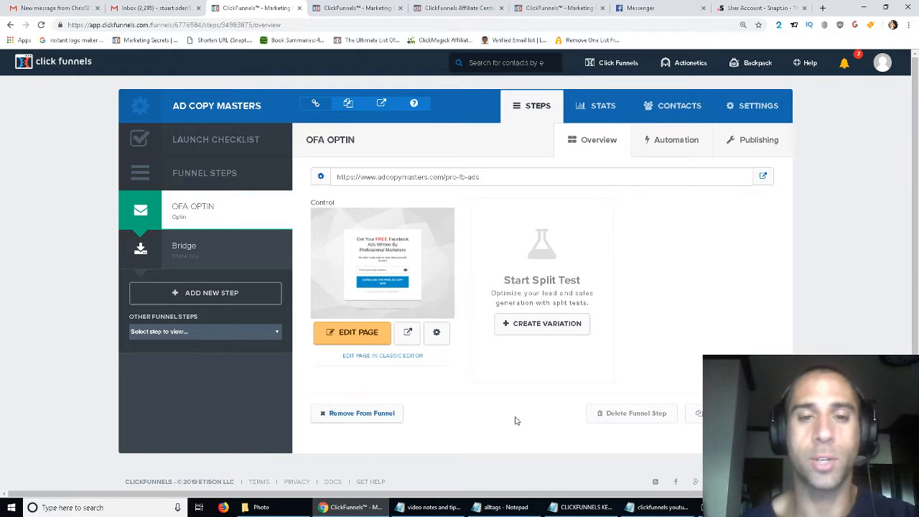
# - Open the control opt-in page's preview in a new tab and start a split-test variation from a template
pyautogui.middleClick(400, 337)
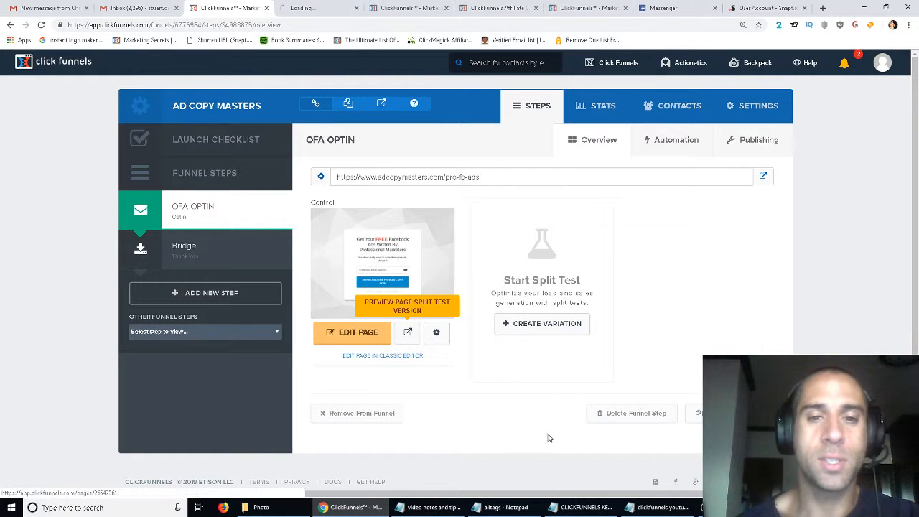
pyautogui.click(536, 325)
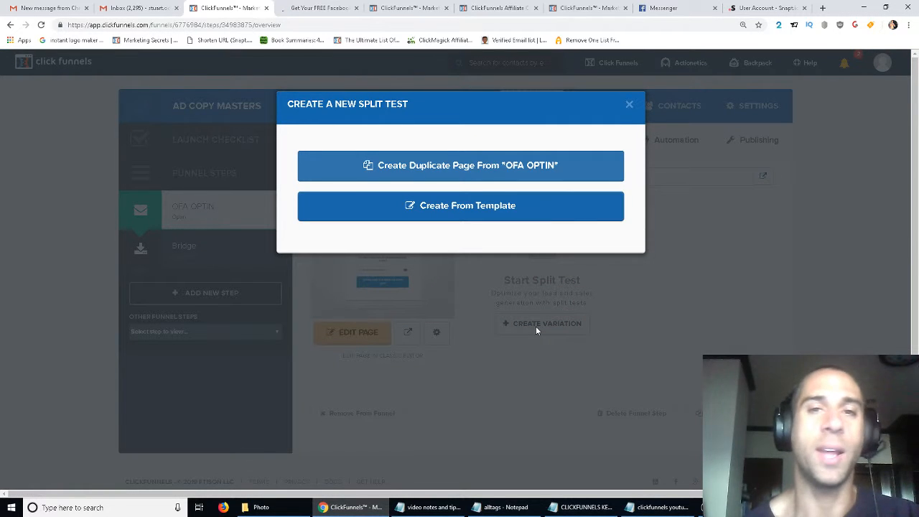
pyautogui.click(462, 218)
# - Review the opt-in page preview in its tab and return to the funnel tab
pyautogui.click(334, 7)
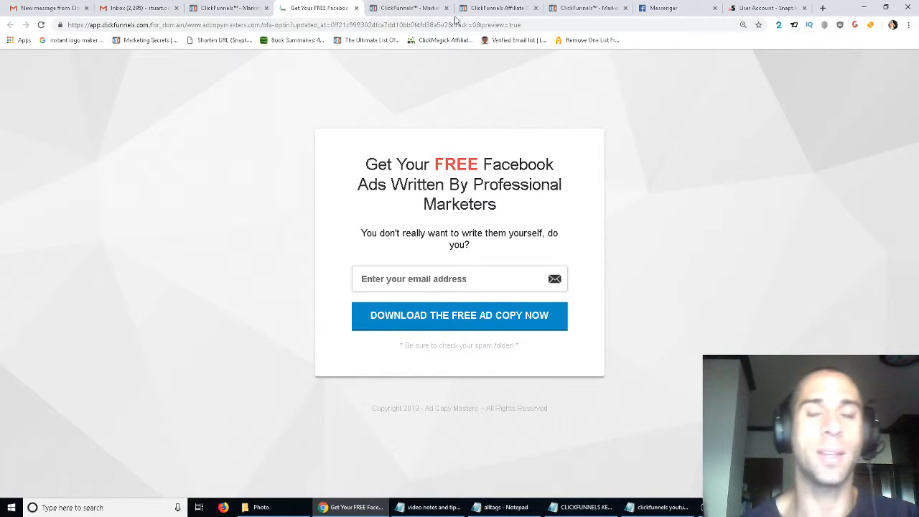
pyautogui.click(423, 8)
pyautogui.click(286, 6)
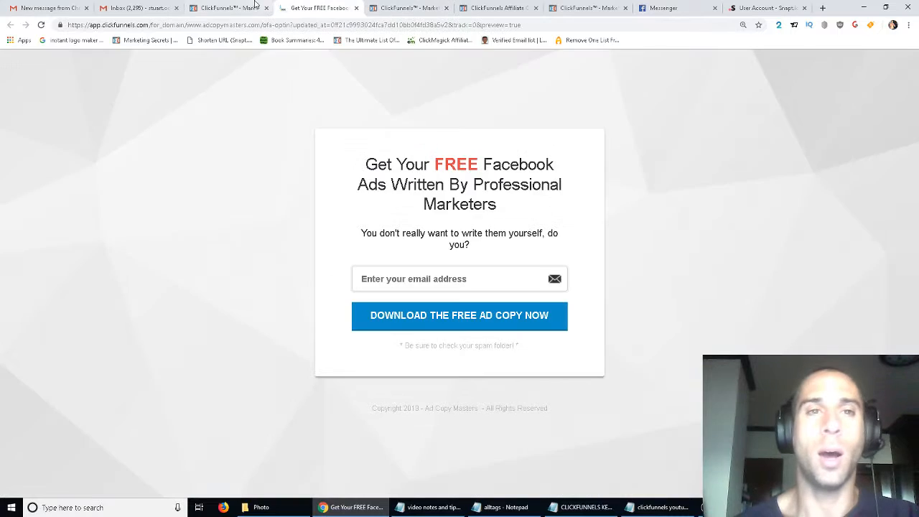
pyautogui.click(247, 8)
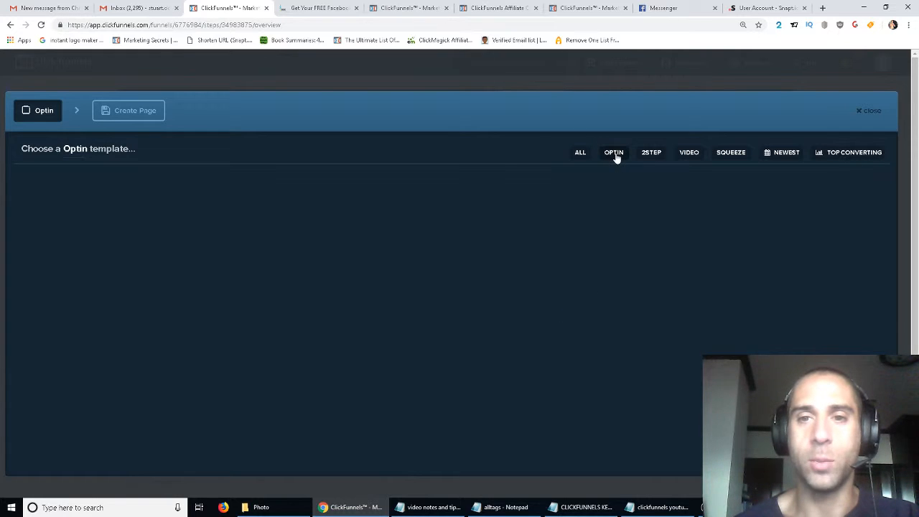
pyautogui.scroll(-1, 607, 325)
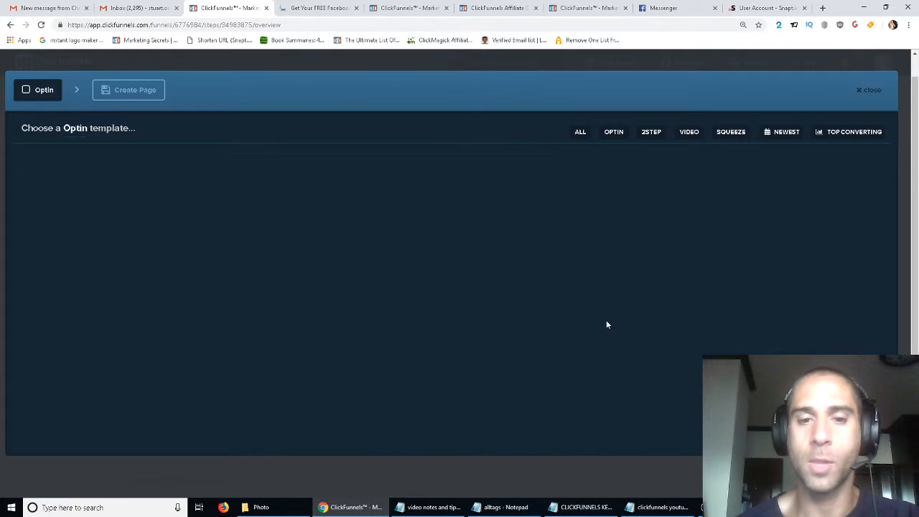
pyautogui.click(826, 507)
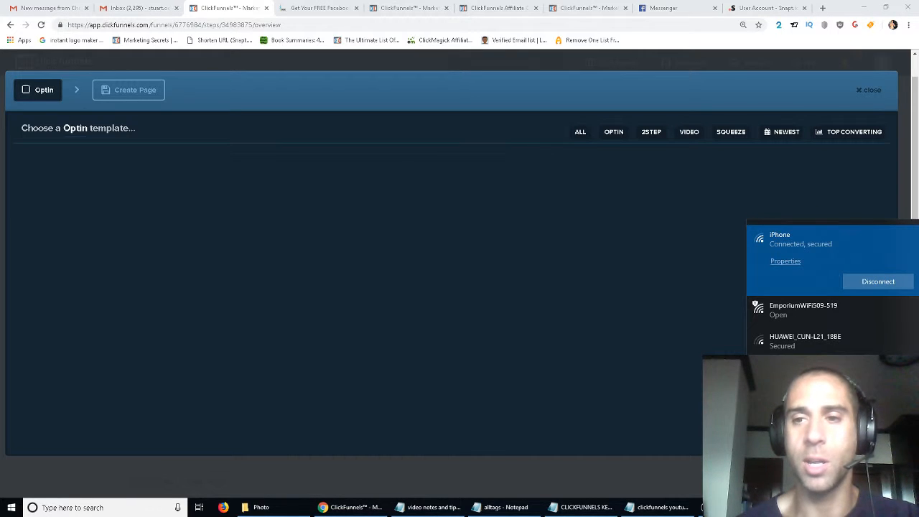
pyautogui.click(625, 266)
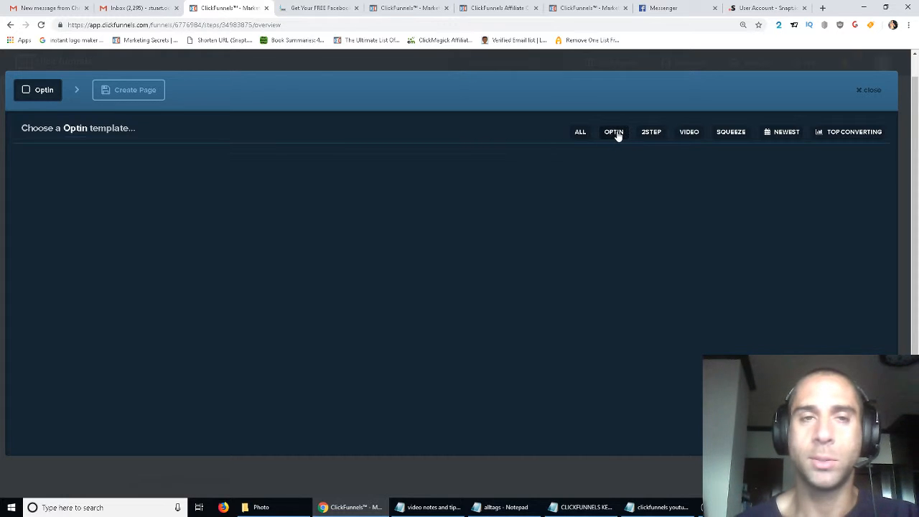
pyautogui.click(870, 89)
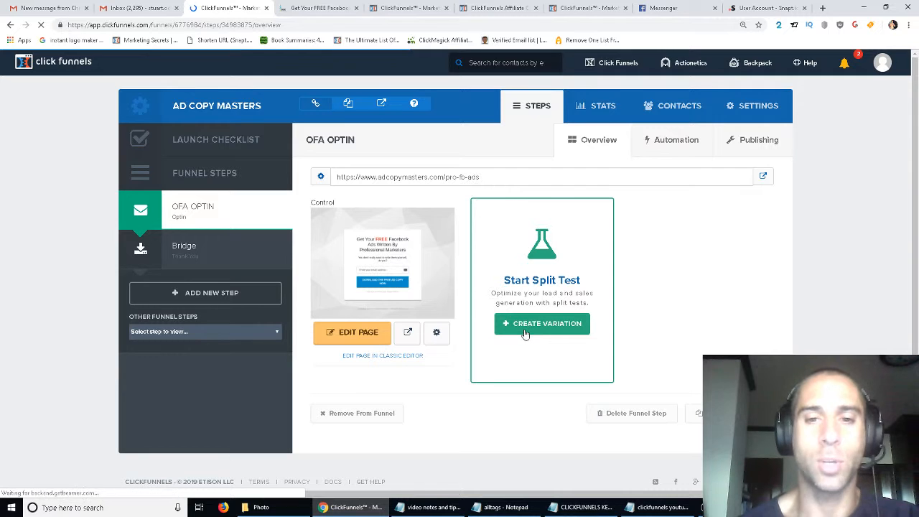
# - Create a split-test variation from the Mother Funnel Squeeze Page - 10 - Optin template
pyautogui.click(525, 334)
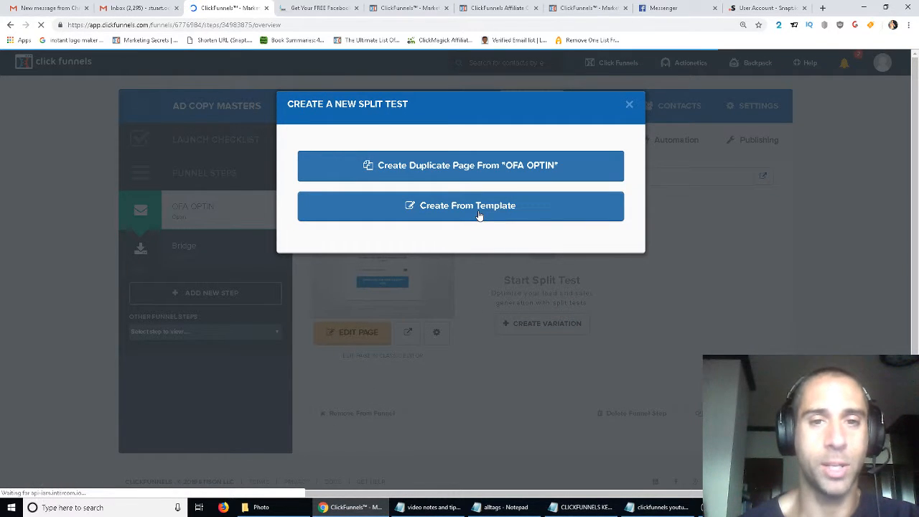
pyautogui.click(442, 176)
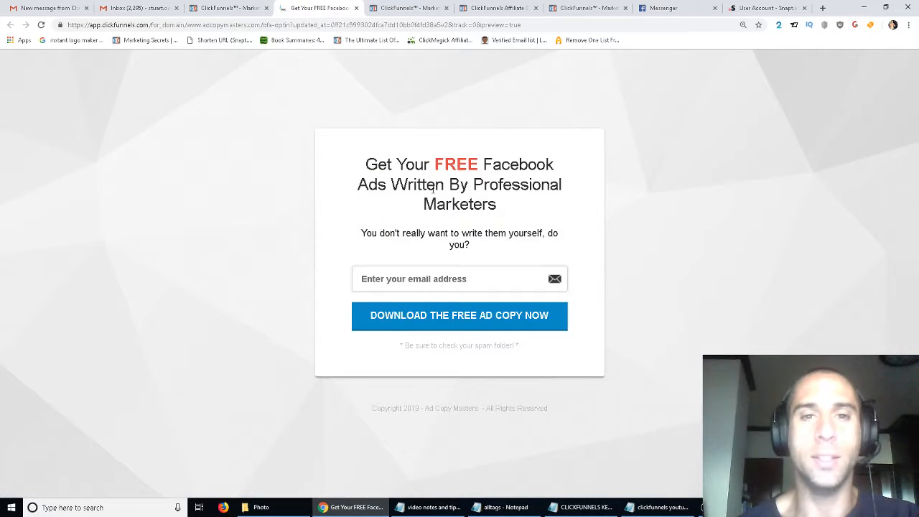
pyautogui.click(319, 8)
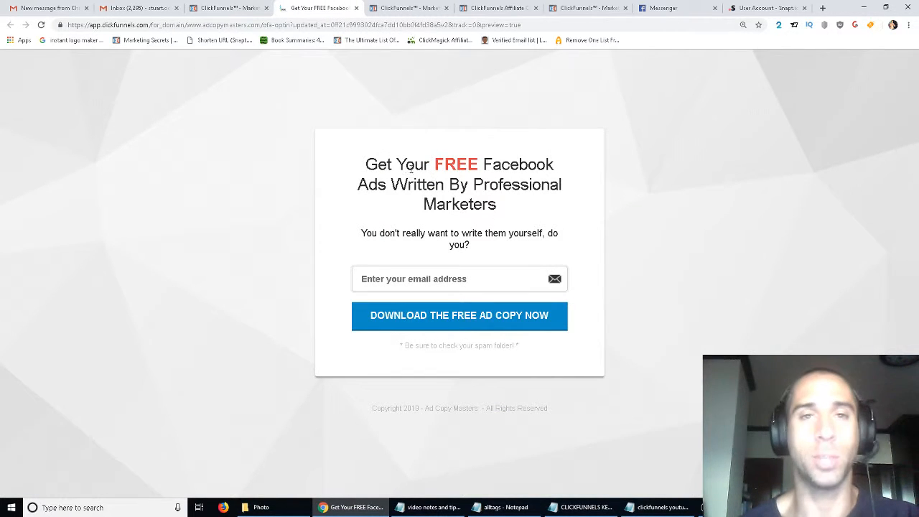
pyautogui.click(229, 8)
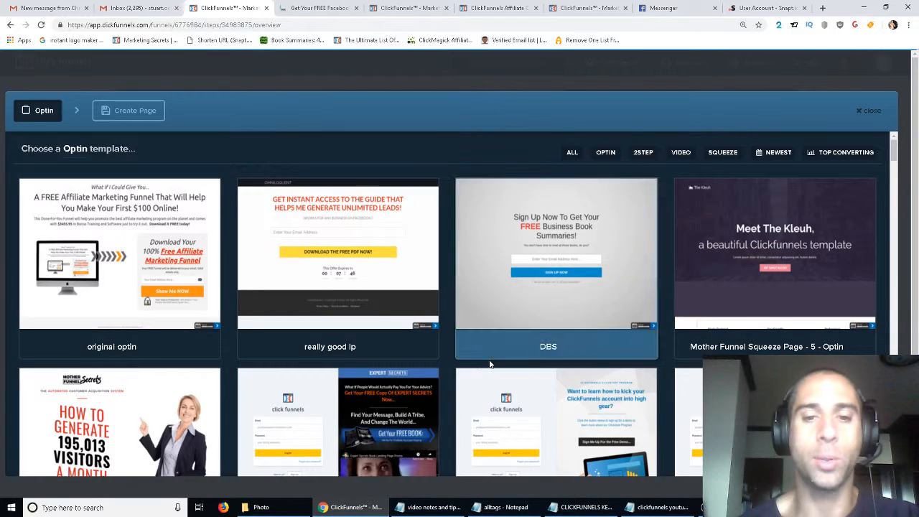
pyautogui.scroll(-3, 491, 364)
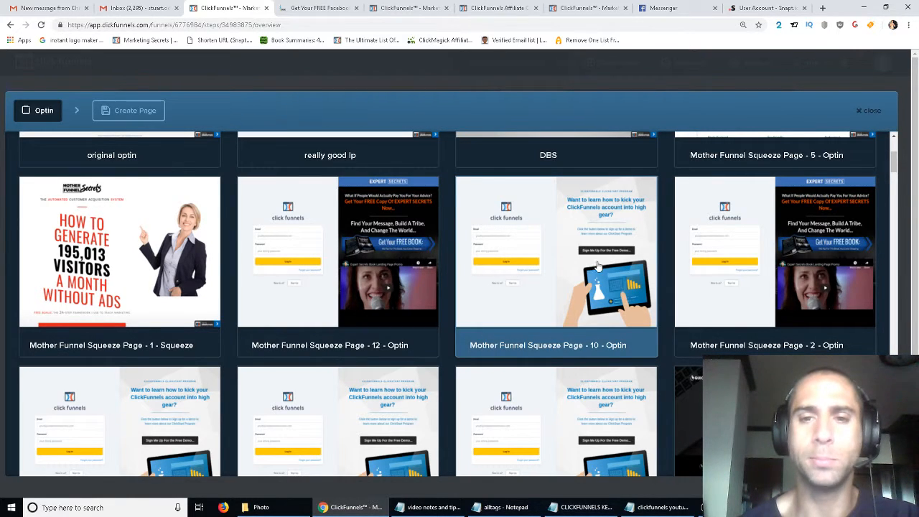
pyautogui.moveTo(542, 302)
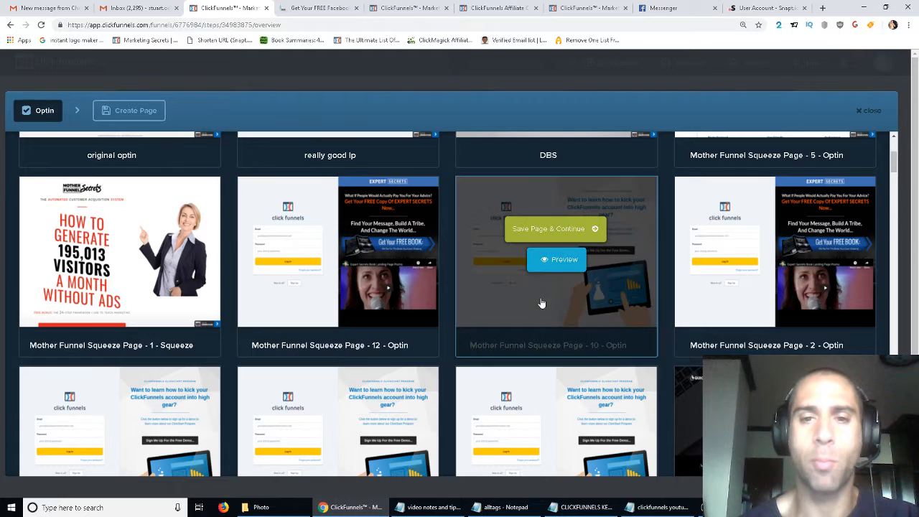
pyautogui.click(535, 230)
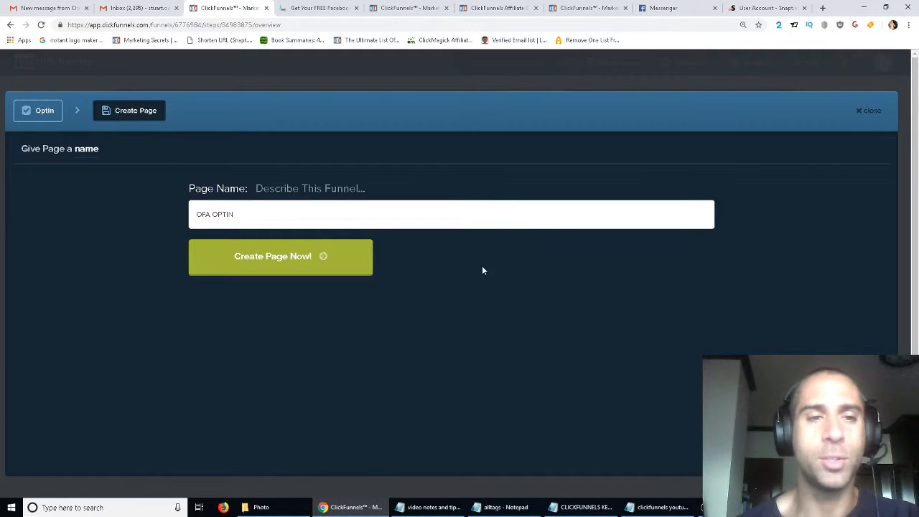
# - Name the variation page fb ads optin and create it
pyautogui.doubleClick(220, 214)
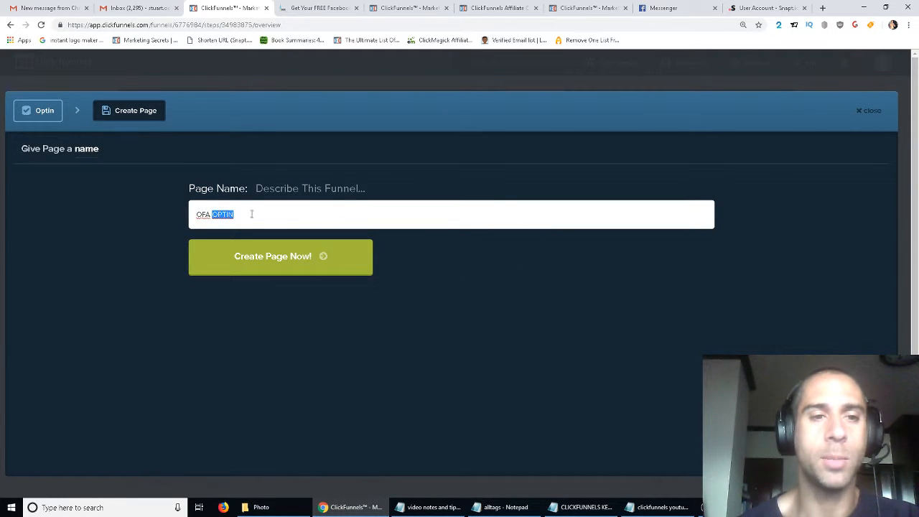
pyautogui.hotkey('ctrl', 'a')
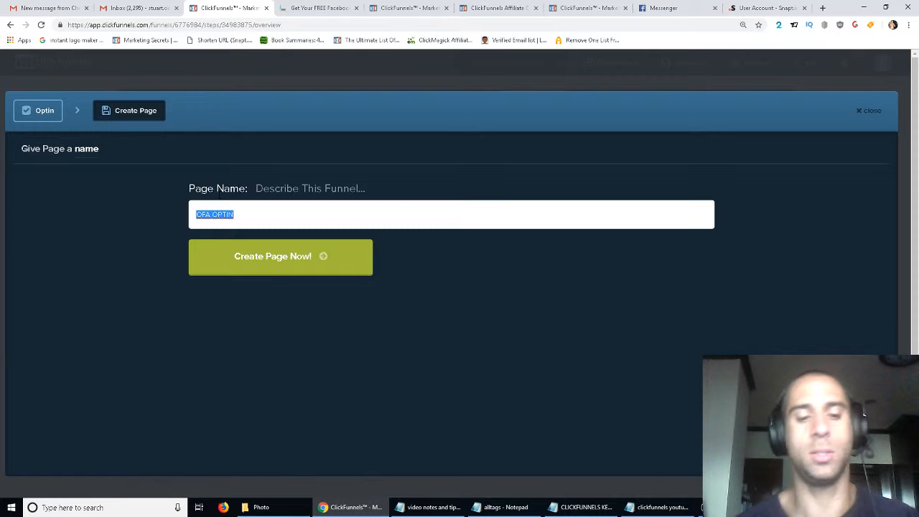
pyautogui.write('fb ads optin')
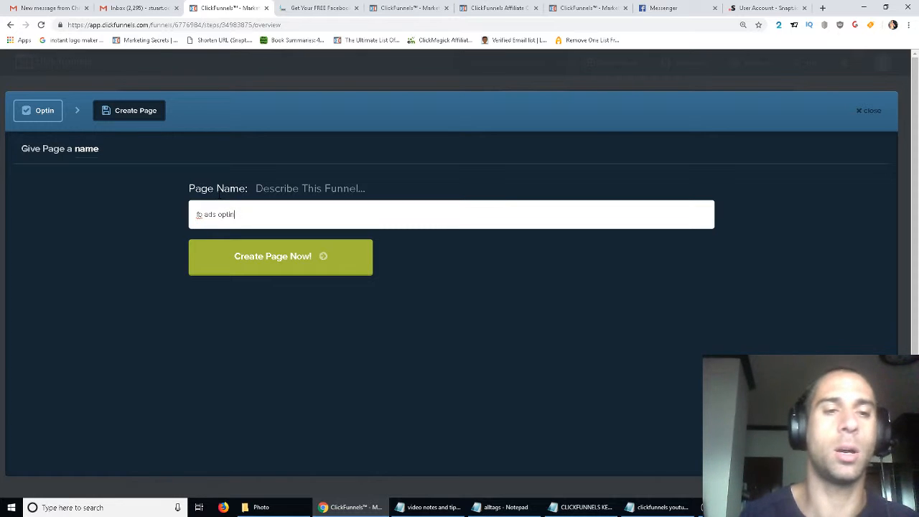
pyautogui.click(279, 255)
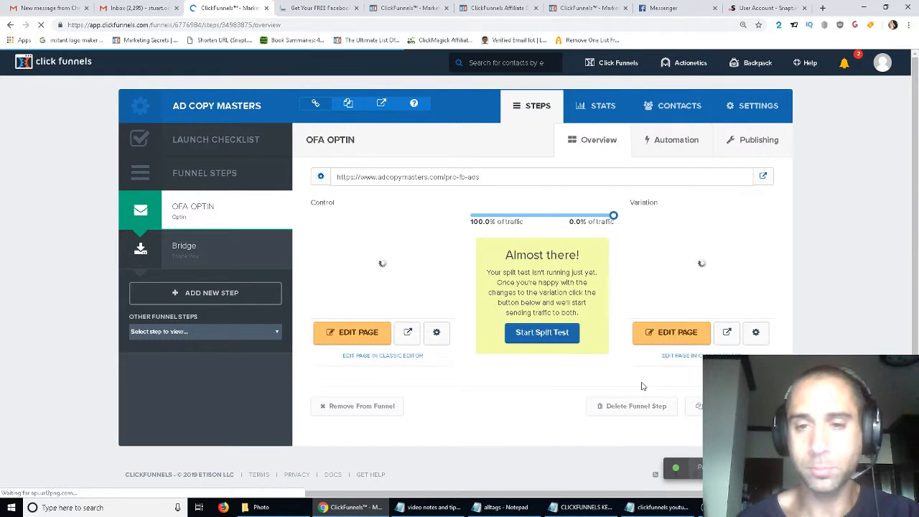
# - Open the Declare As Winner confirmation for the control page and cancel it
pyautogui.moveTo(726, 259)
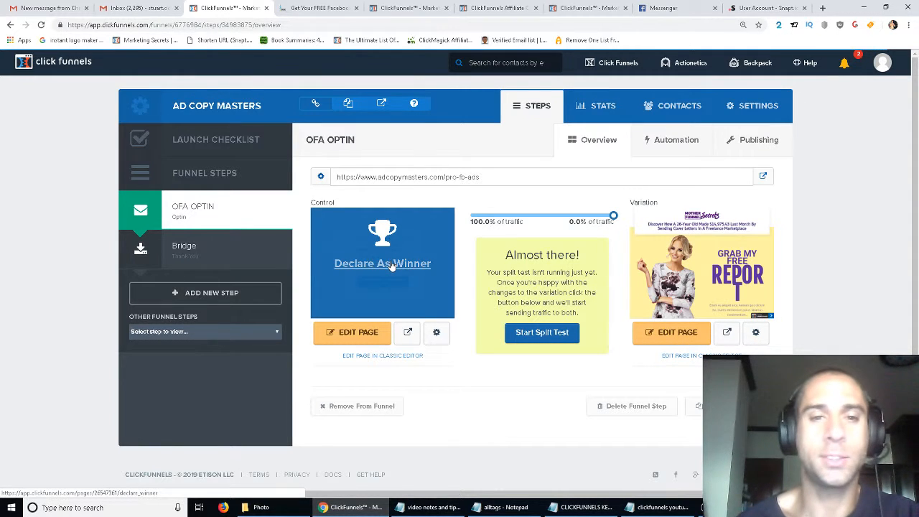
pyautogui.click(391, 264)
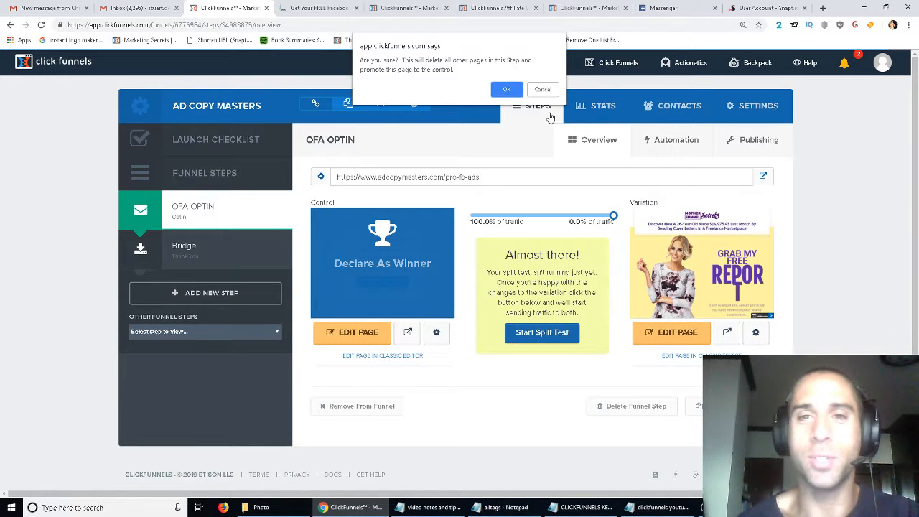
pyautogui.click(533, 92)
# - Open the variation page in the editor and examine the headline by selecting its phrases
pyautogui.click(698, 336)
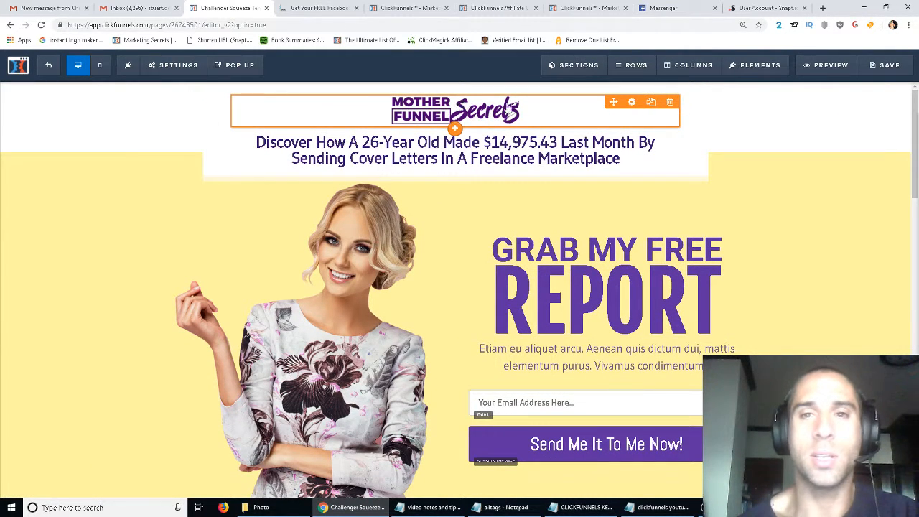
pyautogui.click(465, 142)
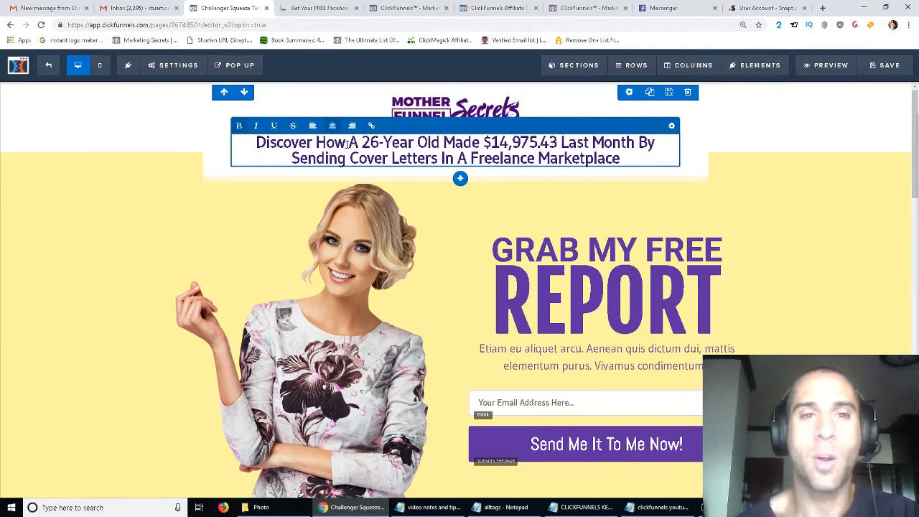
pyautogui.moveTo(257, 143); pyautogui.dragTo(347, 143)
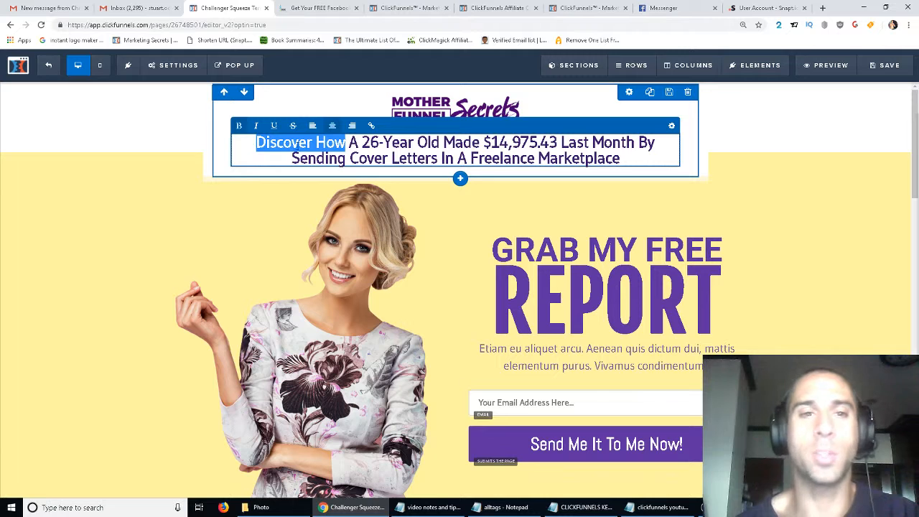
pyautogui.click(300, 143)
pyautogui.moveTo(347, 142); pyautogui.dragTo(242, 142)
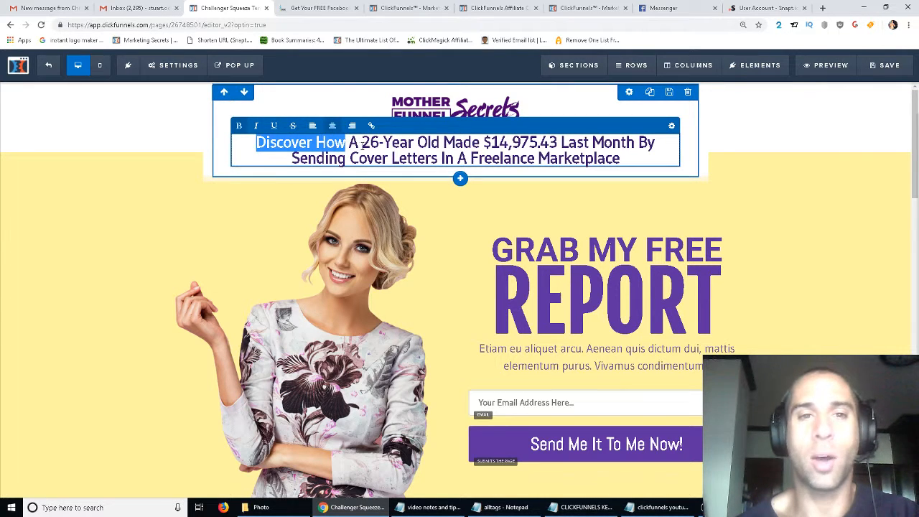
pyautogui.moveTo(362, 143); pyautogui.dragTo(569, 143)
pyautogui.click(532, 145)
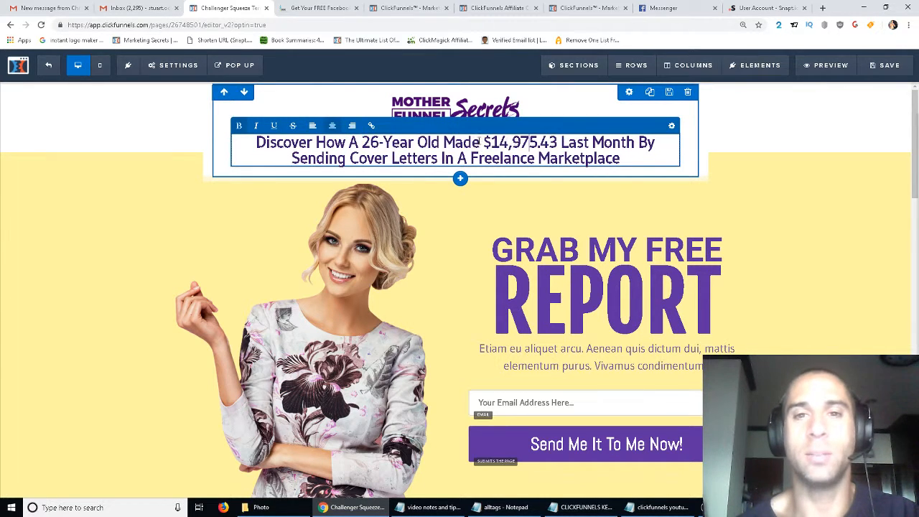
pyautogui.moveTo(512, 144); pyautogui.dragTo(636, 142)
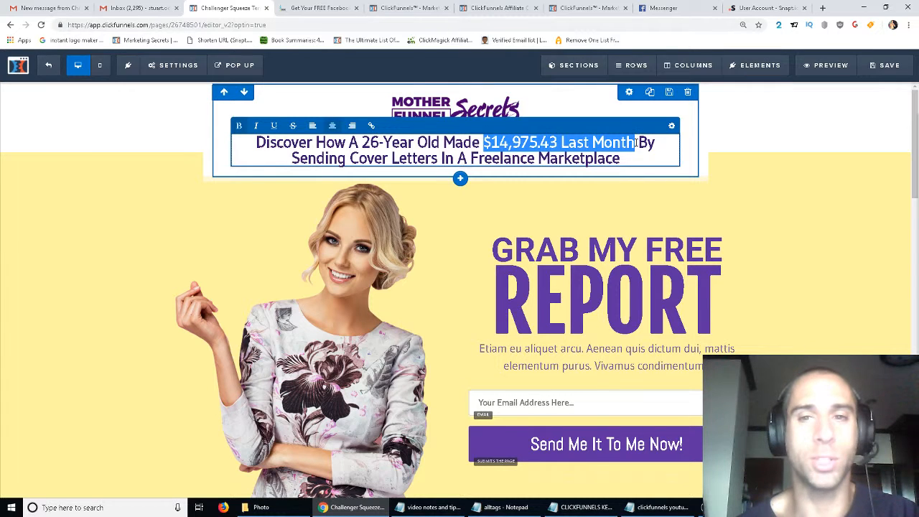
pyautogui.moveTo(290, 158); pyautogui.dragTo(631, 160)
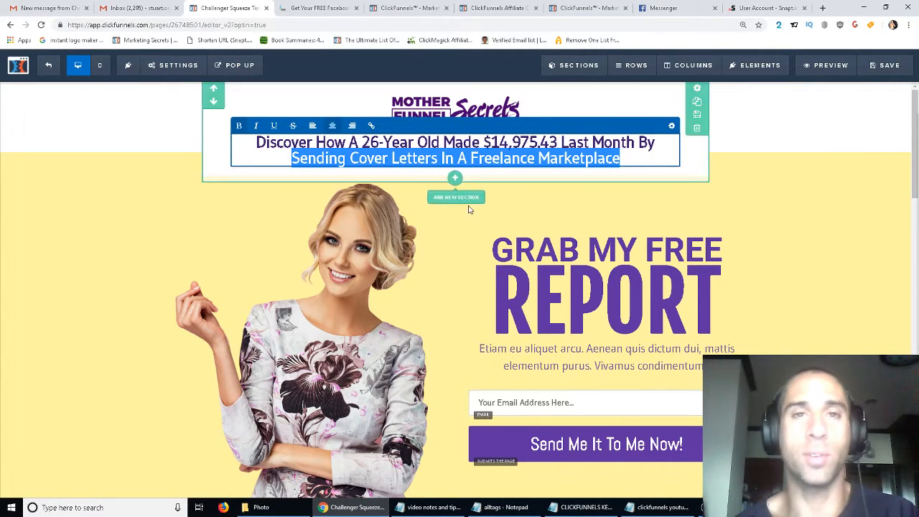
pyautogui.click(257, 142)
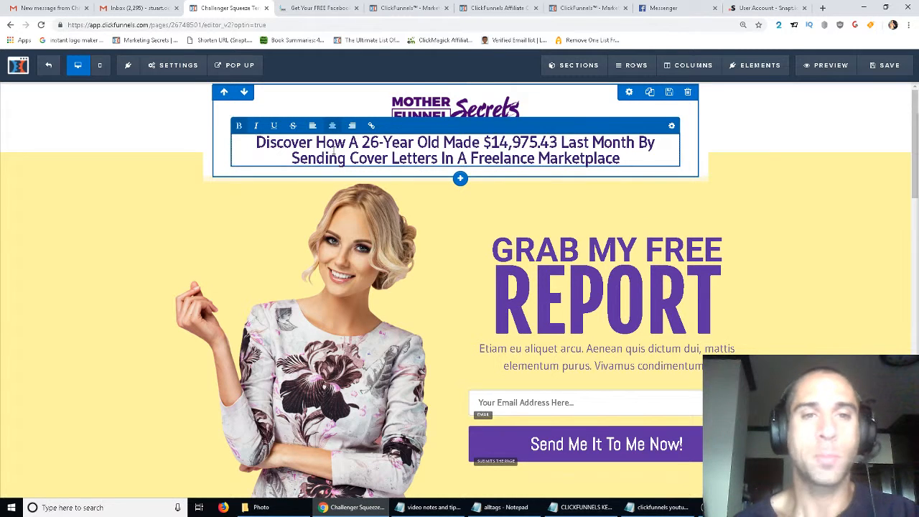
# - Replace the headline's opening words Discover How with Get Your FREE
pyautogui.keyDown('shift'); pyautogui.click(345, 147); pyautogui.keyUp('shift')
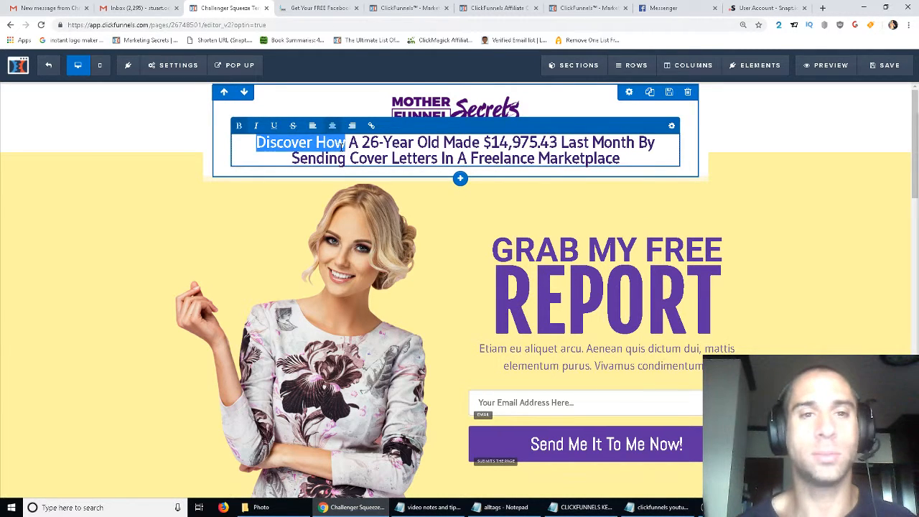
pyautogui.write('Get Your ')
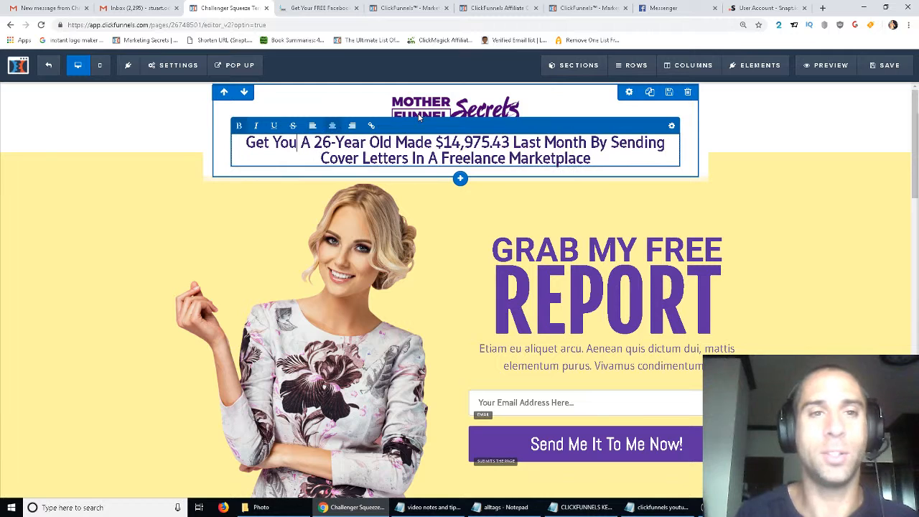
pyautogui.write('FREE')
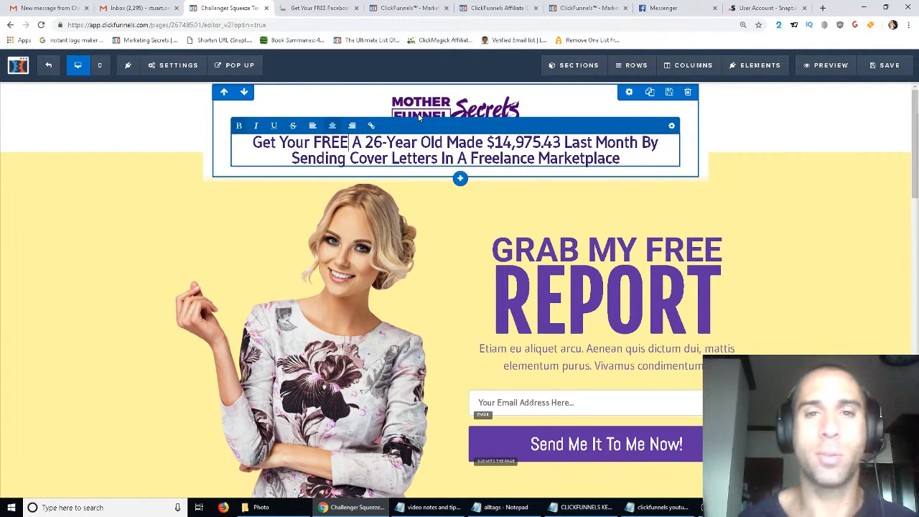
# - Replace the headline phrase after Get Your FREE with Professional Facebook Ad Copy Templates
pyautogui.moveTo(352, 142); pyautogui.dragTo(559, 142)
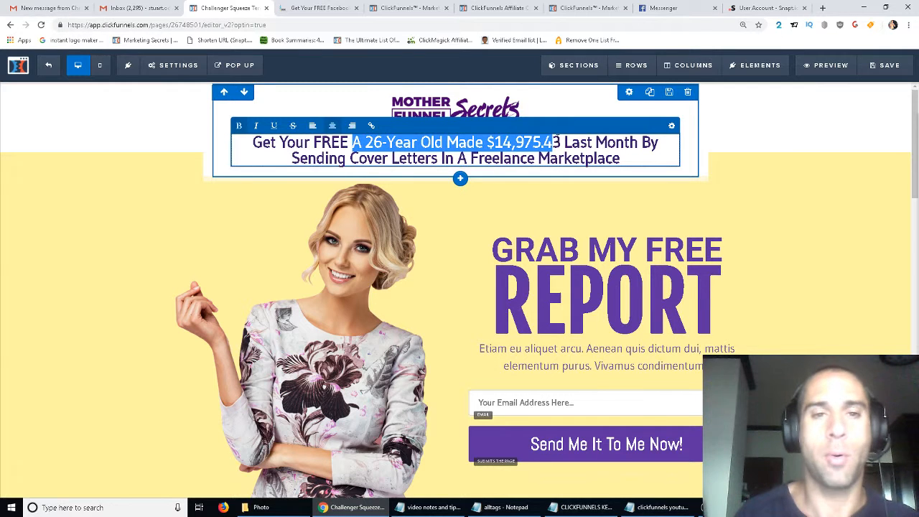
pyautogui.press('BackSpace')
pyautogui.write('Profession')
pyautogui.write('al Facebook Ad')
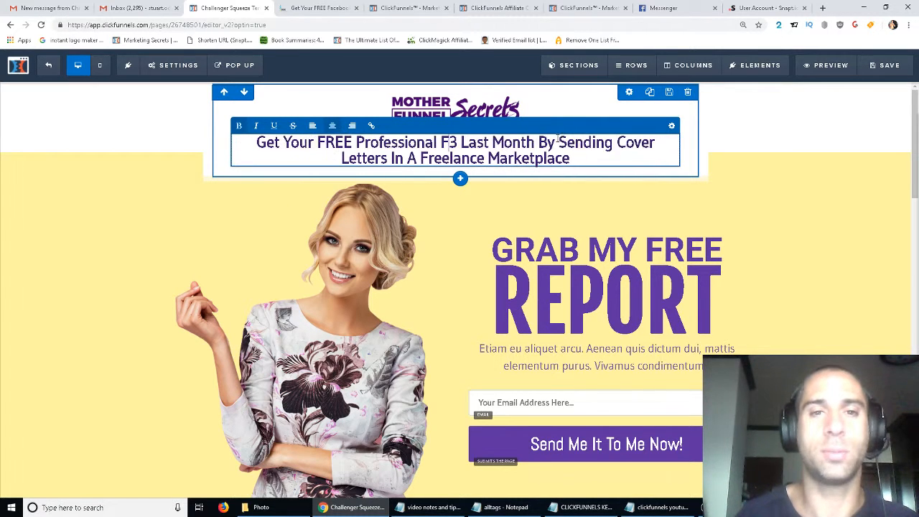
pyautogui.write(' Copy Templates')
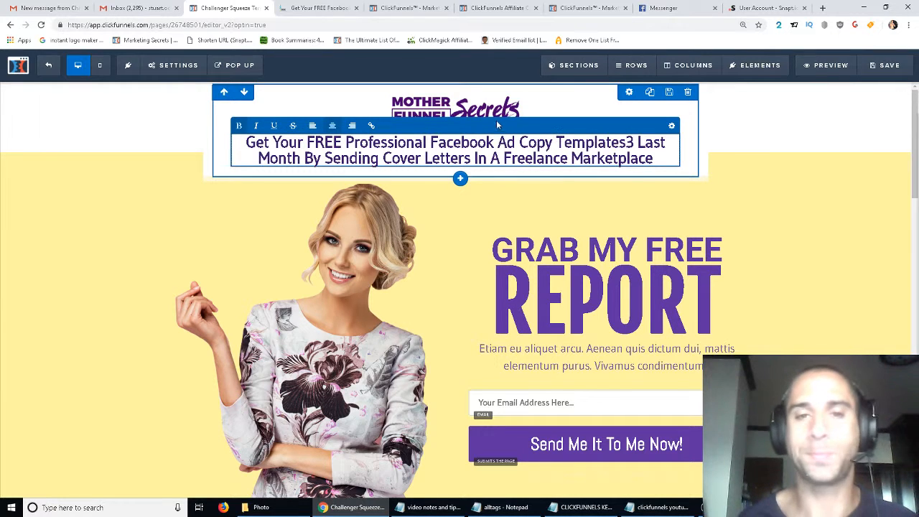
# - Replace the rest of the headline with Written By Some Of The Most Successful Marketers In The World!
pyautogui.keyDown('shift'); pyautogui.click(656, 156); pyautogui.keyUp('shift')
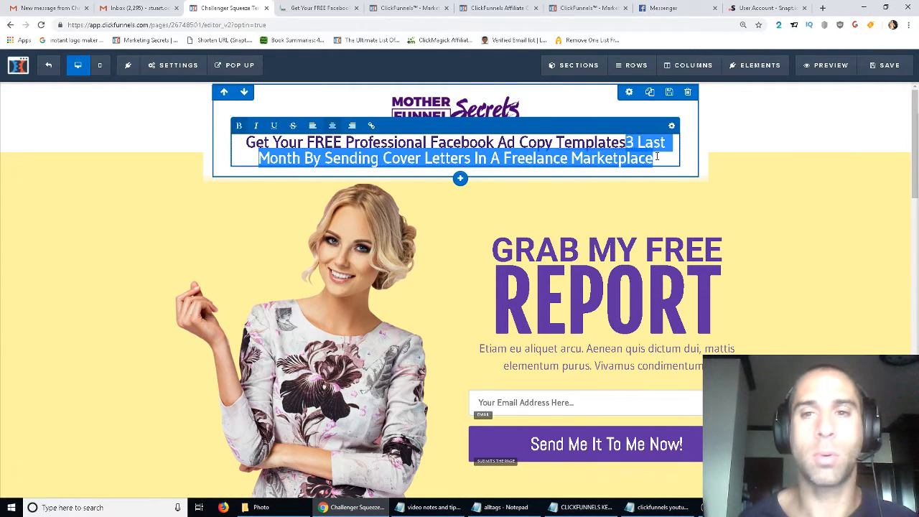
pyautogui.write('Written by')
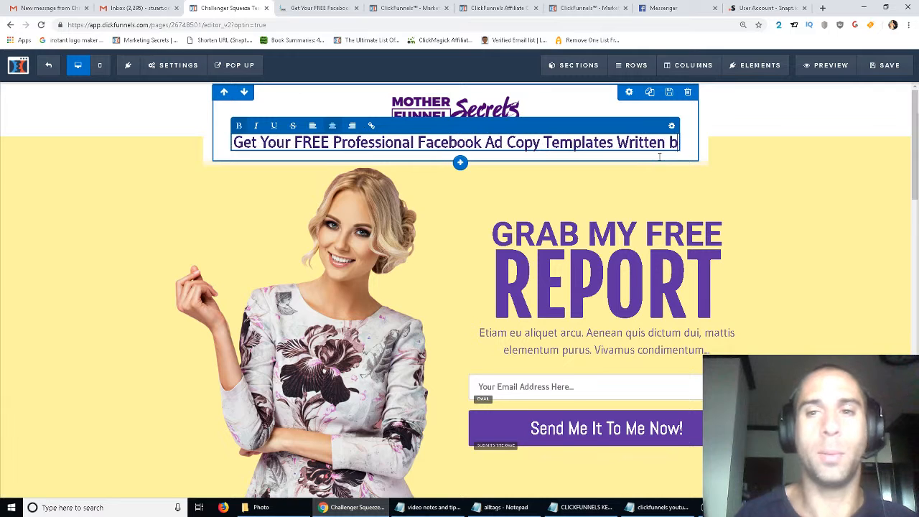
pyautogui.press('BackSpace')
pyautogui.press('BackSpace')
pyautogui.press('BackSpace')
pyautogui.write('By')
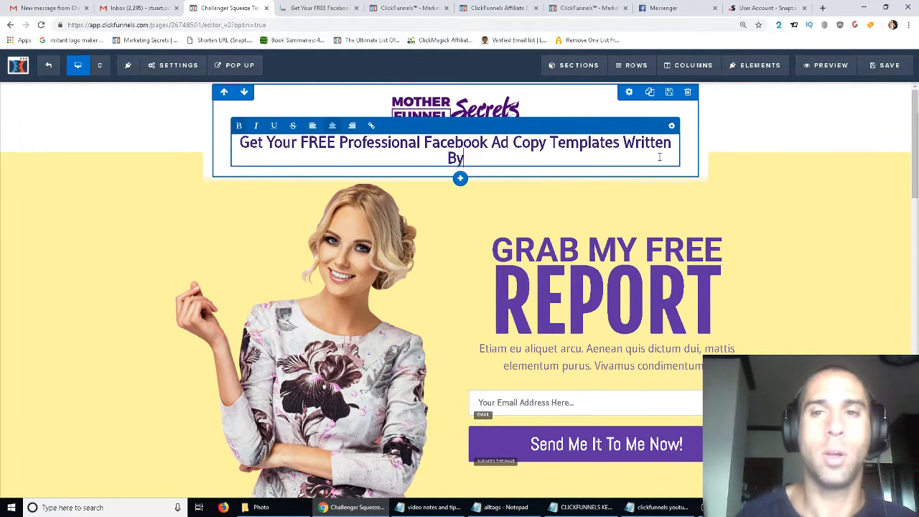
pyautogui.write(' Some Of The ')
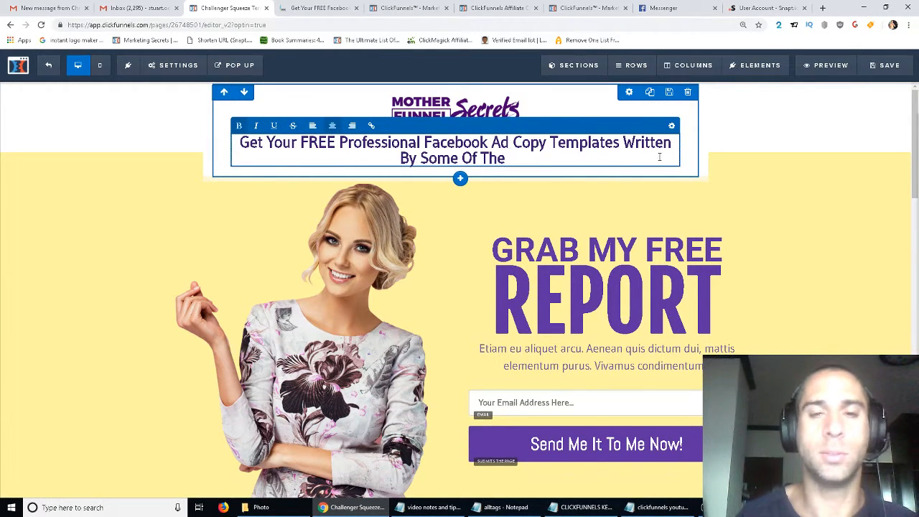
pyautogui.write('Most Successful ')
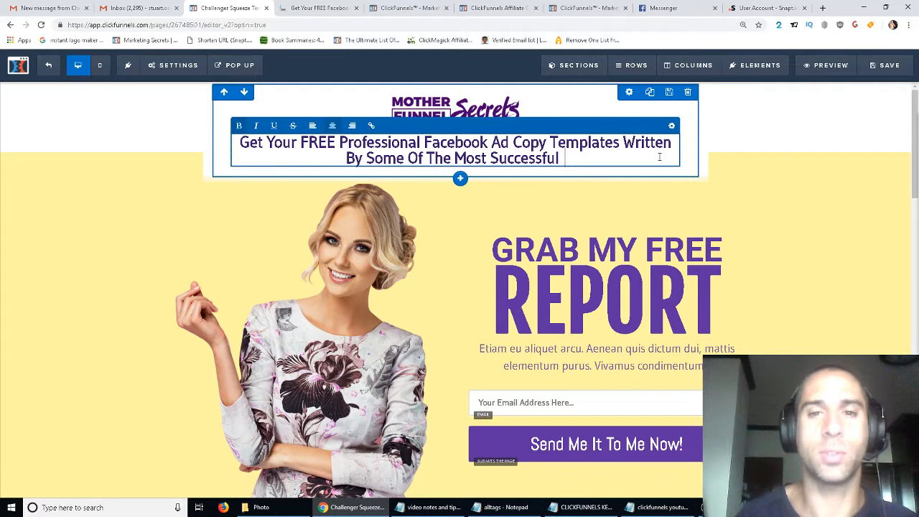
pyautogui.write('Marketers In The Worl')
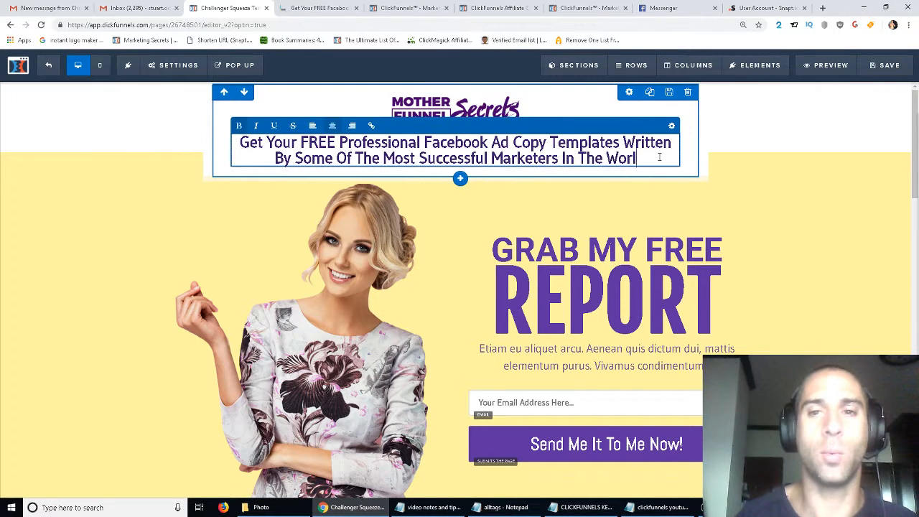
pyautogui.write('d!')
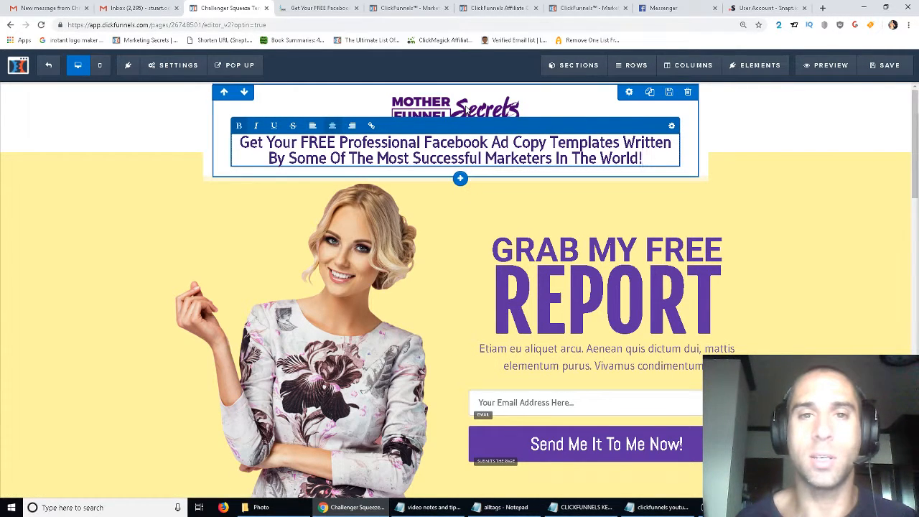
# - Change the REPORT headline to TEMPLATES and set its font size to 72
pyautogui.click(607, 247)
pyautogui.click(629, 291)
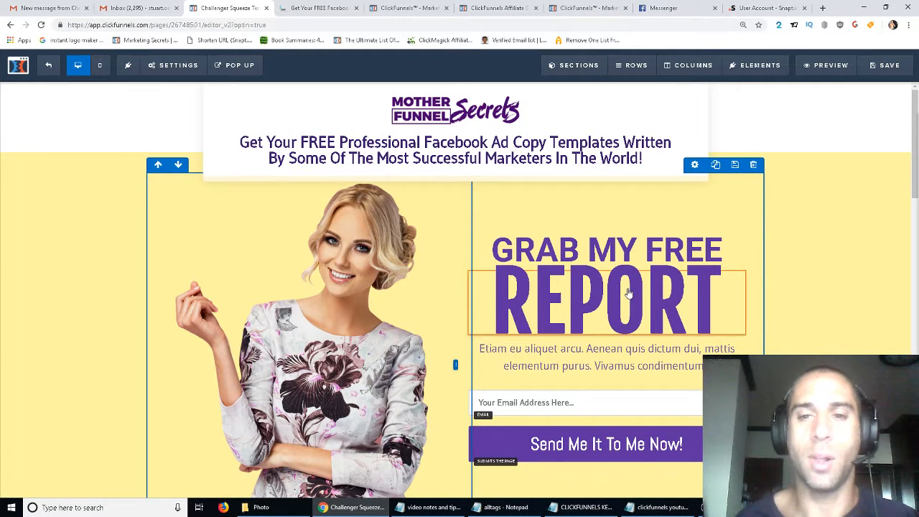
pyautogui.doubleClick(629, 293)
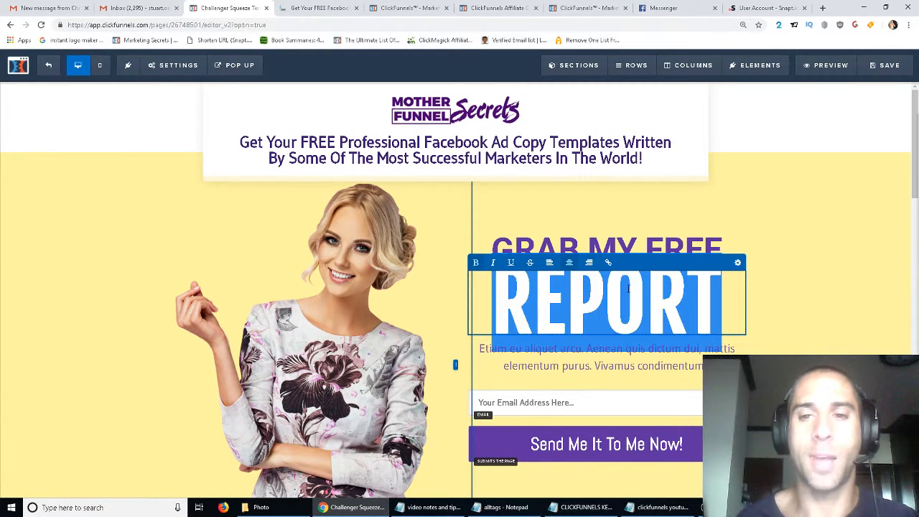
pyautogui.write('TEMPLATES')
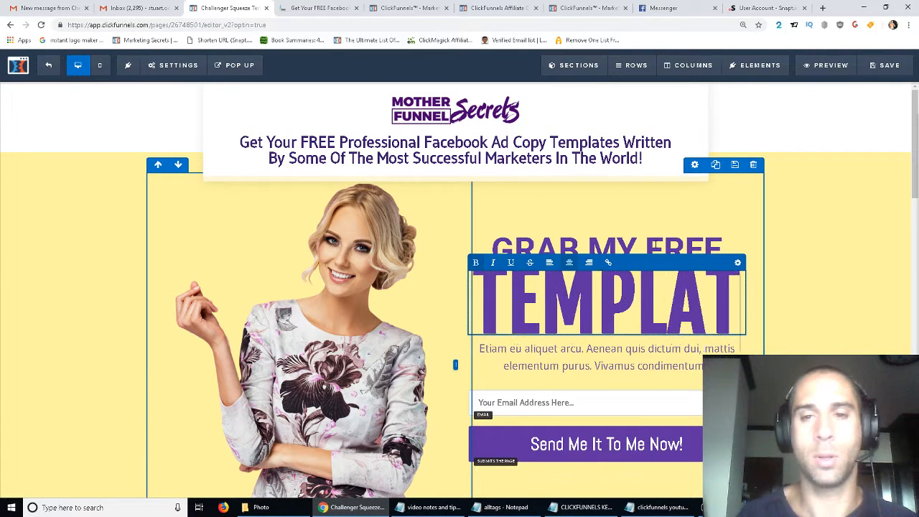
pyautogui.click(738, 265)
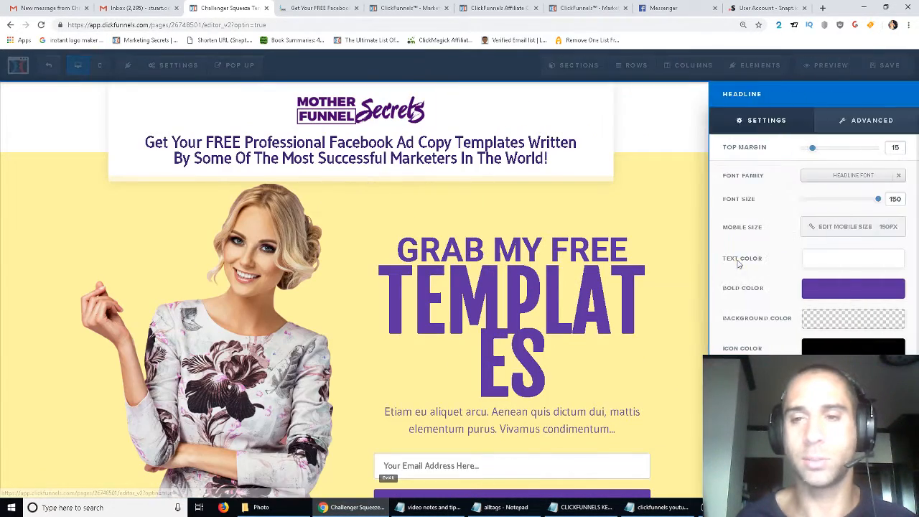
pyautogui.moveTo(880, 203); pyautogui.dragTo(880, 205)
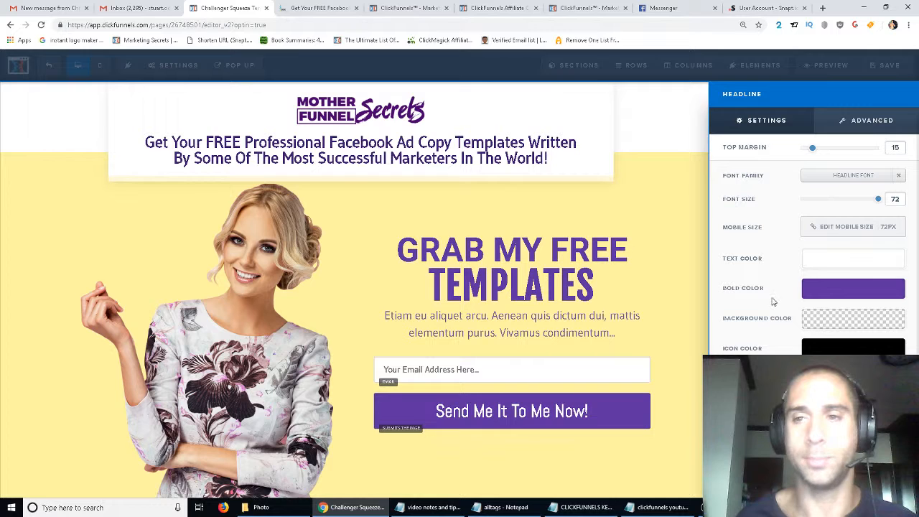
pyautogui.click(616, 174)
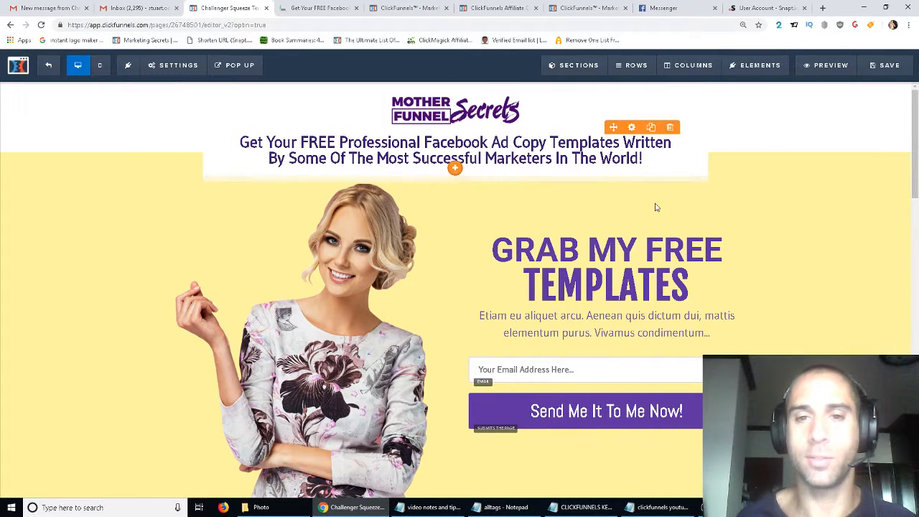
# - Replace the placeholder paragraph under TEMPLATES with Enter your best email address and we will send you your FREE
pyautogui.click(610, 252)
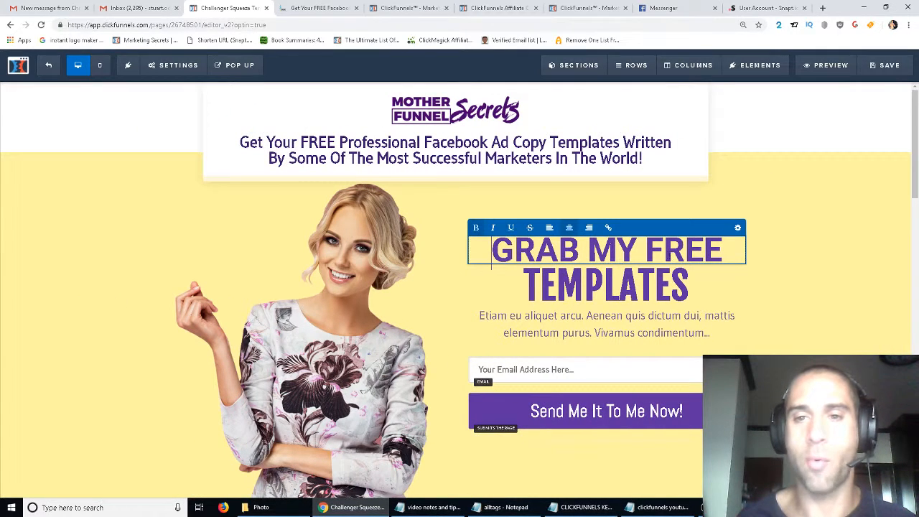
pyautogui.click(550, 332)
pyautogui.doubleClick(551, 332)
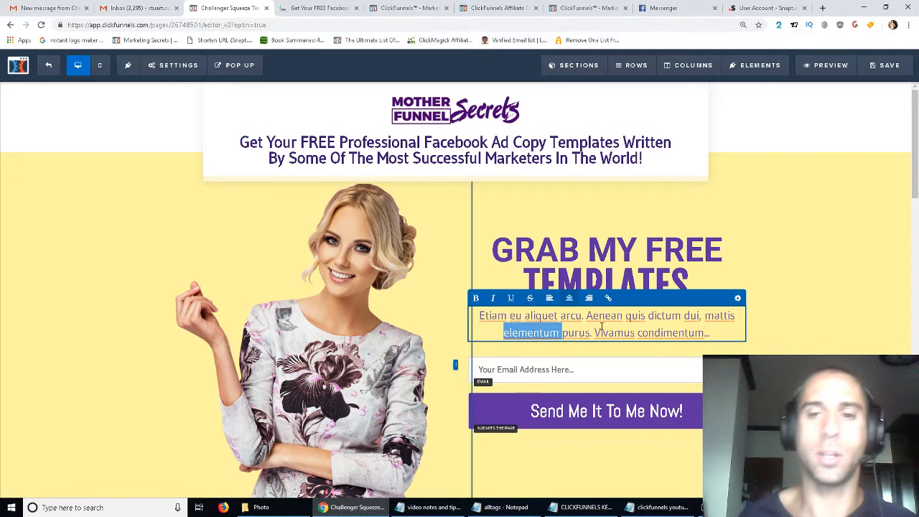
pyautogui.moveTo(709, 329); pyautogui.dragTo(473, 316)
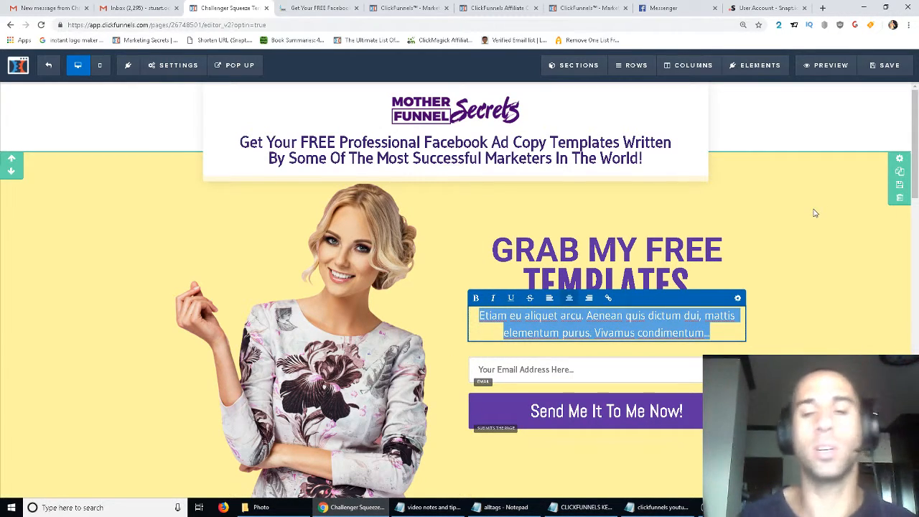
pyautogui.press('BackSpace')
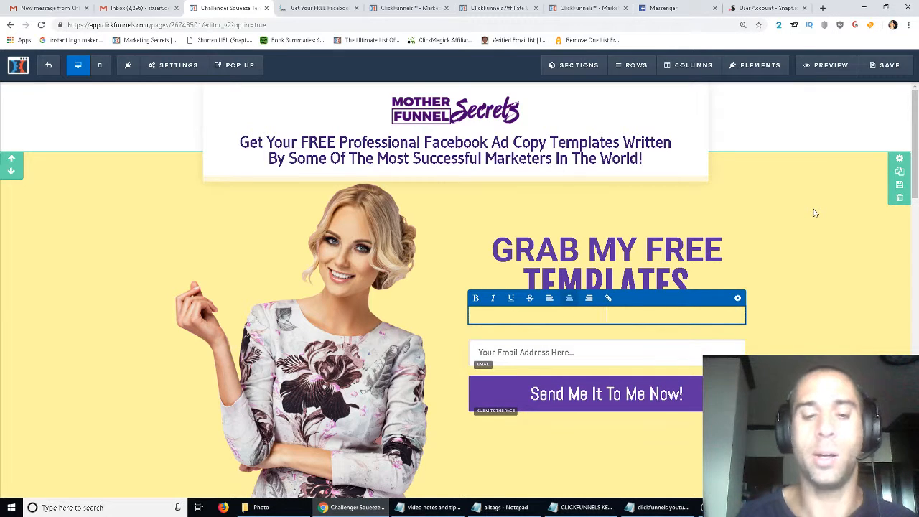
pyautogui.write('Ent')
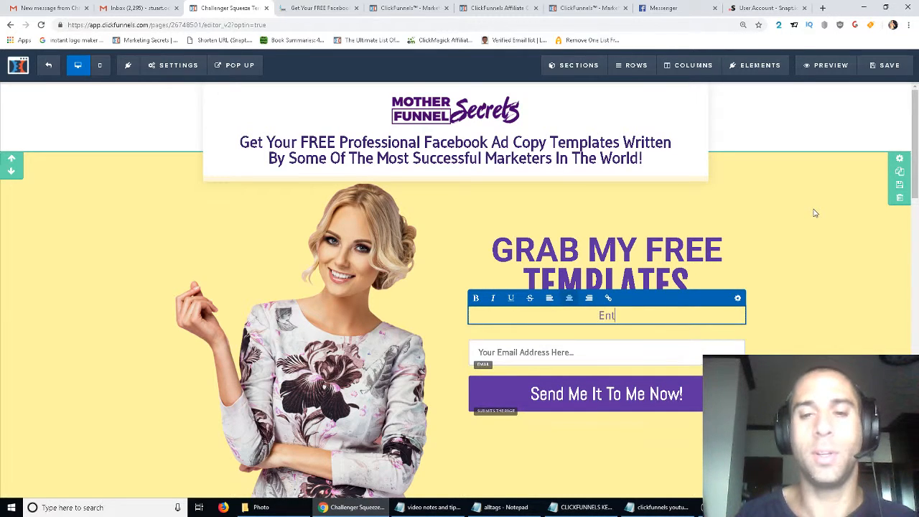
pyautogui.press('BackSpace')
pyautogui.press('BackSpace')
pyautogui.write('Enter your best email address')
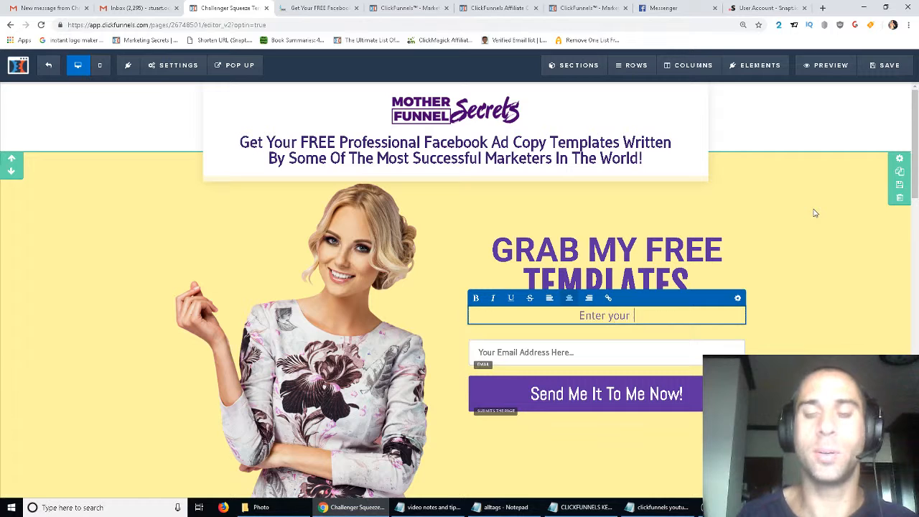
pyautogui.write(' and we will send ')
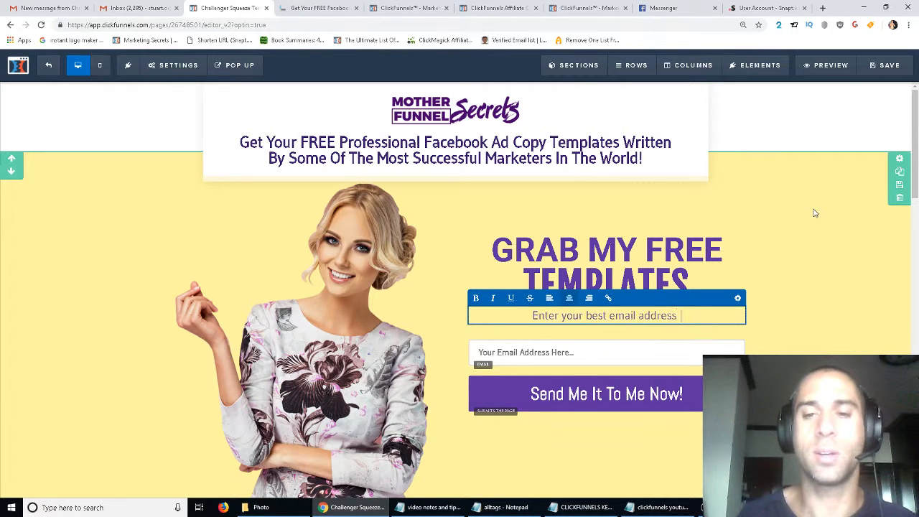
pyautogui.write('you ')
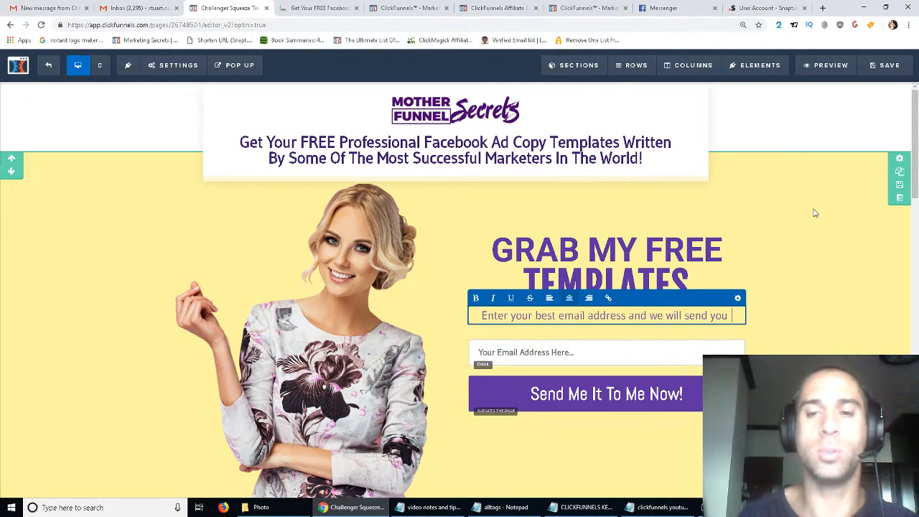
pyautogui.write('your co')
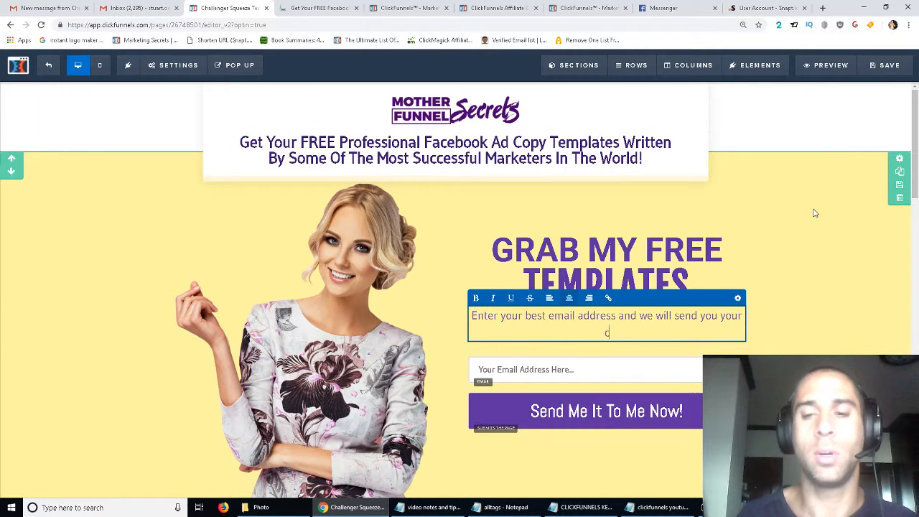
pyautogui.press('BackSpace')
pyautogui.press('BackSpace')
pyautogui.write('FREE')
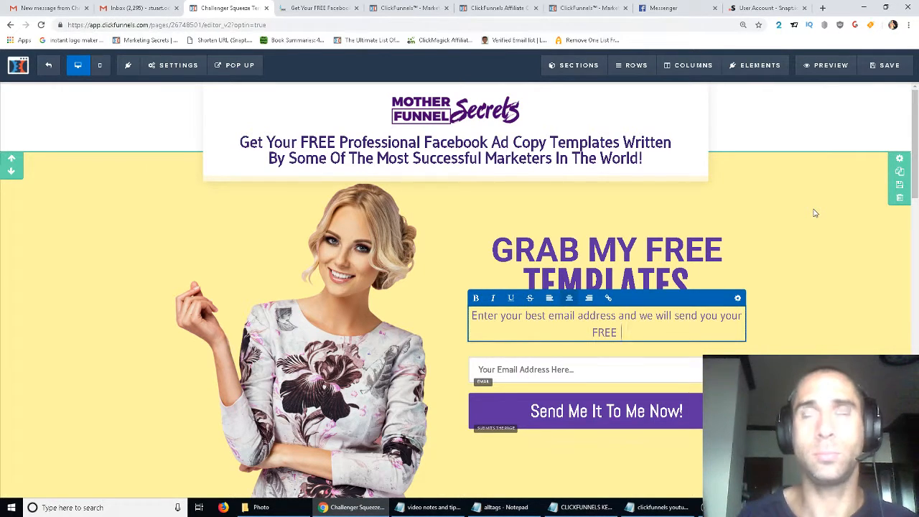
pyautogui.click(816, 212)
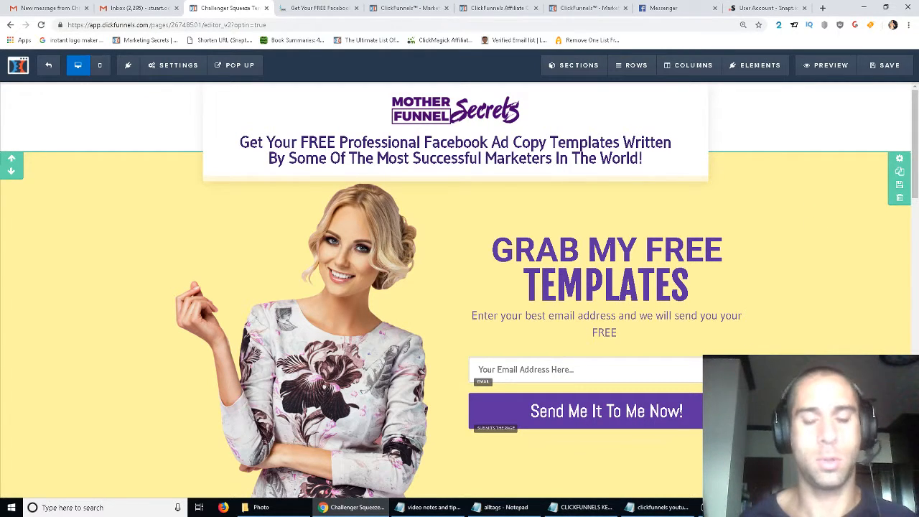
# - Finish the paragraph by appending Facebook ad copy templates right now!
pyautogui.click(626, 333)
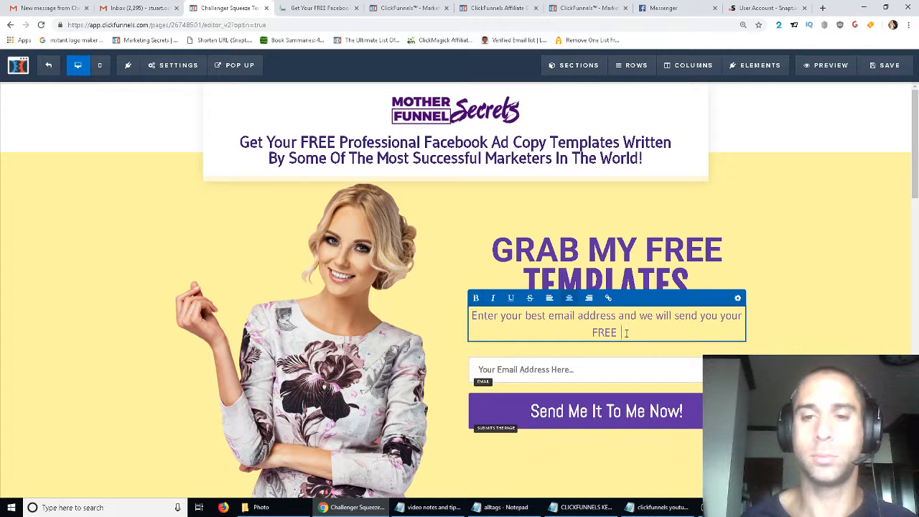
pyautogui.press('BackSpace')
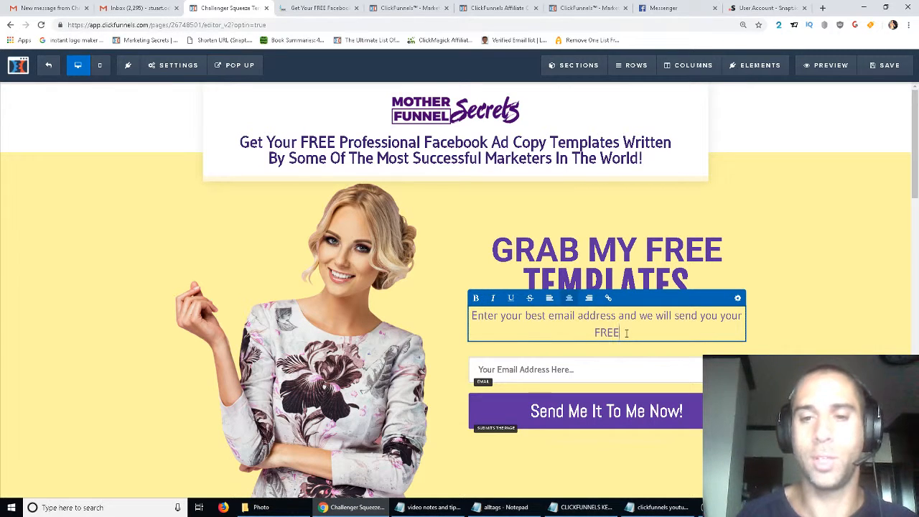
pyautogui.write('Facebook A')
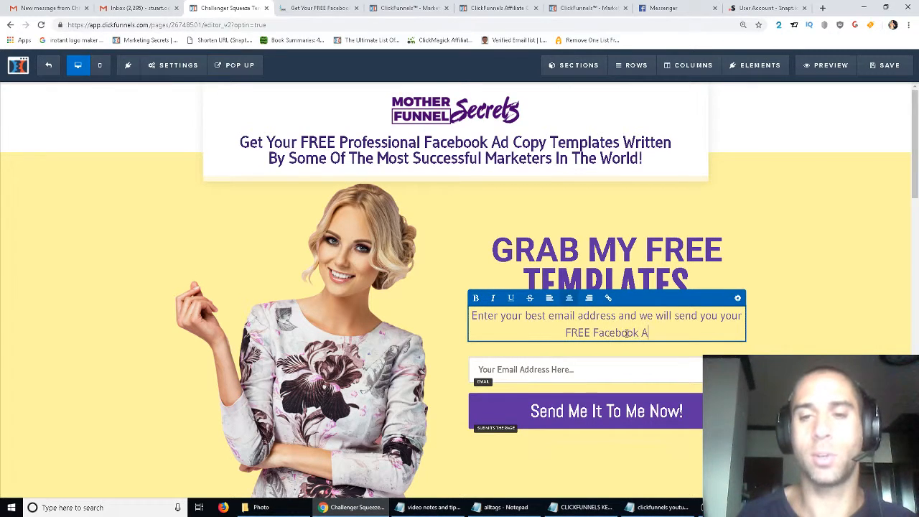
pyautogui.press('BackSpace')
pyautogui.write('ad copy templates ri')
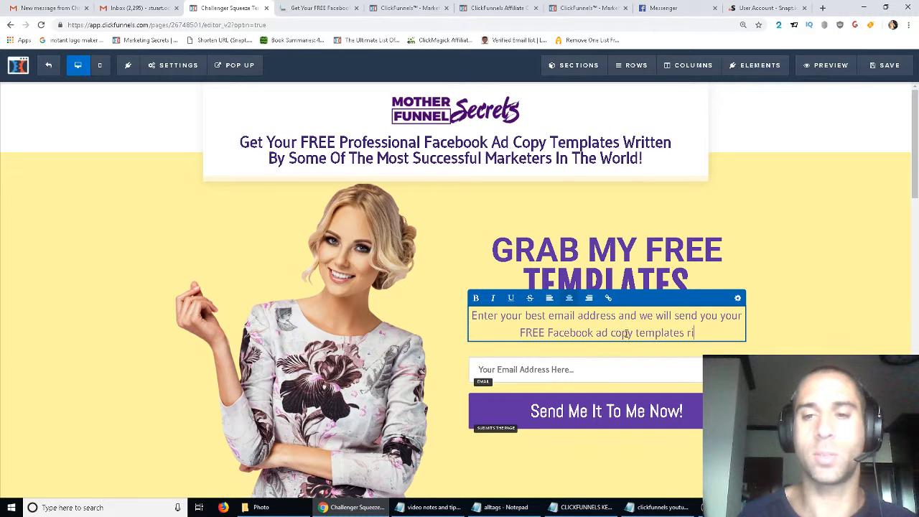
pyautogui.write('gh')
pyautogui.press('BackSpace')
pyautogui.press('BackSpace')
pyautogui.press('BackSpace')
pyautogui.write('right no')
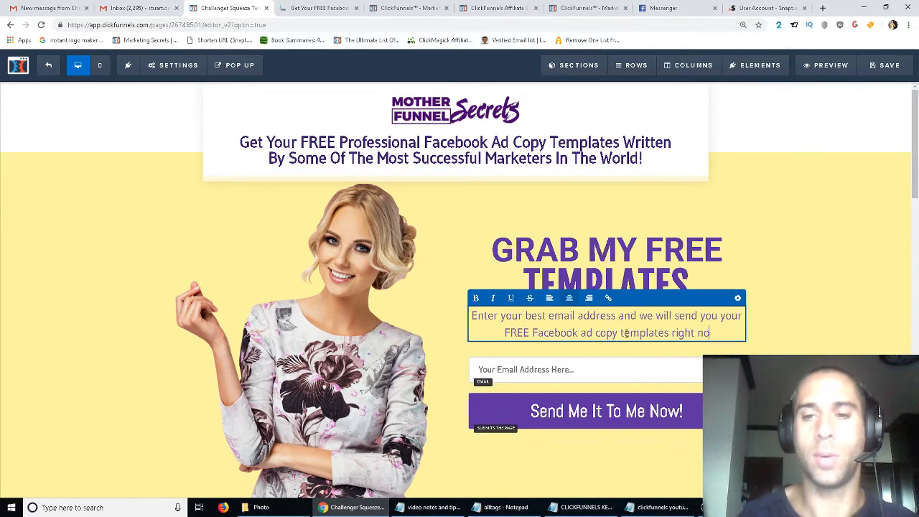
pyautogui.write('w!')
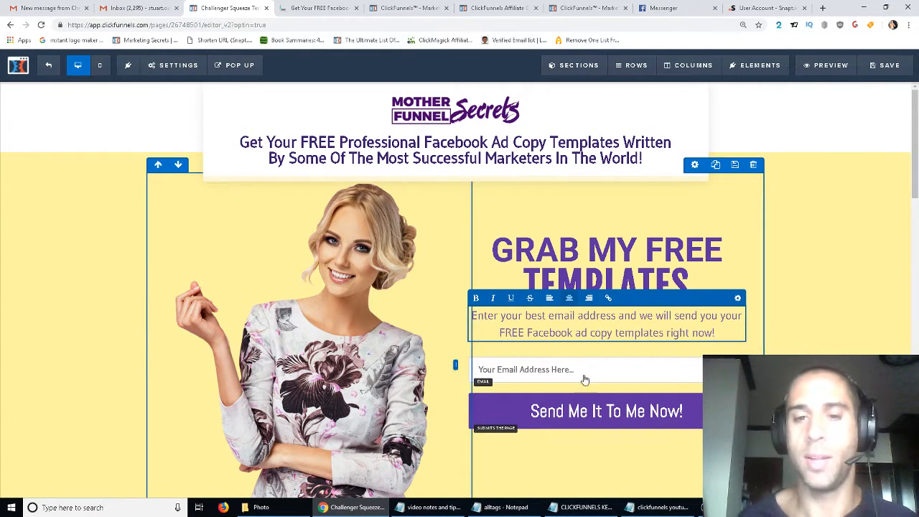
# - Scroll through the page sections below the opt-in area to review what remains
pyautogui.click(616, 418)
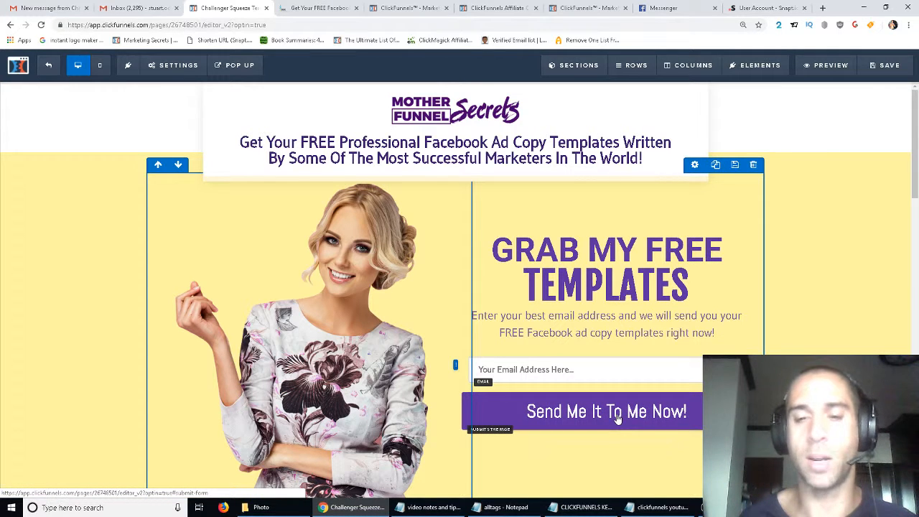
pyautogui.scroll(-1, 433, 294)
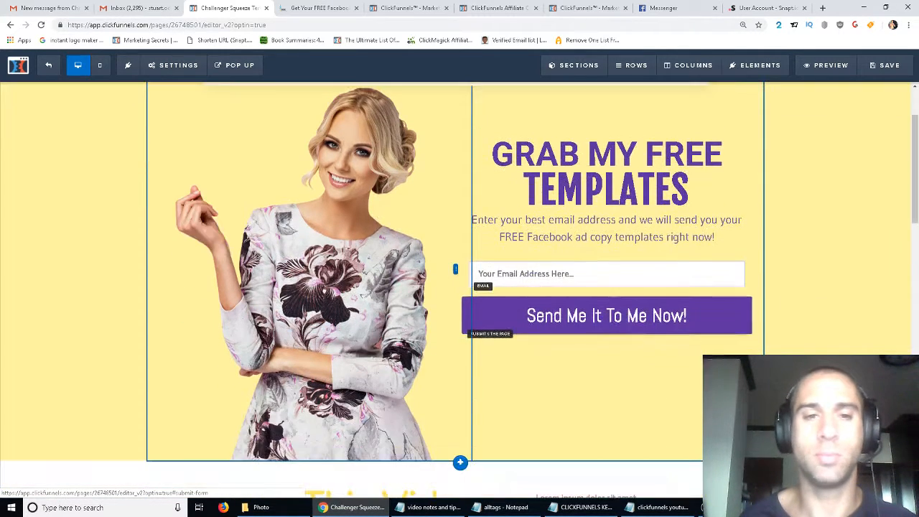
pyautogui.scroll(2, 433, 294)
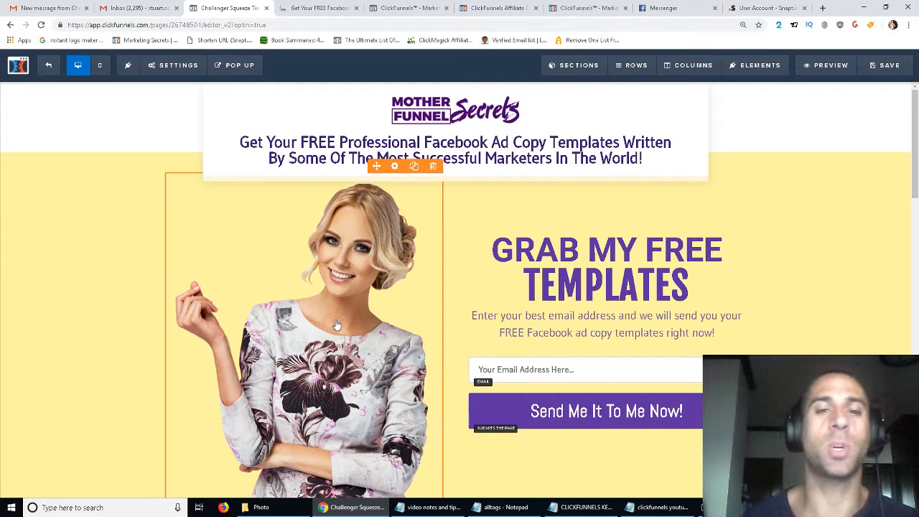
pyautogui.scroll(-5, 335, 325)
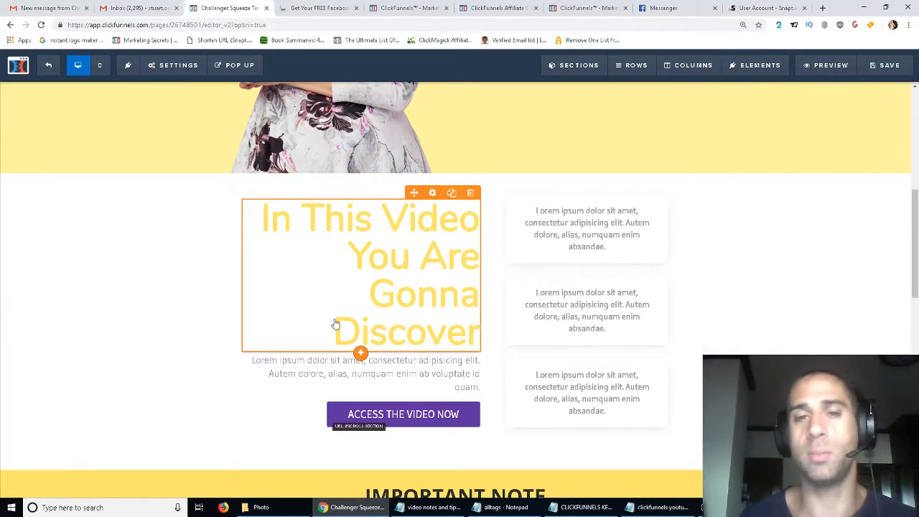
pyautogui.scroll(3, 334, 325)
pyautogui.scroll(2, 338, 309)
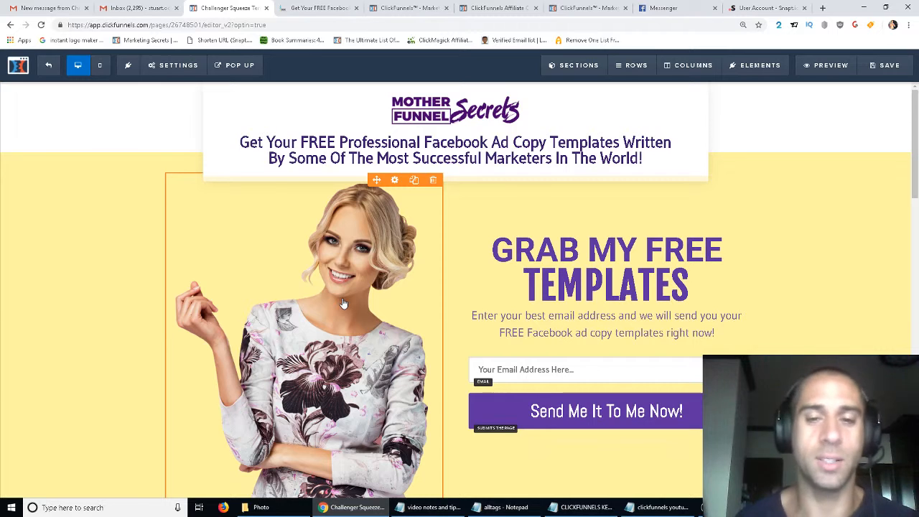
pyautogui.scroll(-2, 333, 300)
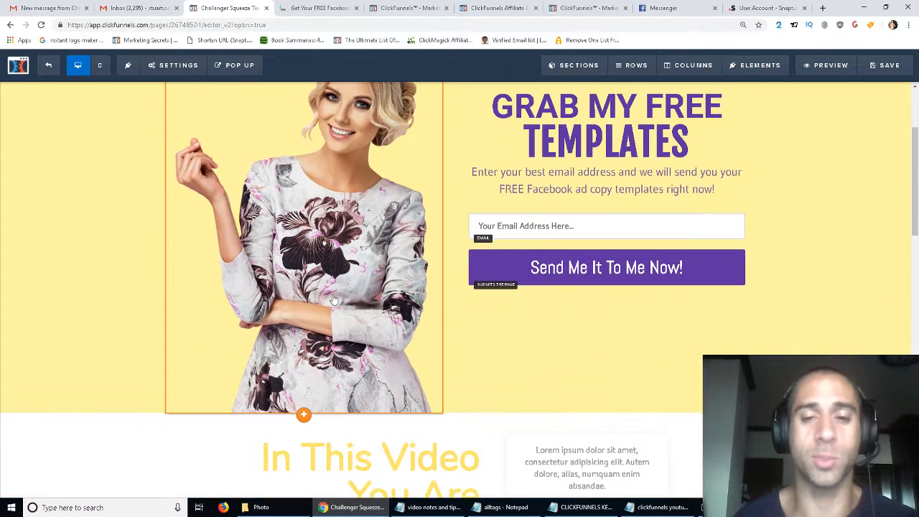
pyautogui.scroll(-2, 334, 300)
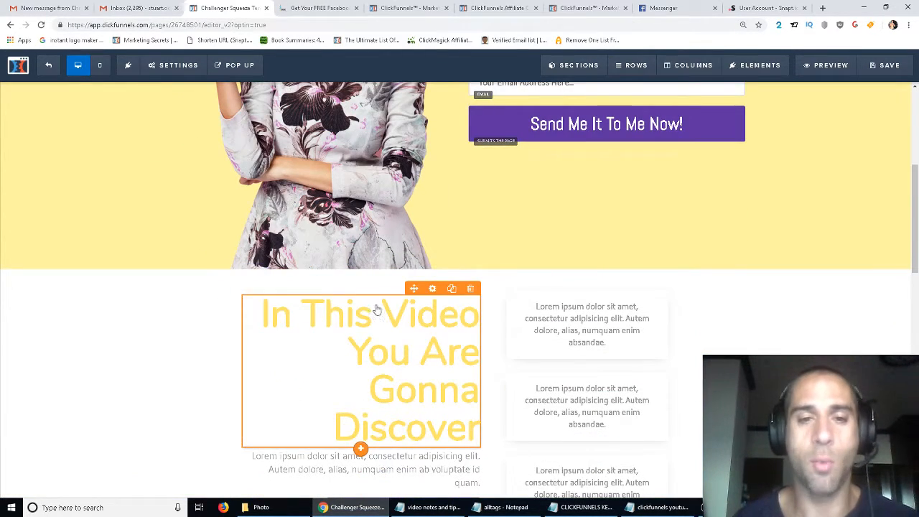
pyautogui.scroll(-2, 608, 292)
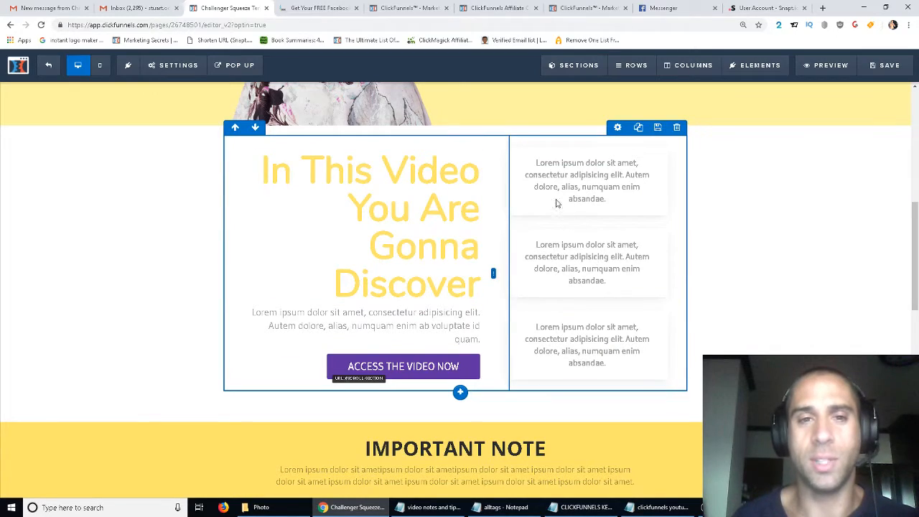
pyautogui.scroll(-10, 447, 389)
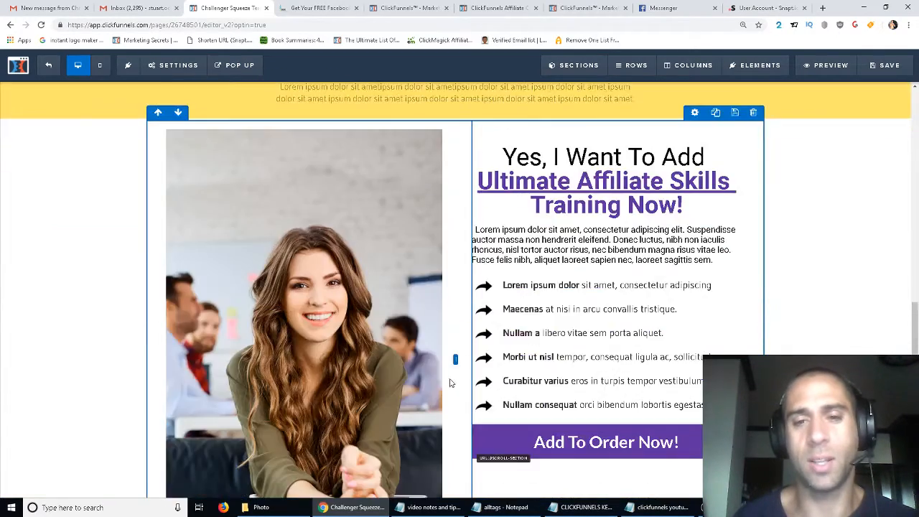
pyautogui.scroll(10, 454, 377)
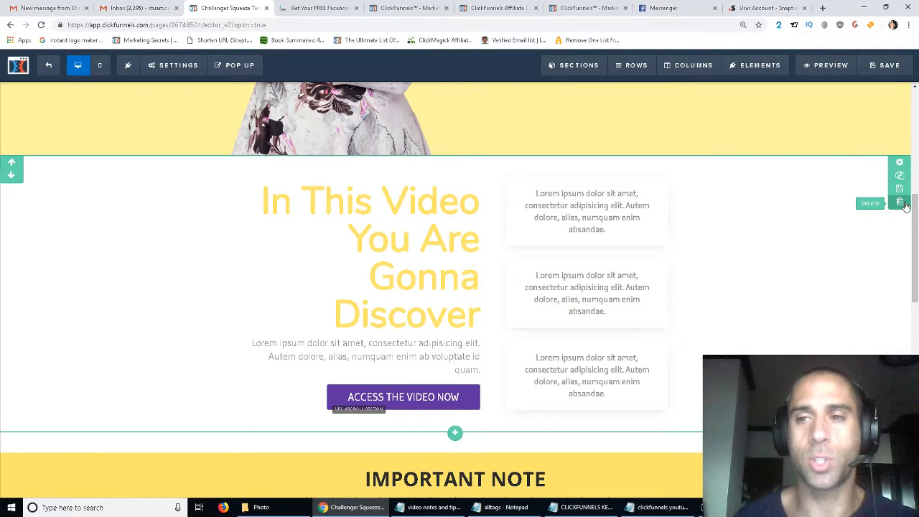
# - Delete the 'In This Video You Are Gonna Discover' section and the 'Important Note' section
pyautogui.click(900, 202)
pyautogui.click(513, 84)
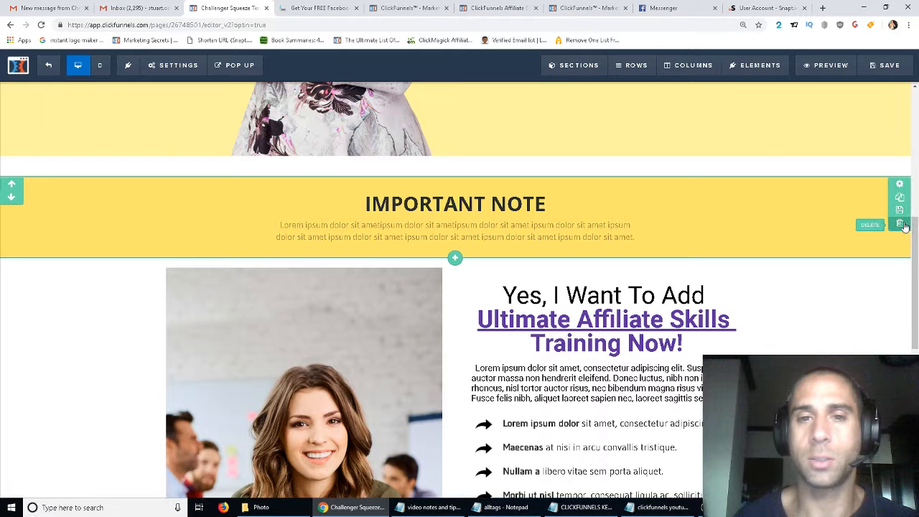
pyautogui.click(902, 225)
pyautogui.click(509, 80)
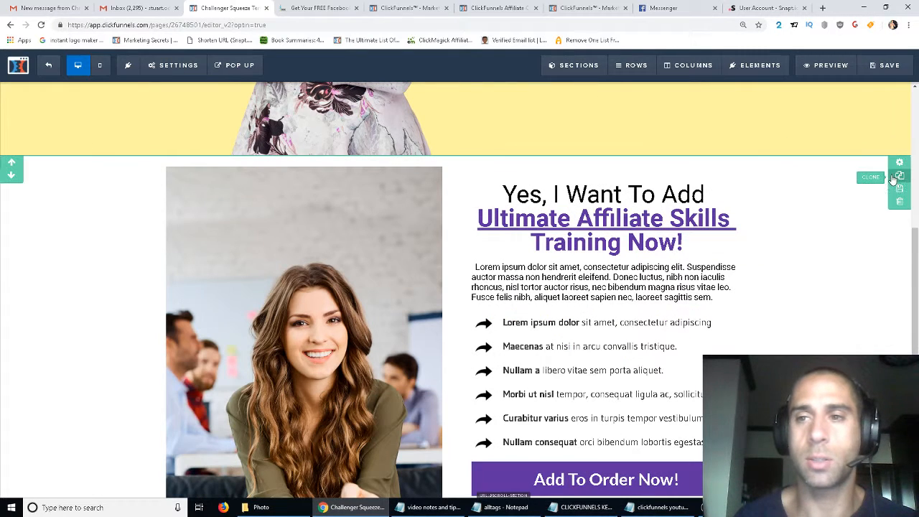
# - Delete the 'Ultimate Affiliate Skills' offer section and the 'Yes, I Want to Know How That Guy Made So Much Money!' section
pyautogui.click(900, 203)
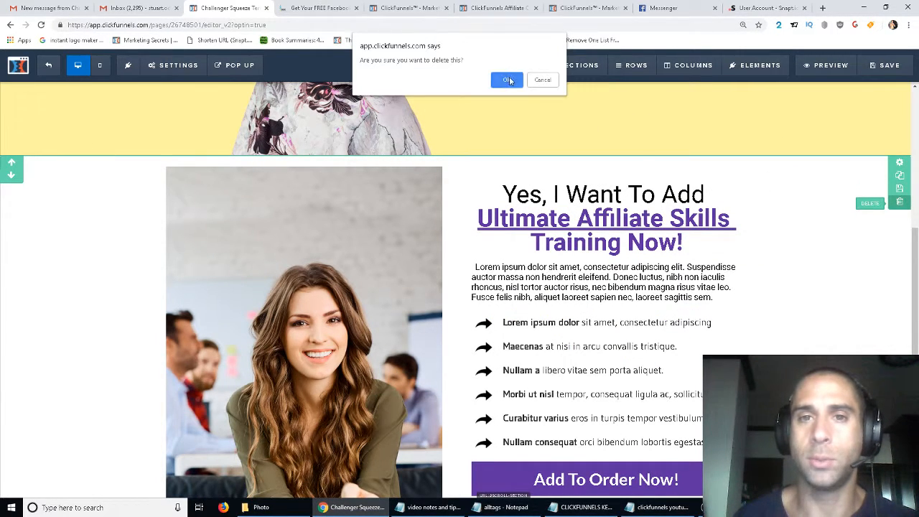
pyautogui.click(508, 80)
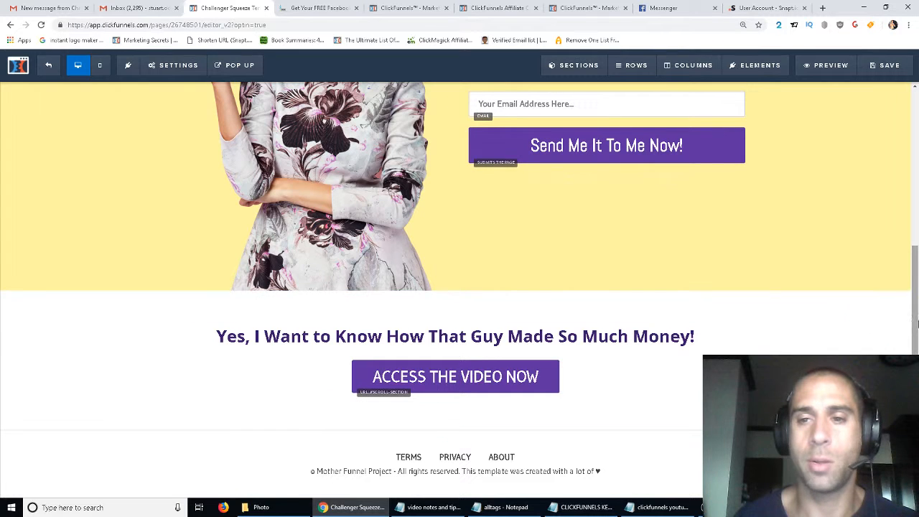
pyautogui.click(900, 337)
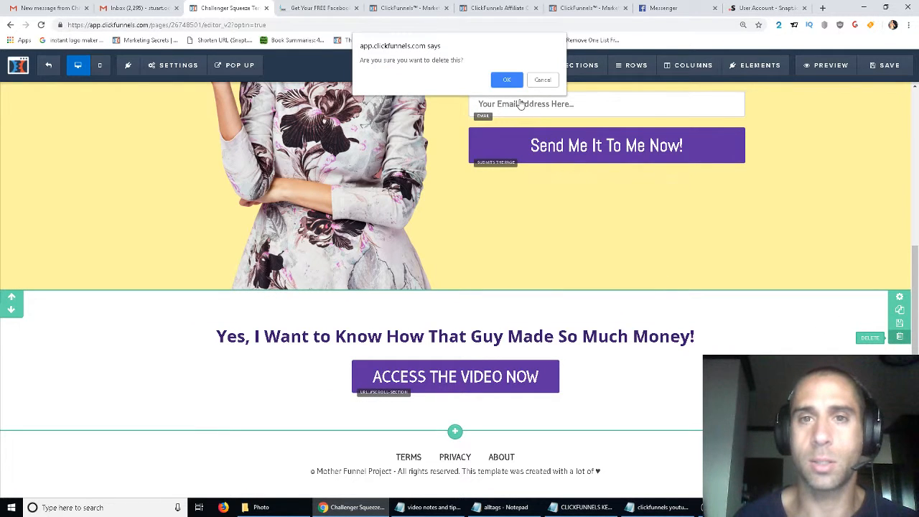
pyautogui.click(507, 80)
# - Replace Mother Funnel Project in the footer copyright line with Ad Copy Masters
pyautogui.scroll(2, 574, 251)
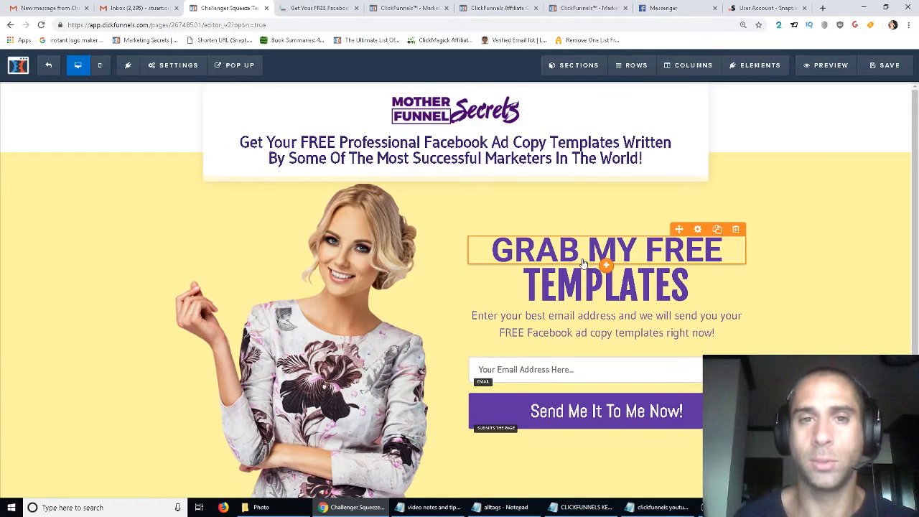
pyautogui.scroll(-2, 538, 323)
pyautogui.click(333, 471)
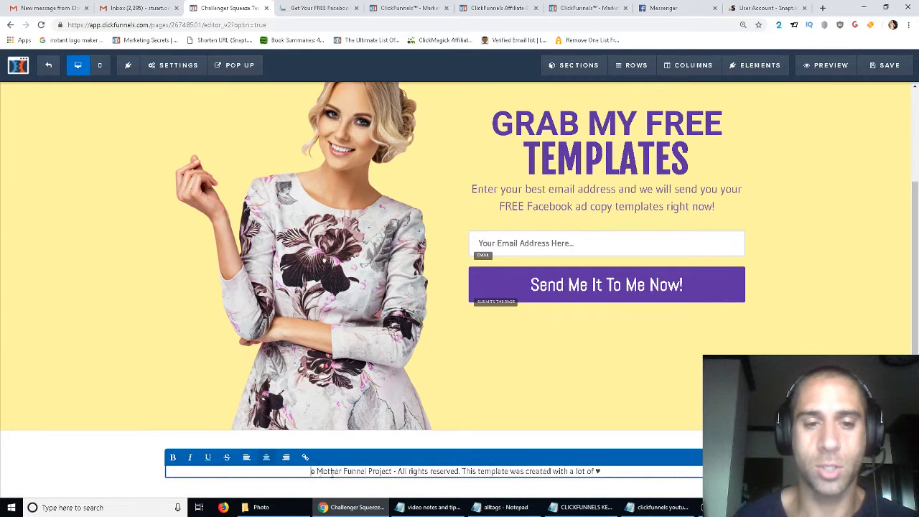
pyautogui.moveTo(318, 472); pyautogui.dragTo(393, 472)
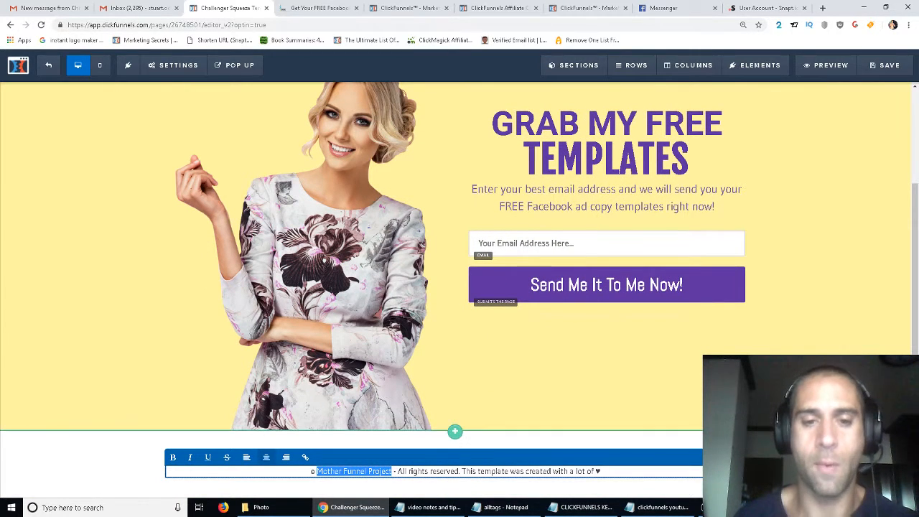
pyautogui.write('Ad Copy Masters')
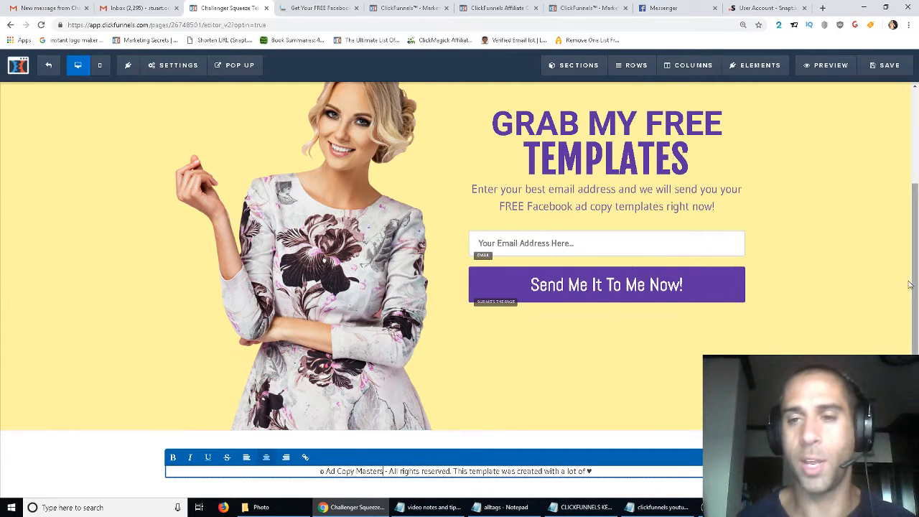
pyautogui.click(859, 276)
pyautogui.scroll(2, 858, 266)
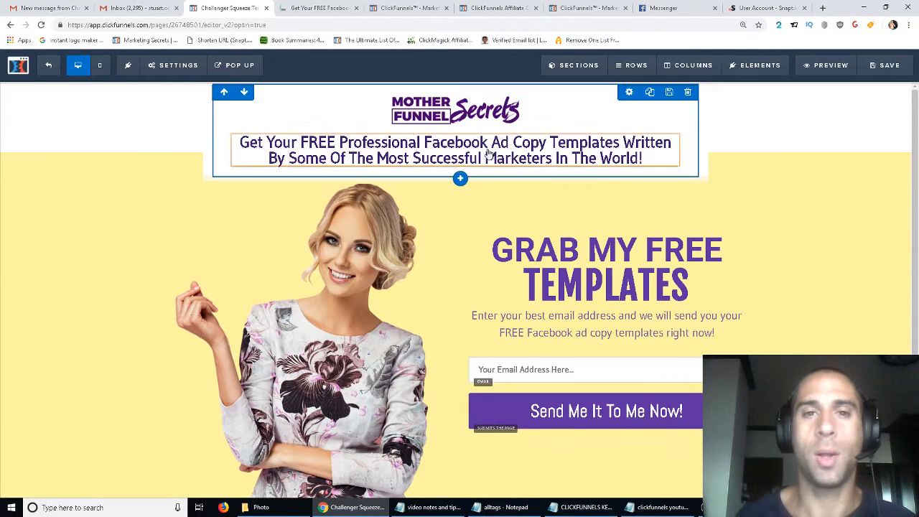
# - Open a new browser tab and launch GIMP from the Windows search
pyautogui.click(823, 7)
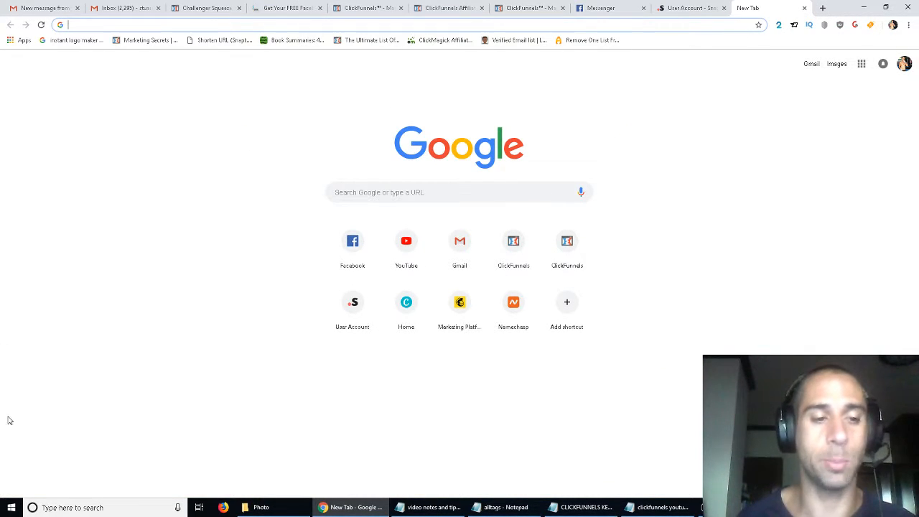
pyautogui.click(72, 507)
pyautogui.write('gimp')
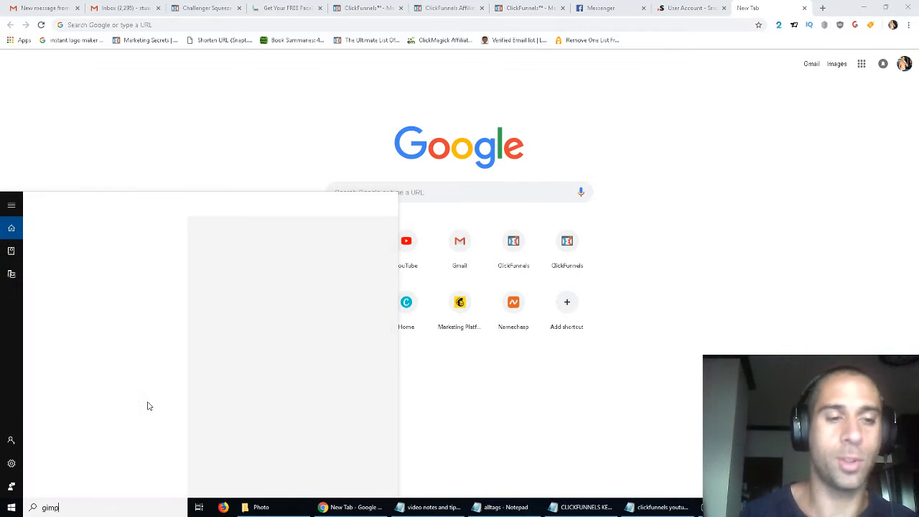
pyautogui.click(109, 245)
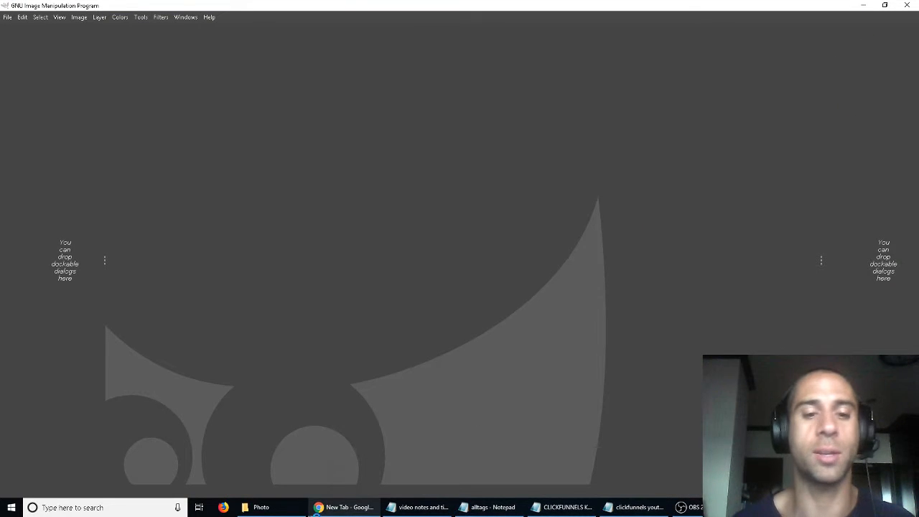
pyautogui.click(334, 508)
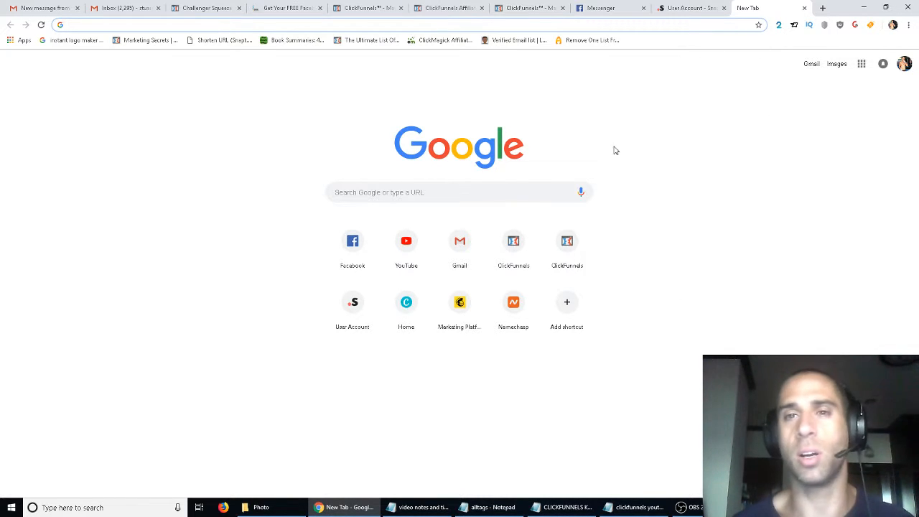
# - Go to canva.com in the new tab
pyautogui.write('canva')
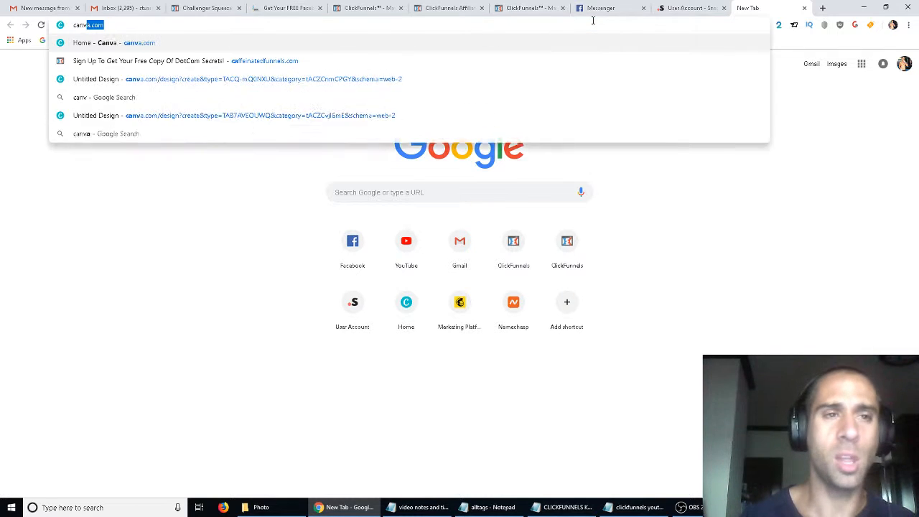
pyautogui.click(247, 41)
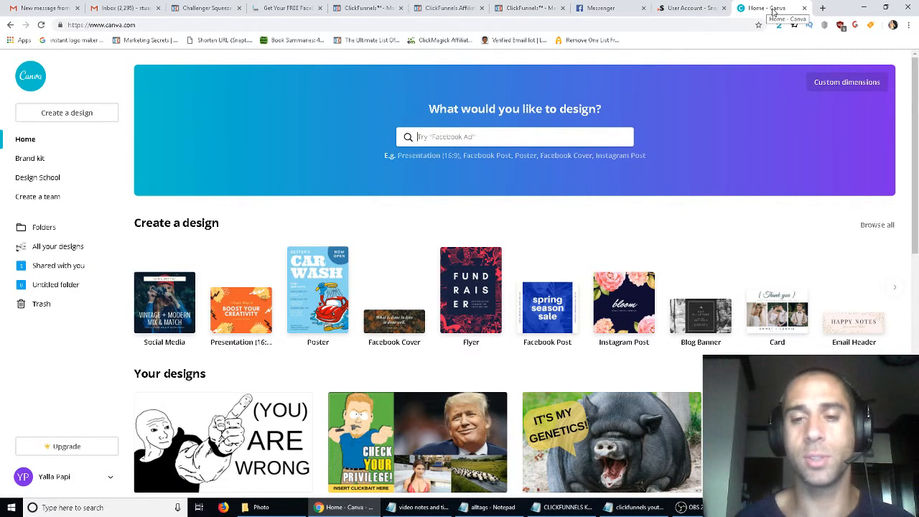
pyautogui.scroll(-2, 812, 144)
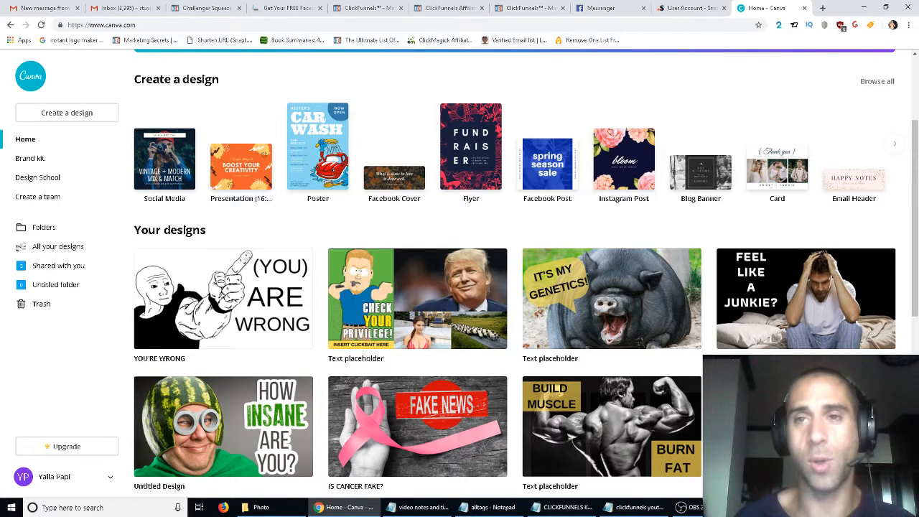
pyautogui.scroll(2, 737, 198)
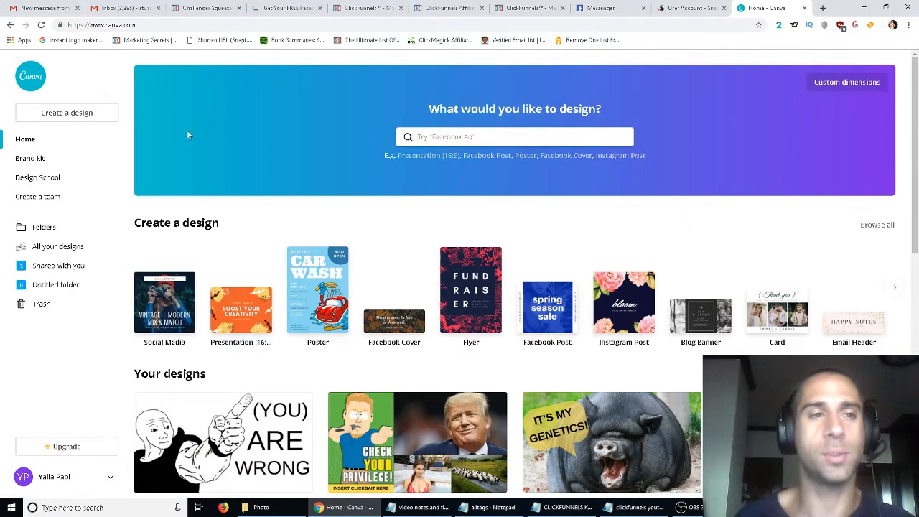
# - Start a new Logo design from Canva's design search
pyautogui.click(532, 138)
pyautogui.write('logo')
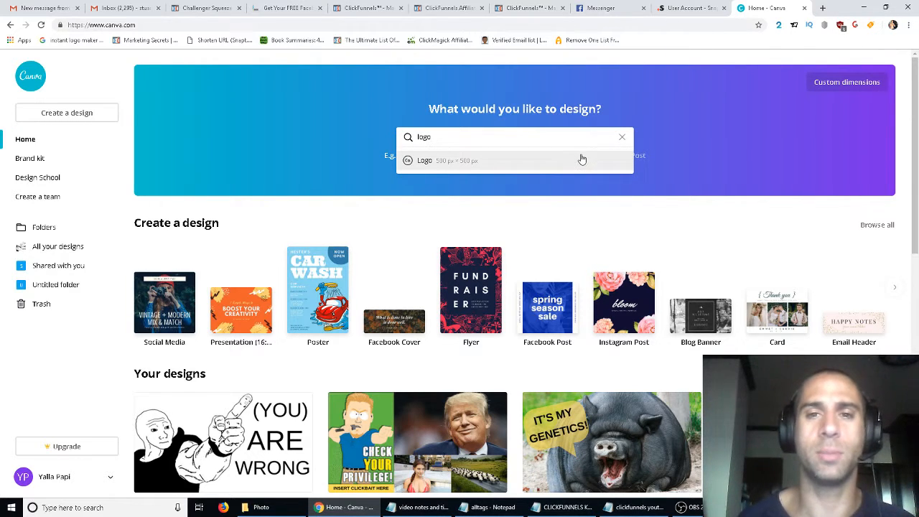
pyautogui.click(582, 161)
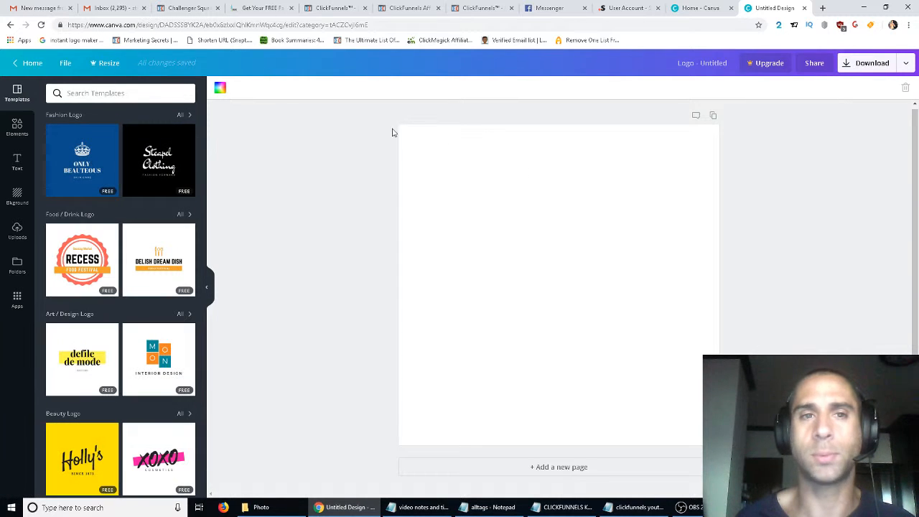
pyautogui.click(220, 90)
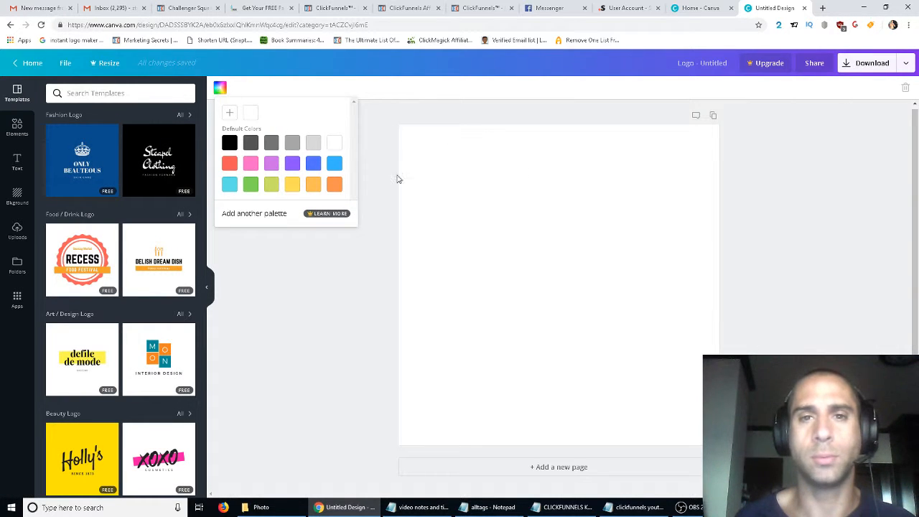
pyautogui.click(511, 212)
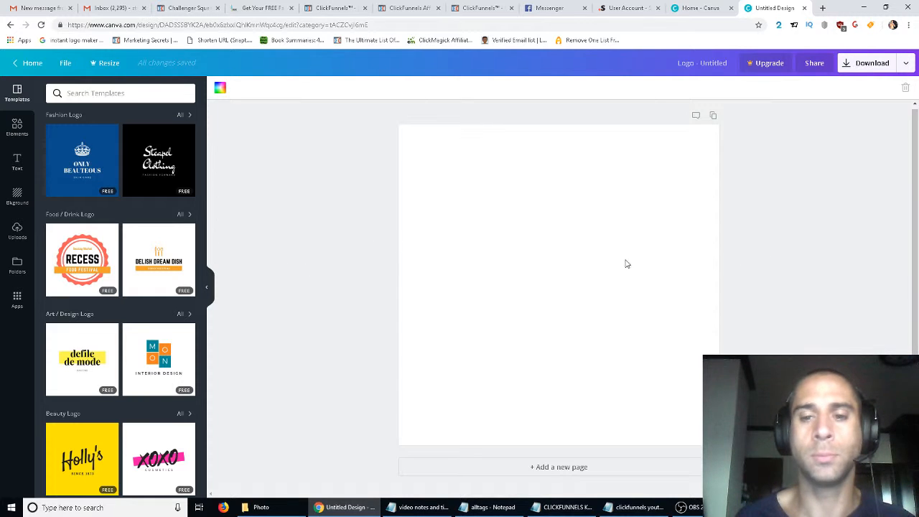
pyautogui.rightClick(579, 279)
pyautogui.click(578, 246)
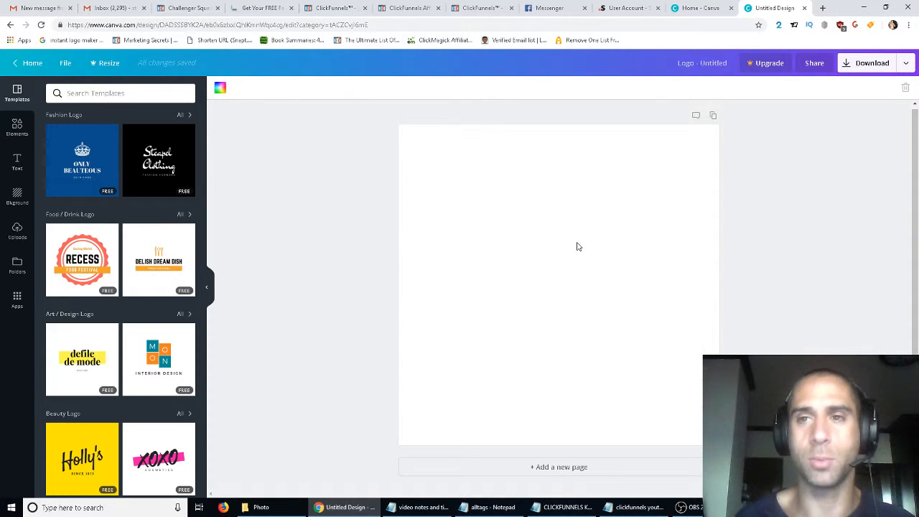
pyautogui.click(219, 88)
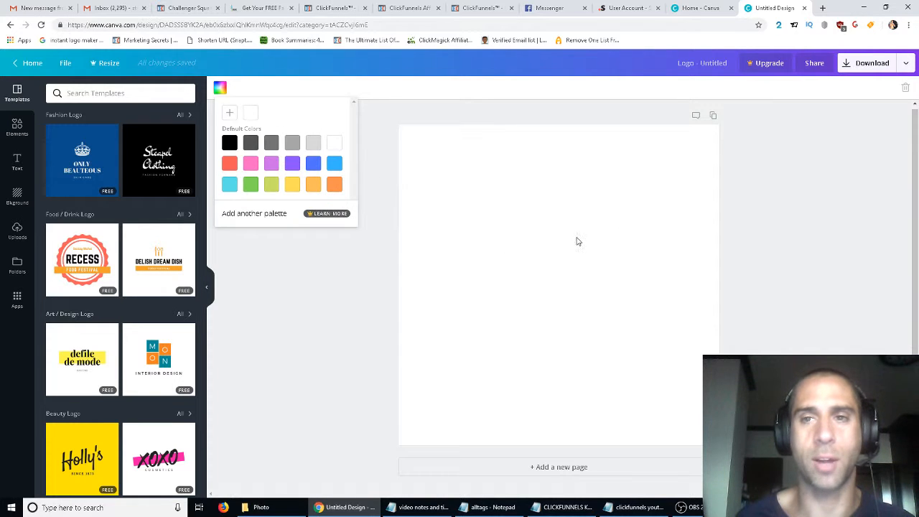
pyautogui.click(639, 244)
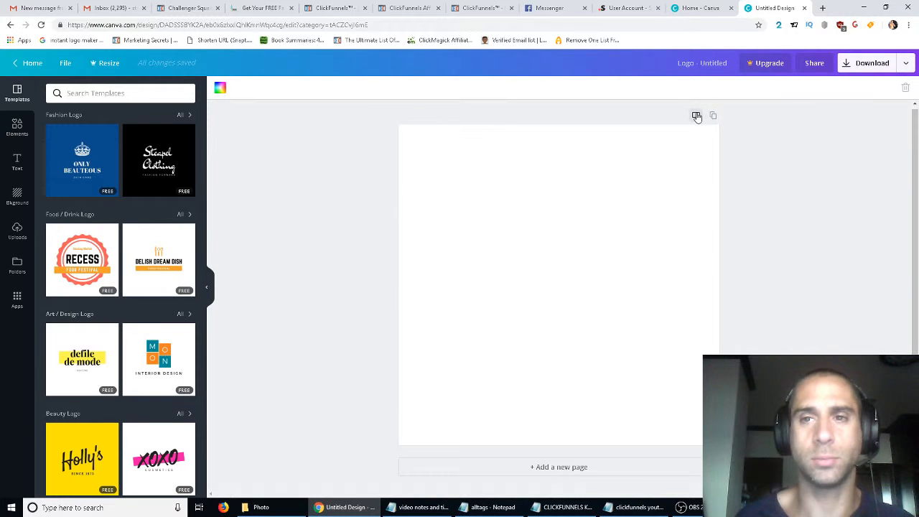
# - Switch to GIMP and create a new 500 × 500 px image
pyautogui.click(694, 508)
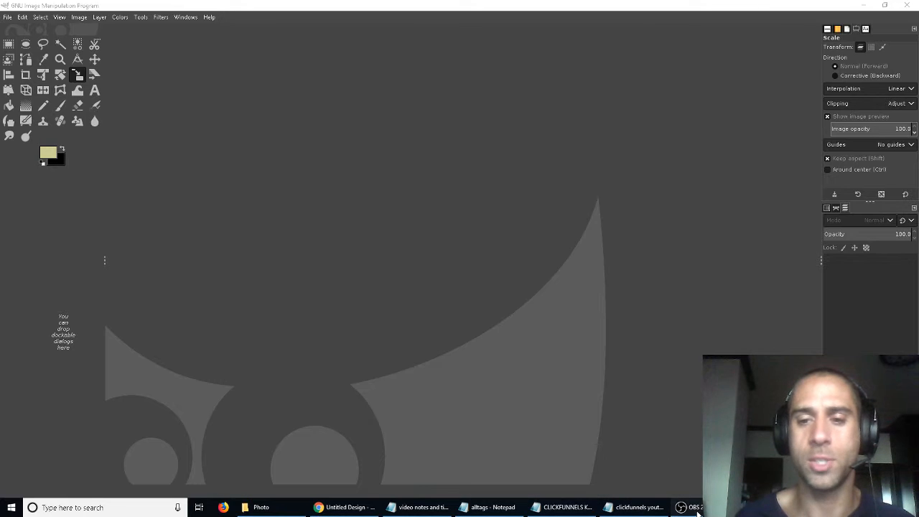
pyautogui.click(694, 508)
pyautogui.click(694, 508)
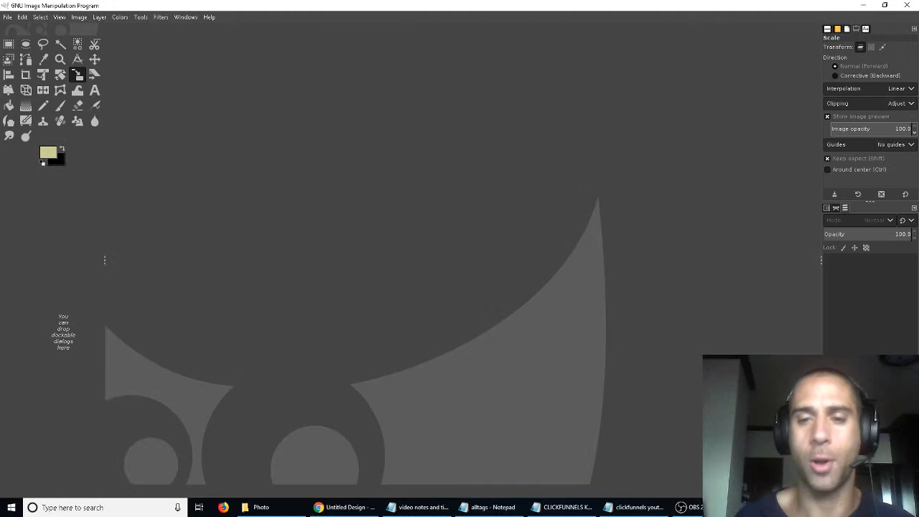
pyautogui.click(7, 16)
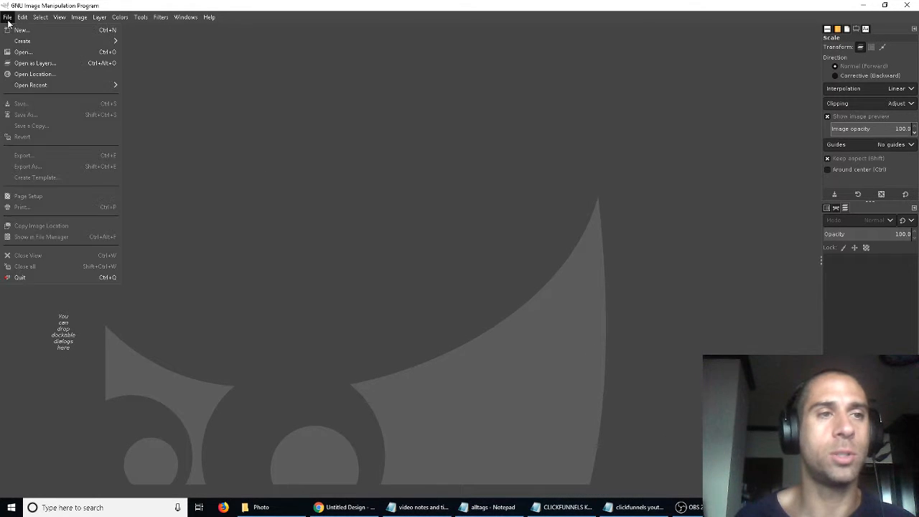
pyautogui.click(8, 16)
pyautogui.click(7, 16)
pyautogui.click(22, 28)
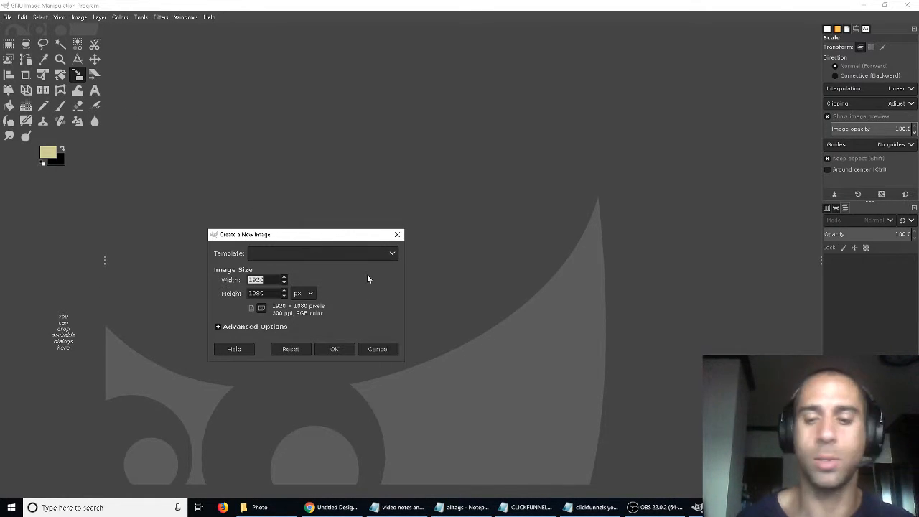
pyautogui.write('500')
pyautogui.press('Tab')
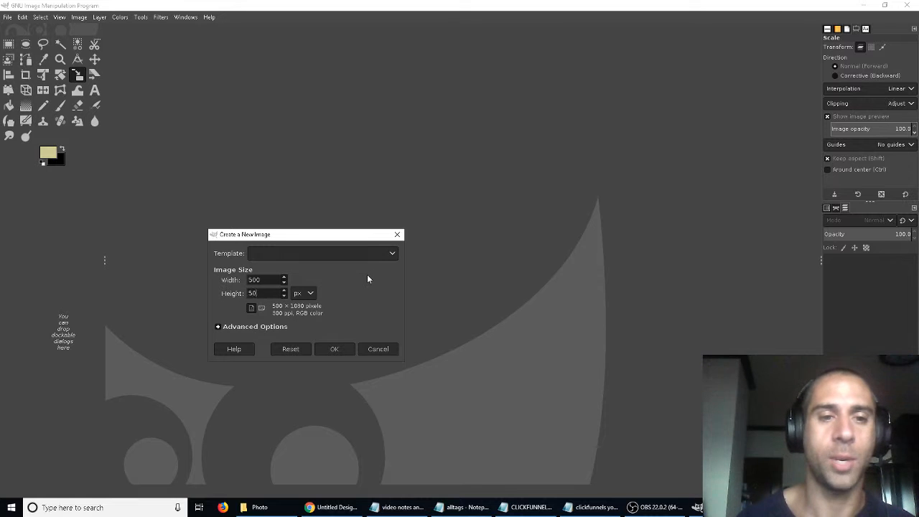
pyautogui.write('500')
pyautogui.click(331, 349)
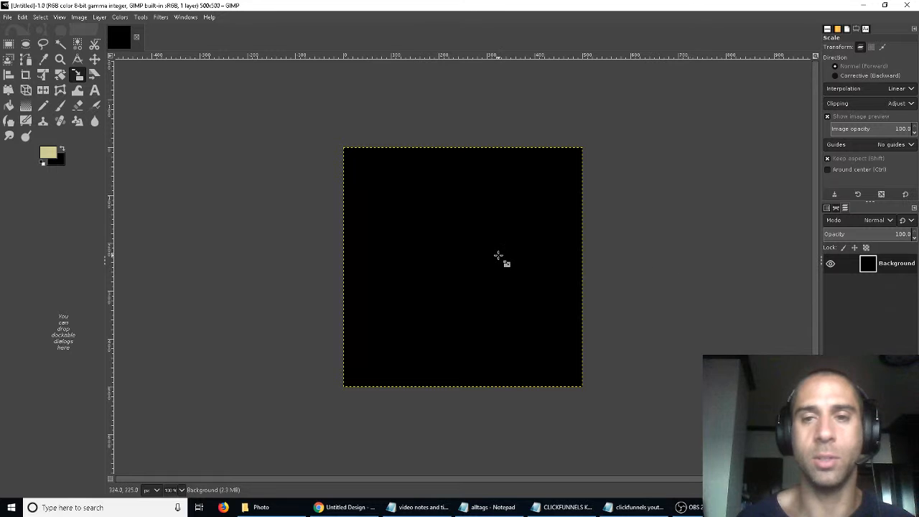
# - Hide the black Background layer
pyautogui.rightClick(538, 264)
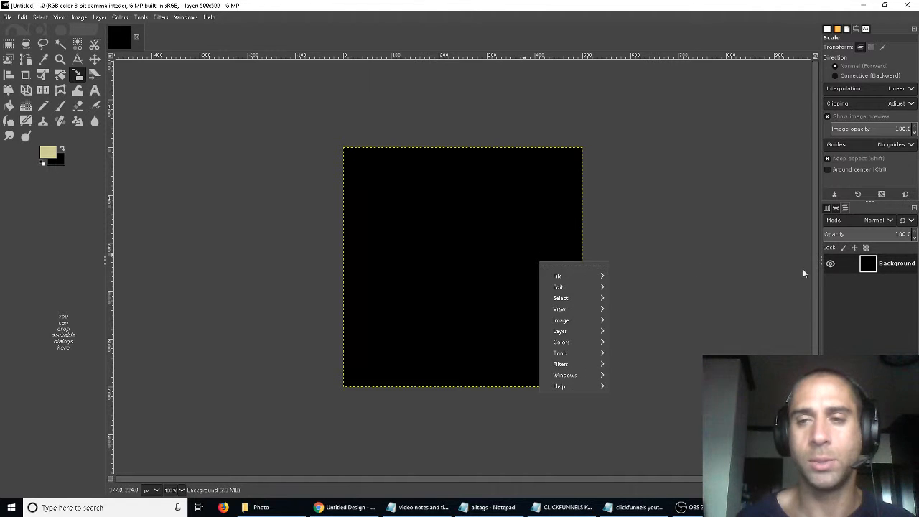
pyautogui.click(874, 283)
pyautogui.click(831, 264)
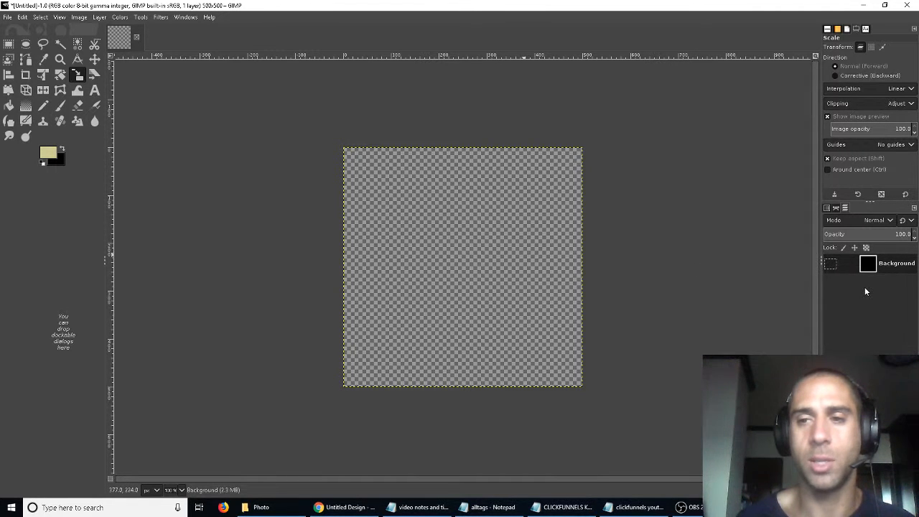
# - Add a new 500 × 500 layer filled with transparency
pyautogui.rightClick(866, 292)
pyautogui.click(800, 73)
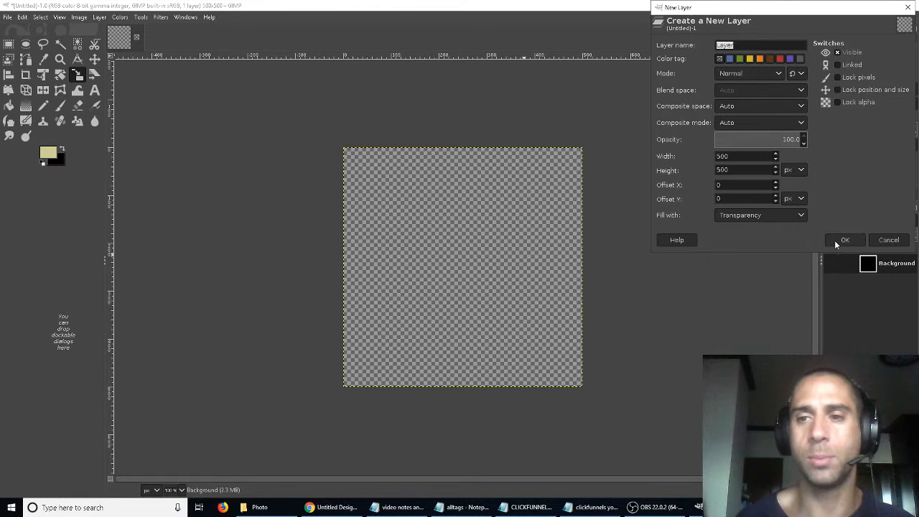
pyautogui.click(837, 243)
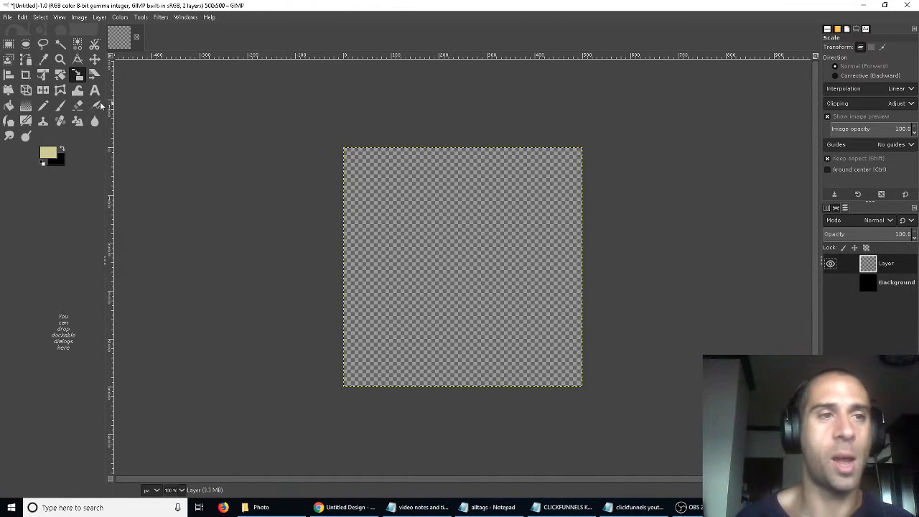
# - Type Ad Copy Masters on the canvas with the Text tool
pyautogui.click(94, 90)
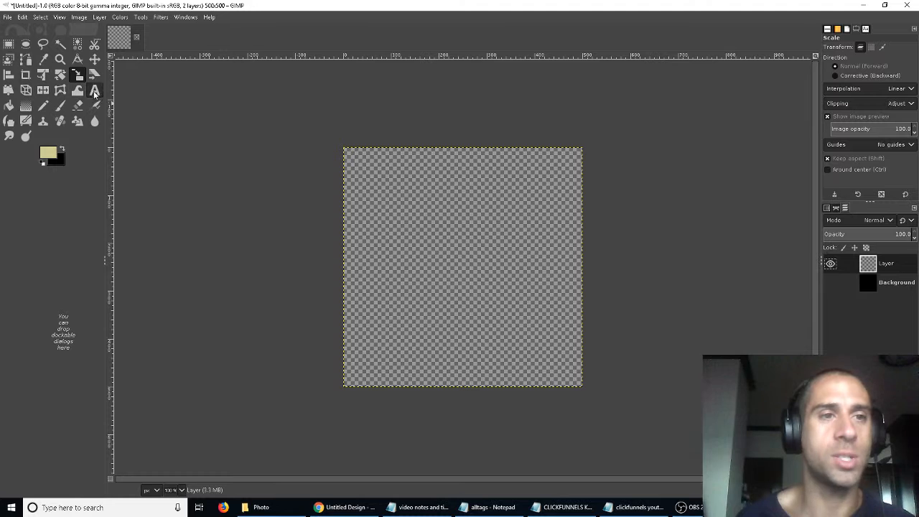
pyautogui.click(397, 248)
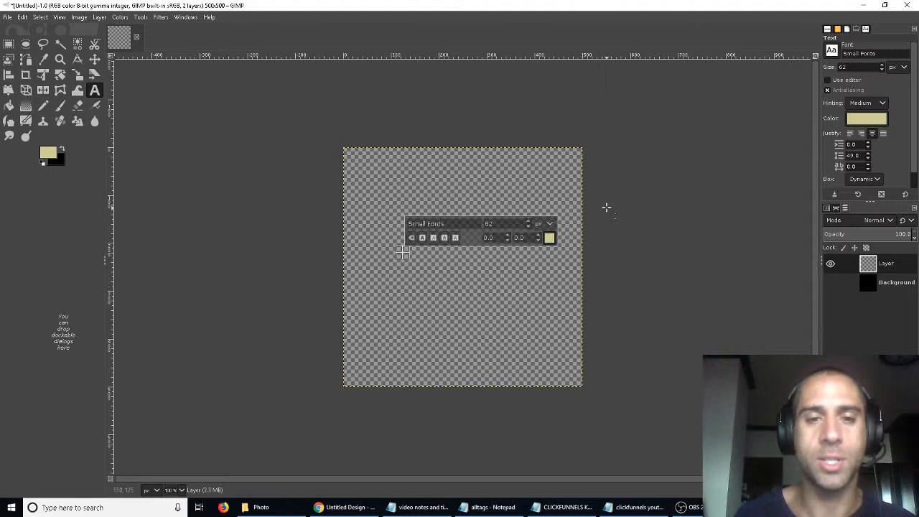
pyautogui.write('Ad')
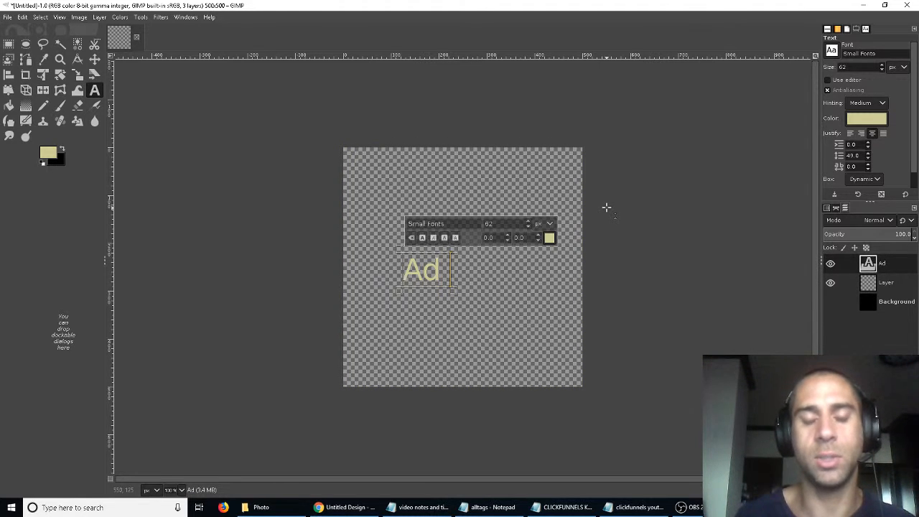
pyautogui.write(' Copy')
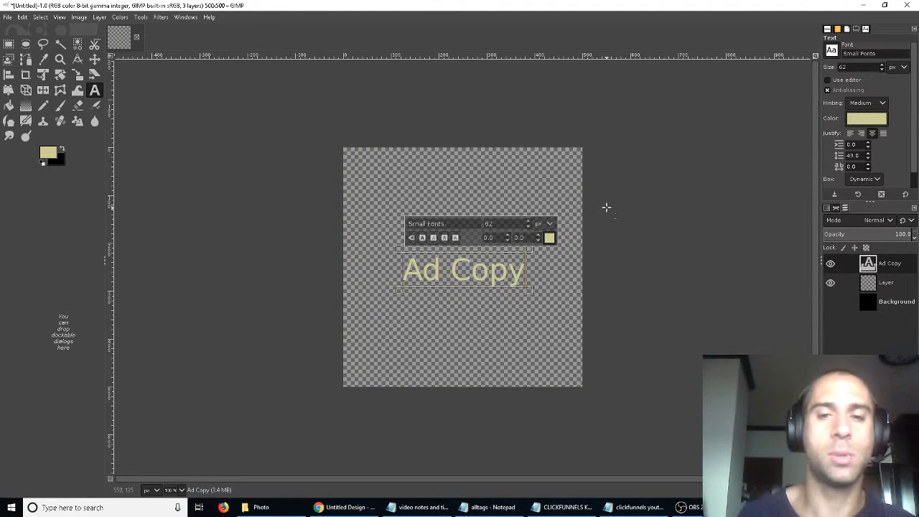
pyautogui.write(' Masters')
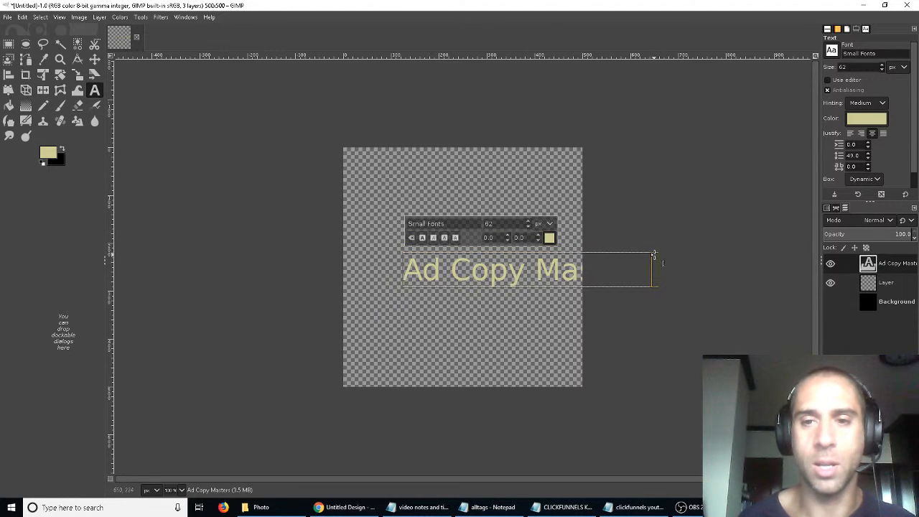
# - Resize the text box and undo the resize
pyautogui.moveTo(655, 251); pyautogui.dragTo(630, 260)
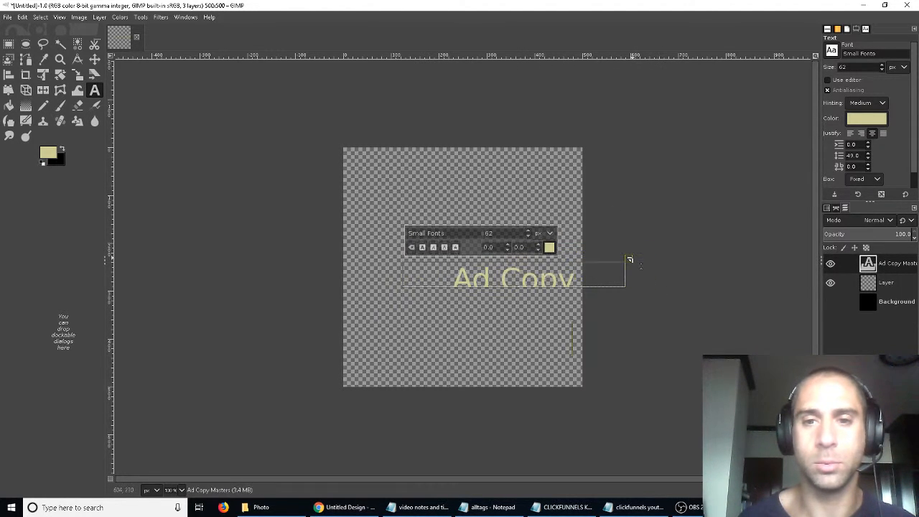
pyautogui.hotkey('ctrl', 'z')
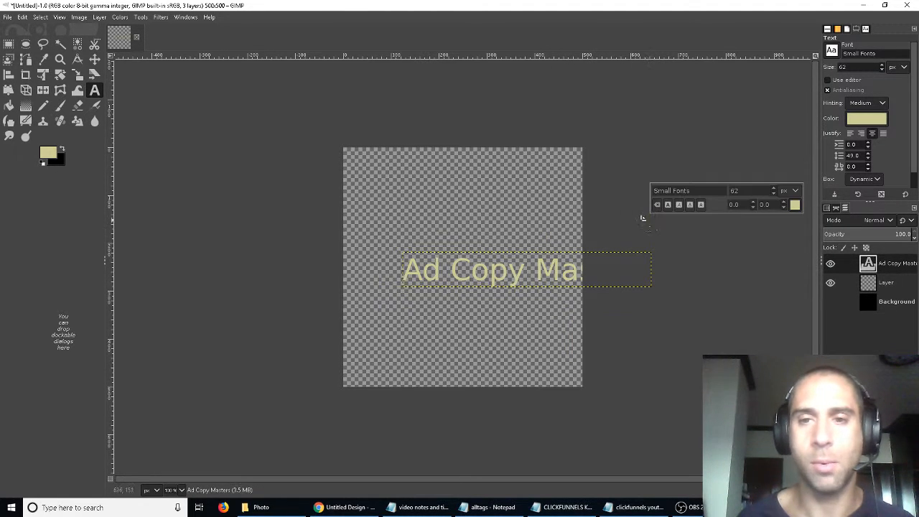
# - Move the text layer left and scale it down to fit inside the canvas
pyautogui.click(94, 59)
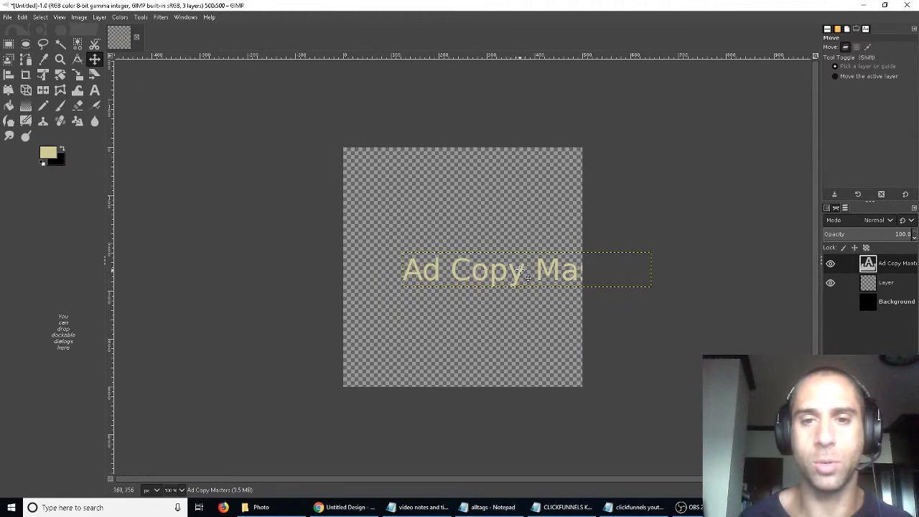
pyautogui.moveTo(520, 283); pyautogui.dragTo(462, 264)
pyautogui.click(77, 74)
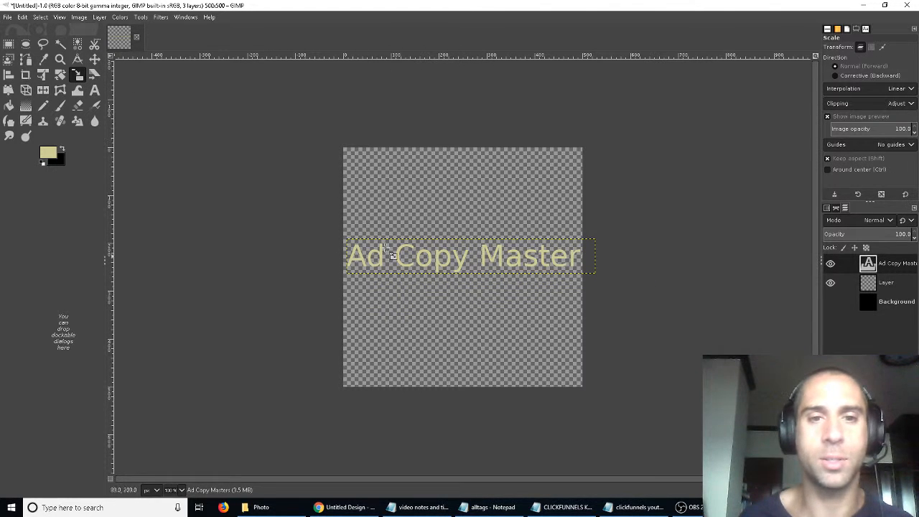
pyautogui.moveTo(392, 255); pyautogui.dragTo(433, 266)
pyautogui.click(783, 127)
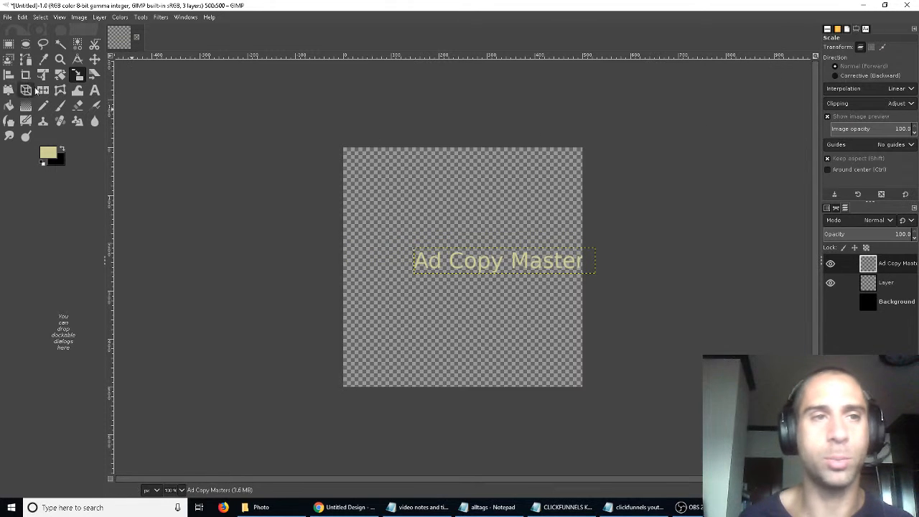
# - Shift the text left again and scale it down further to about 254 × 36 px
pyautogui.click(94, 59)
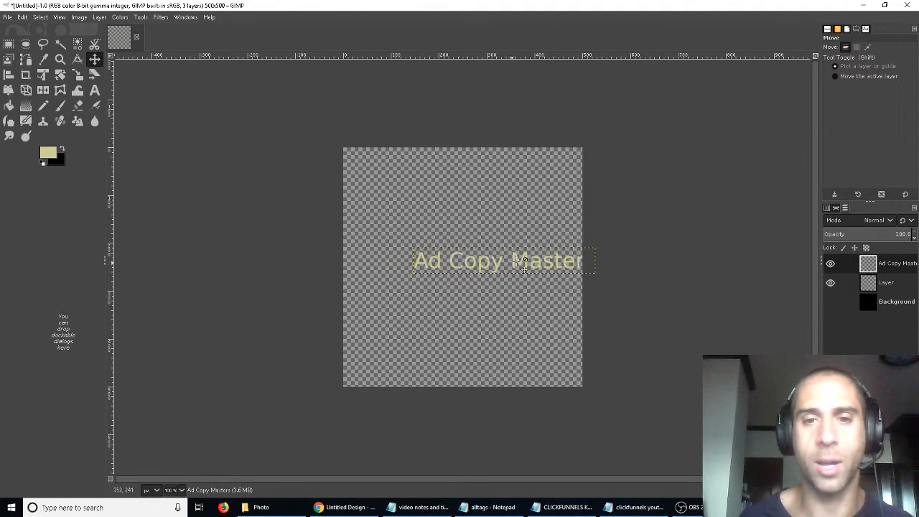
pyautogui.moveTo(523, 263); pyautogui.dragTo(483, 262)
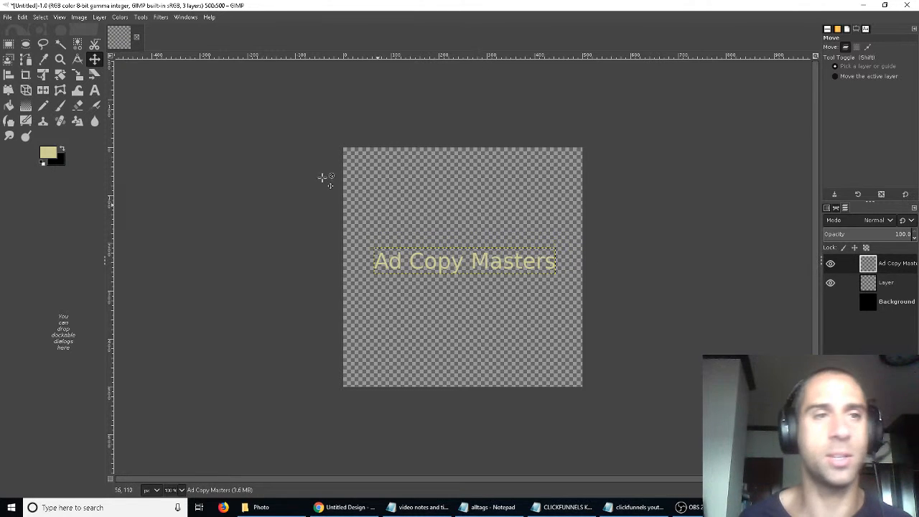
pyautogui.click(78, 75)
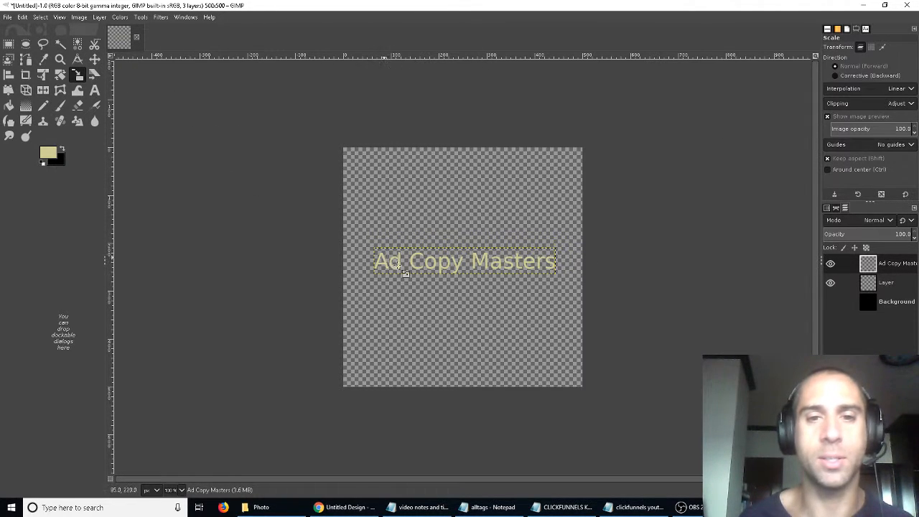
pyautogui.moveTo(377, 274); pyautogui.dragTo(443, 273)
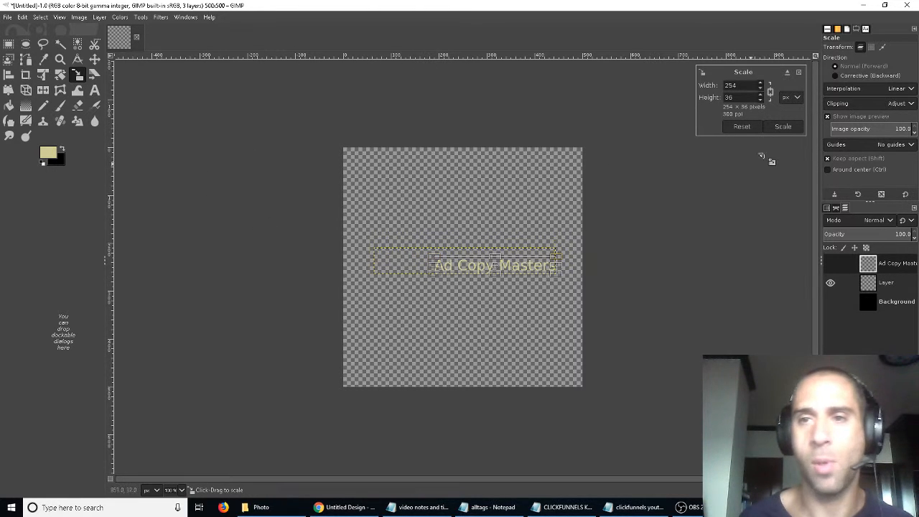
pyautogui.click(776, 128)
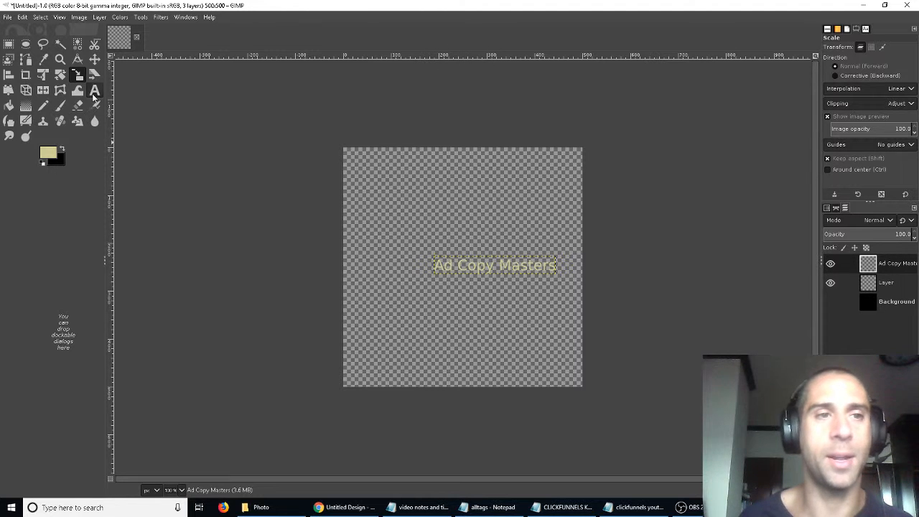
# - Re-edit the text layer, select all its text and change its colour to dark blue 13077c
pyautogui.click(94, 89)
pyautogui.click(469, 271)
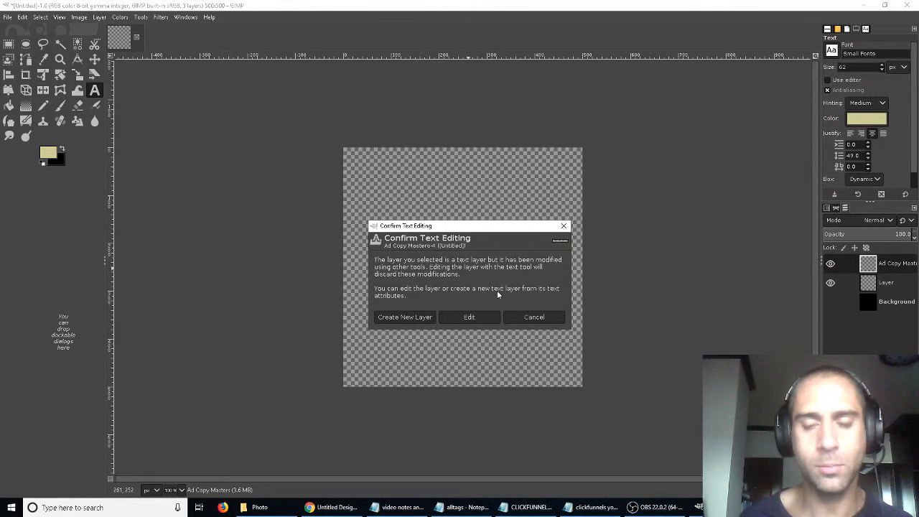
pyautogui.click(489, 320)
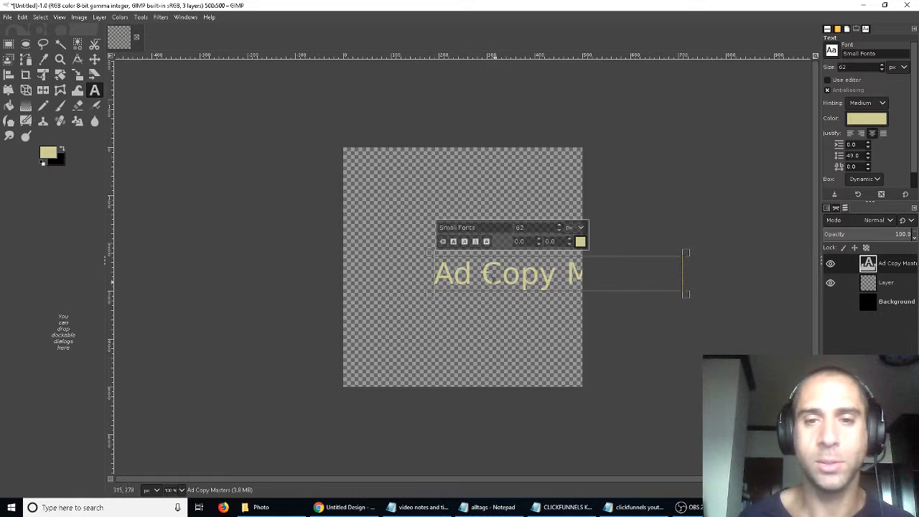
pyautogui.hotkey('ctrl', 'a')
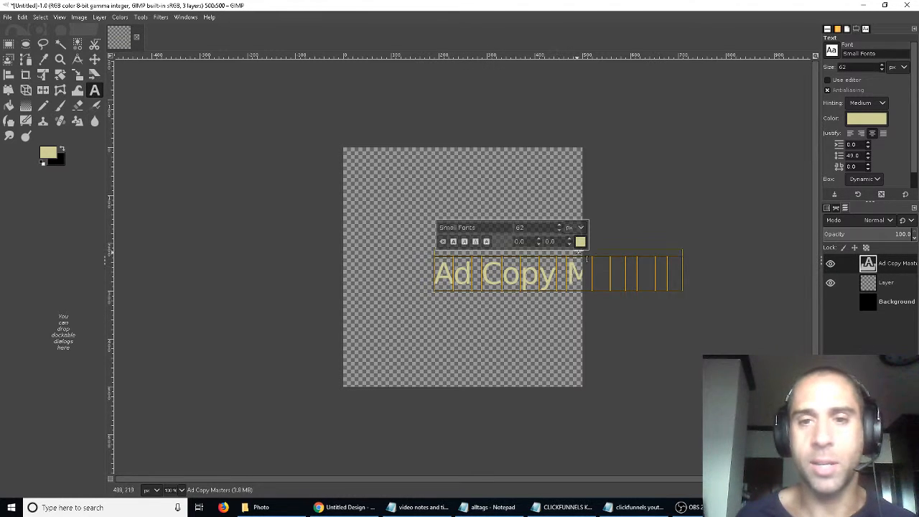
pyautogui.click(580, 242)
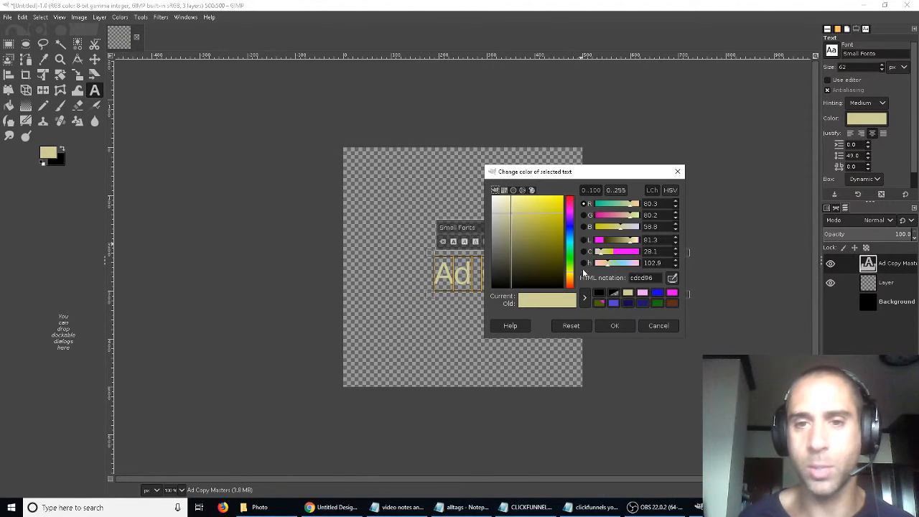
pyautogui.click(629, 303)
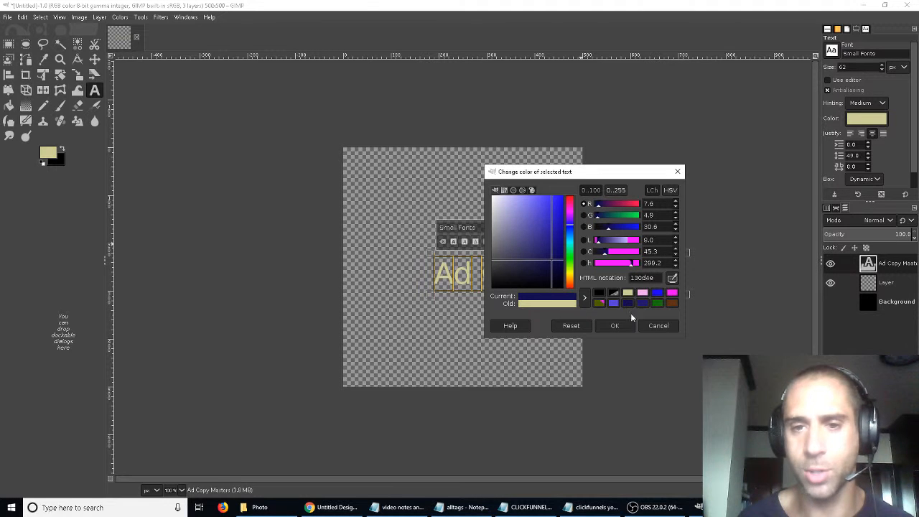
pyautogui.click(549, 259)
pyautogui.moveTo(549, 259); pyautogui.dragTo(560, 244)
# - Look through the open browser tabs, including the opt-in page editor, and return to GIMP
pyautogui.click(316, 512)
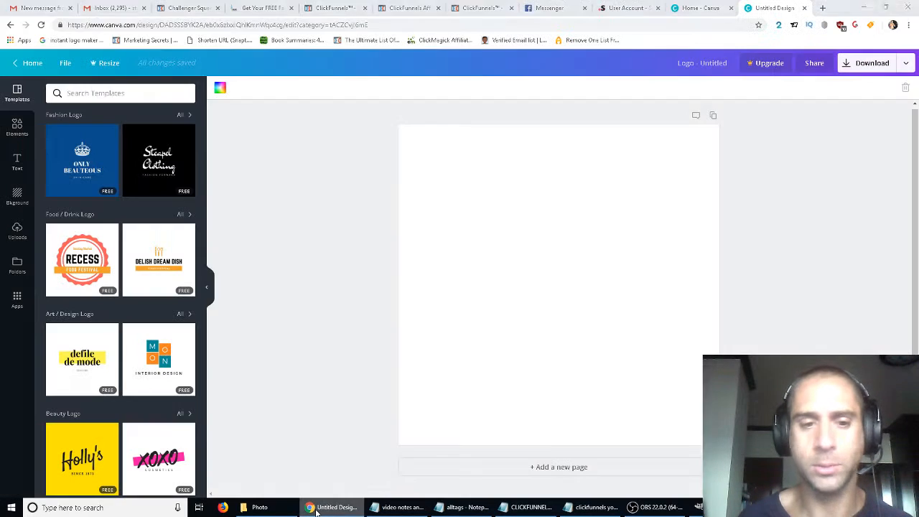
pyautogui.click(397, 9)
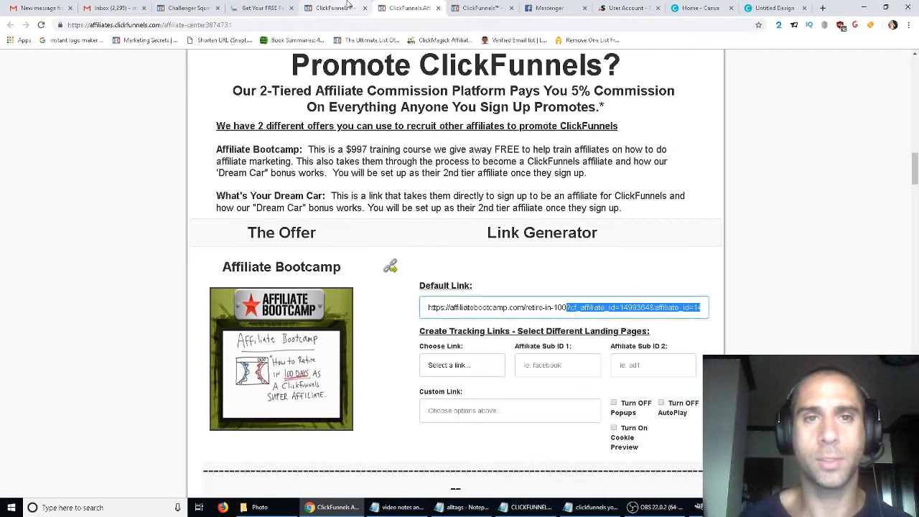
pyautogui.click(348, 6)
pyautogui.click(485, 7)
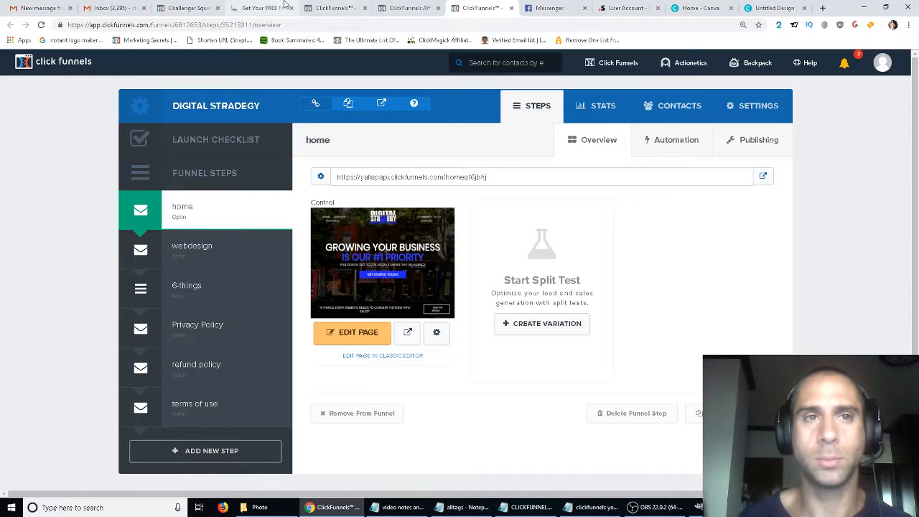
pyautogui.click(286, 5)
pyautogui.click(199, 7)
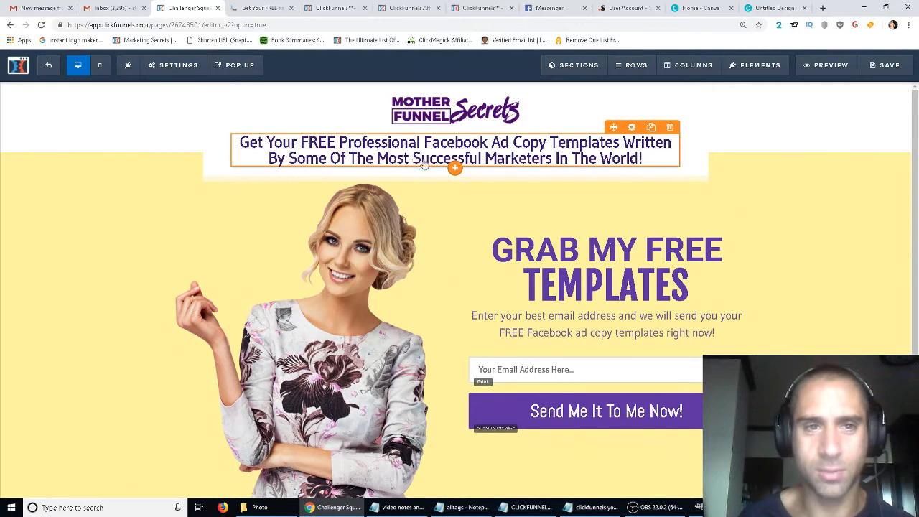
pyautogui.click(708, 508)
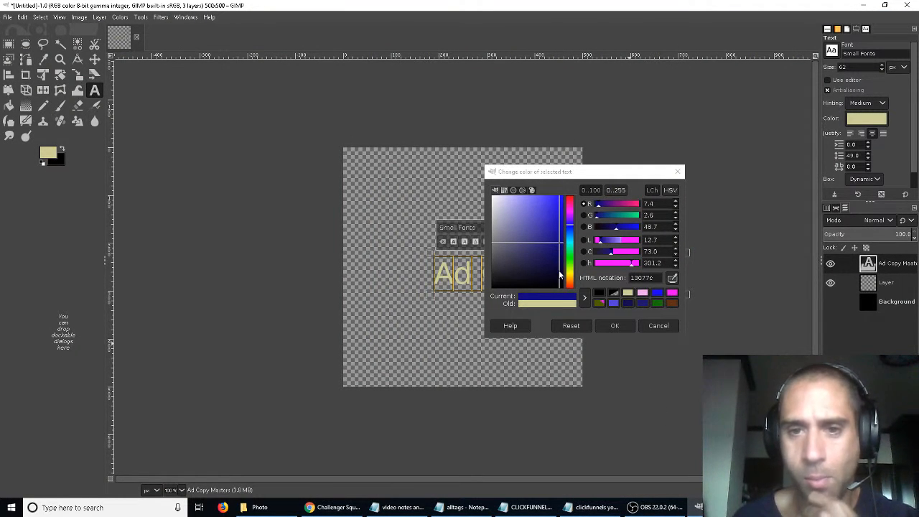
# - Adjust the selected text's colour to a brighter blue, 360db6, and apply it
pyautogui.moveTo(558, 278); pyautogui.dragTo(630, 246)
pyautogui.click(607, 243)
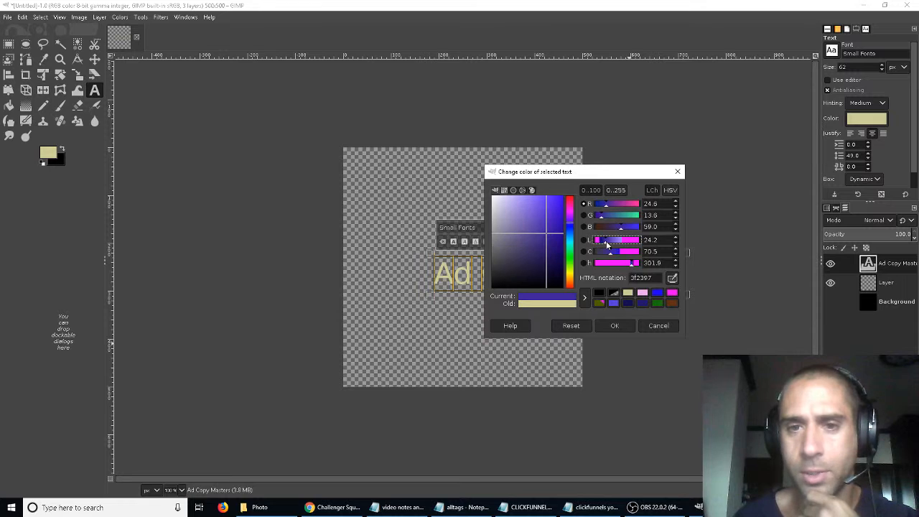
pyautogui.moveTo(546, 251); pyautogui.dragTo(560, 226)
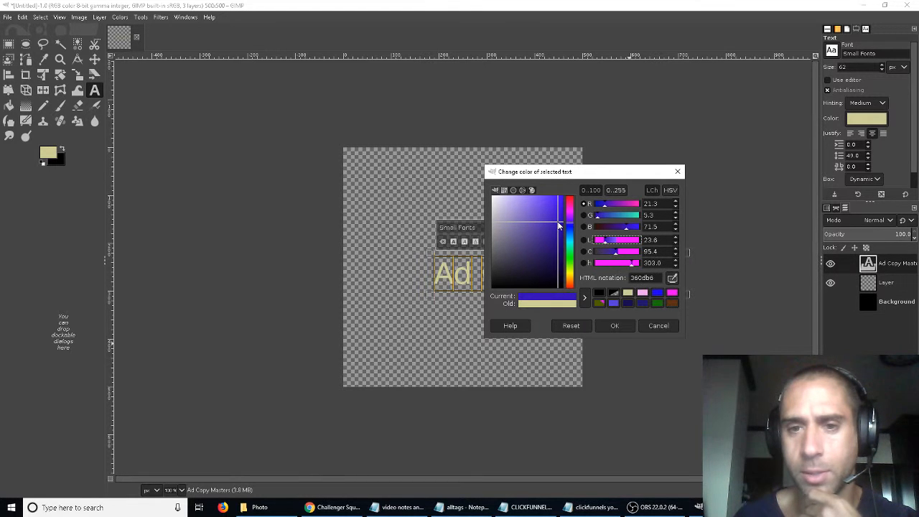
pyautogui.click(614, 326)
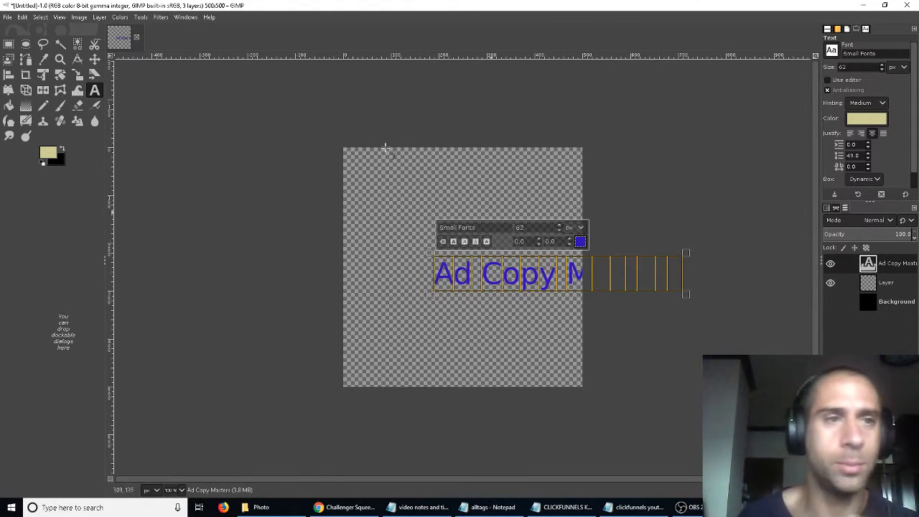
# - Move the text layer up and left so it starts near the canvas's left edge
pyautogui.click(94, 59)
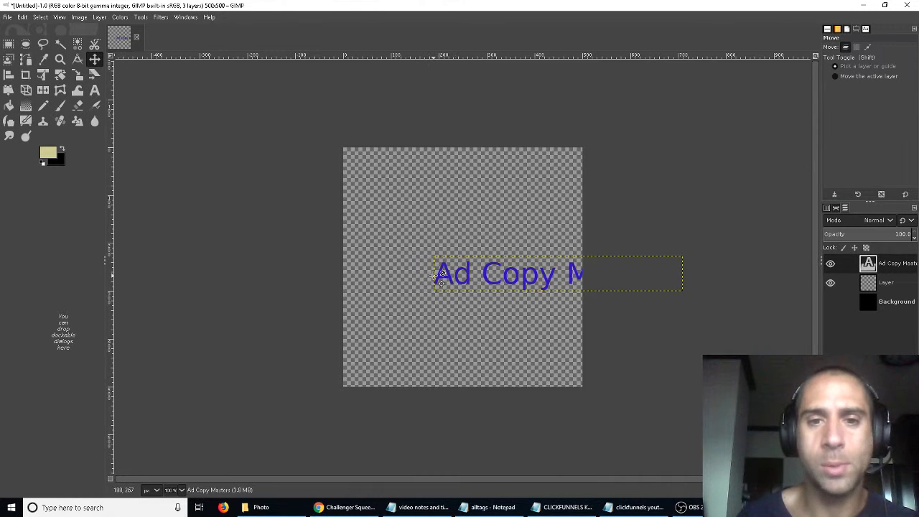
pyautogui.moveTo(527, 277); pyautogui.dragTo(448, 265)
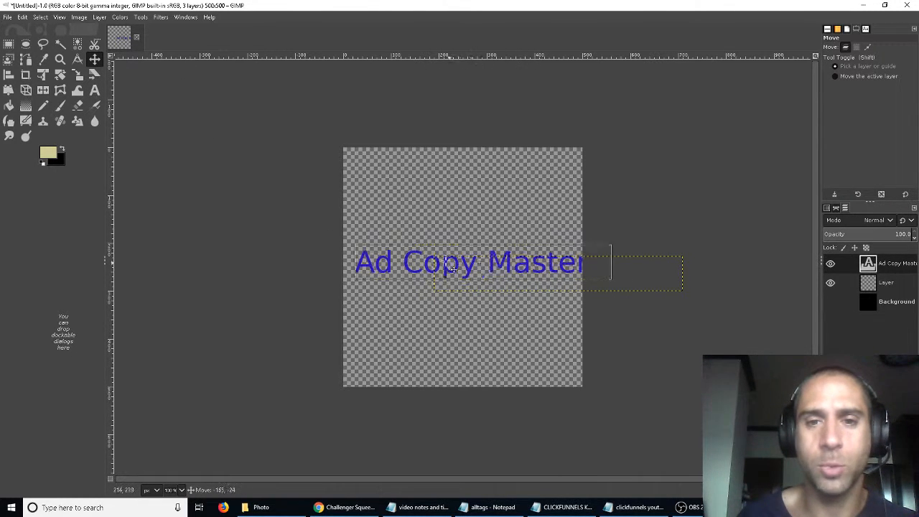
# - Select all the layer's text and set its font size to 32 px
pyautogui.click(94, 90)
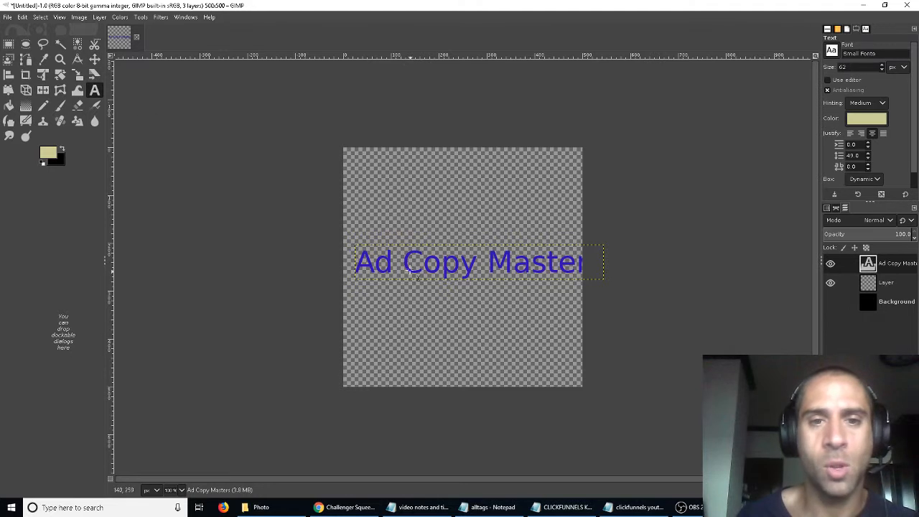
pyautogui.click(413, 266)
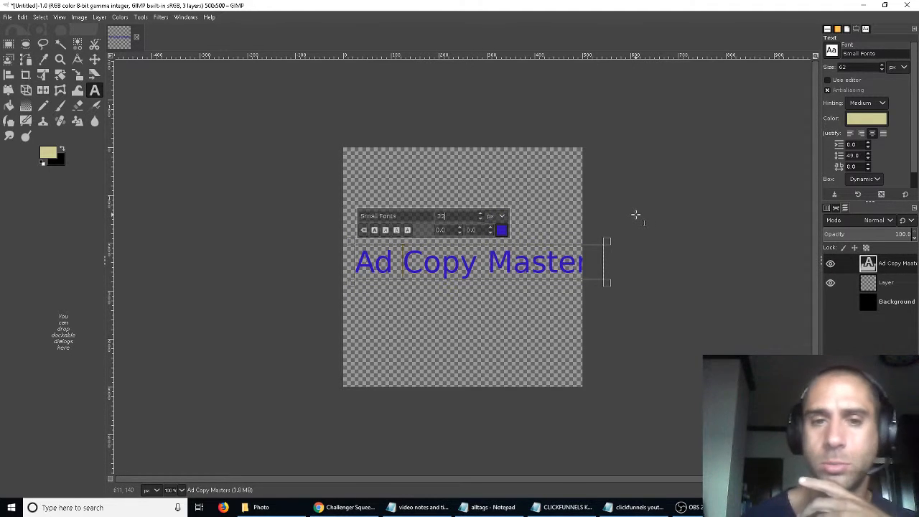
pyautogui.moveTo(600, 263); pyautogui.dragTo(353, 263)
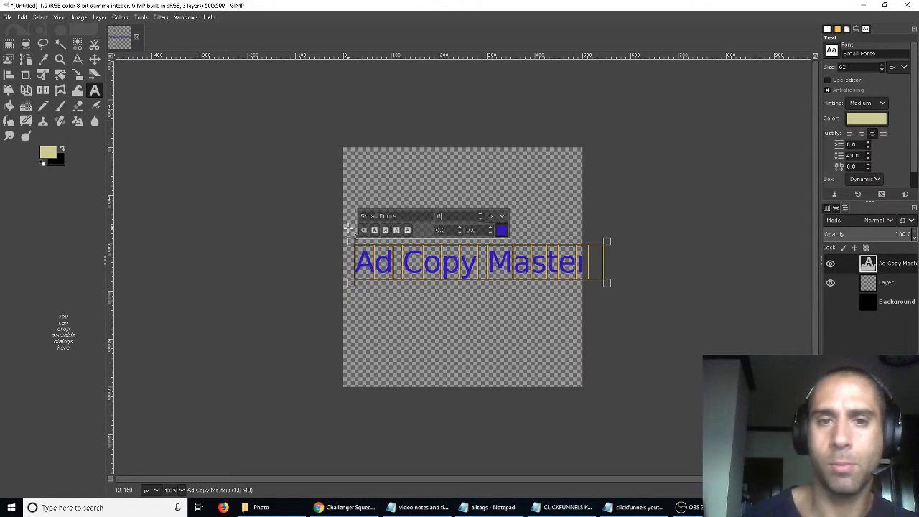
pyautogui.press('Return')
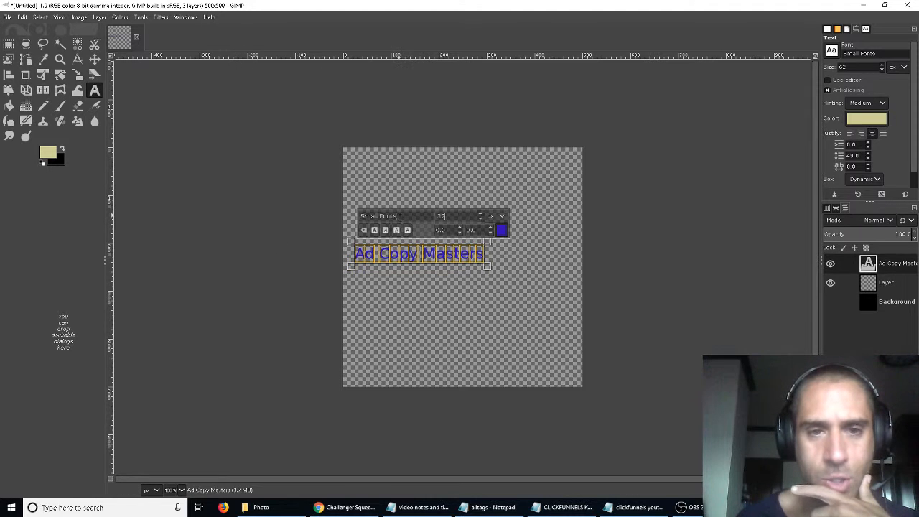
# - Change the text's font to Garamond and make it bold
pyautogui.moveTo(400, 216); pyautogui.dragTo(359, 215)
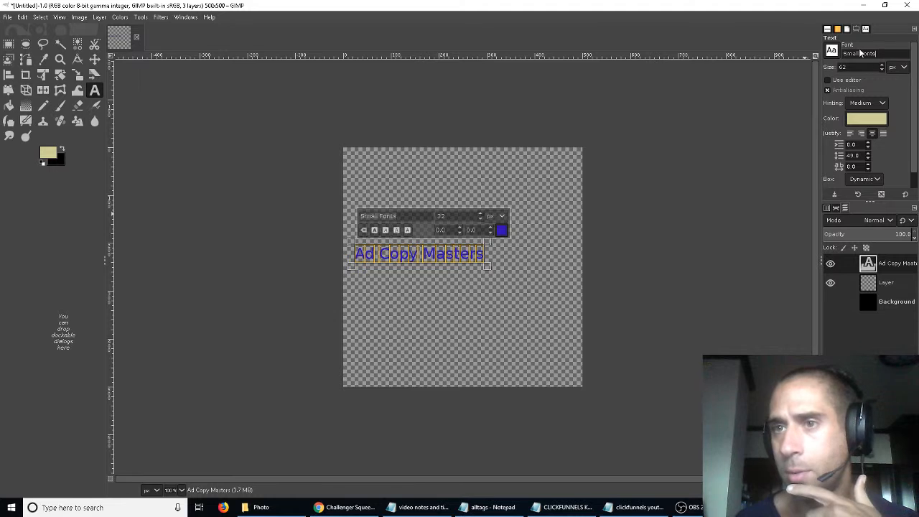
pyautogui.click(833, 50)
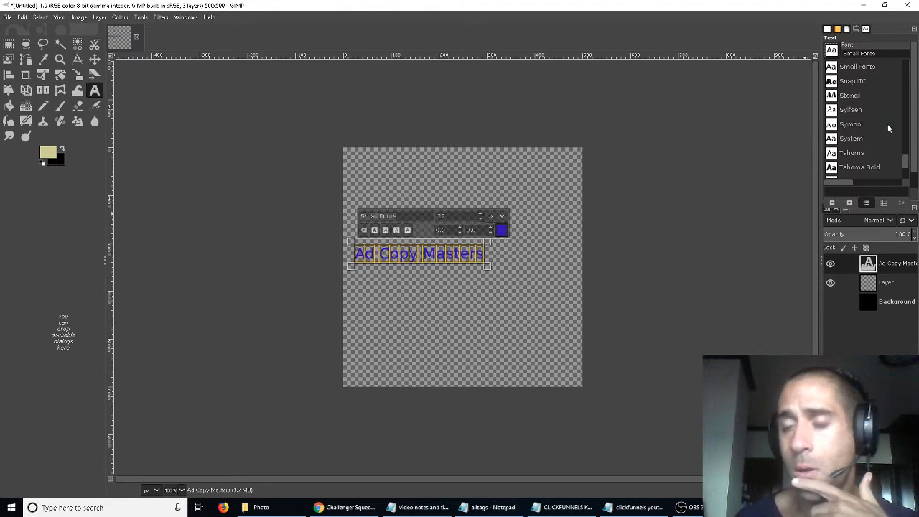
pyautogui.scroll(-5, 893, 141)
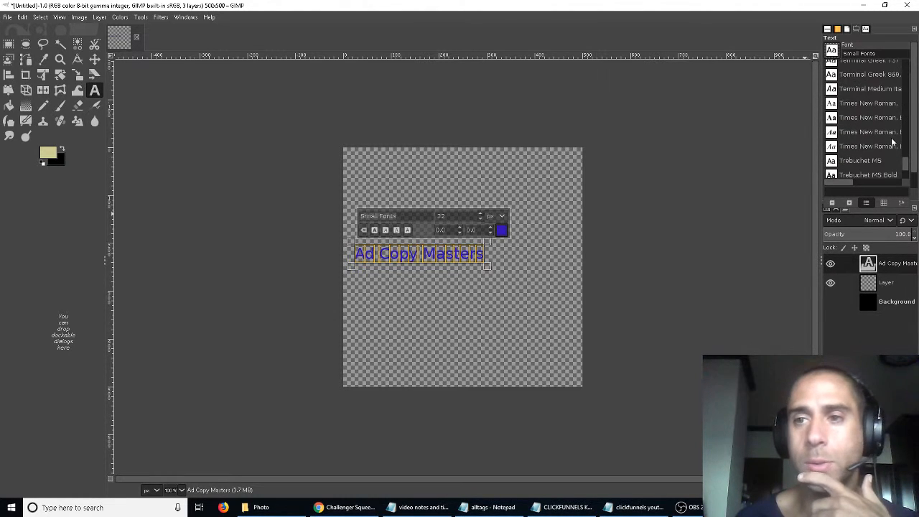
pyautogui.scroll(-3, 893, 141)
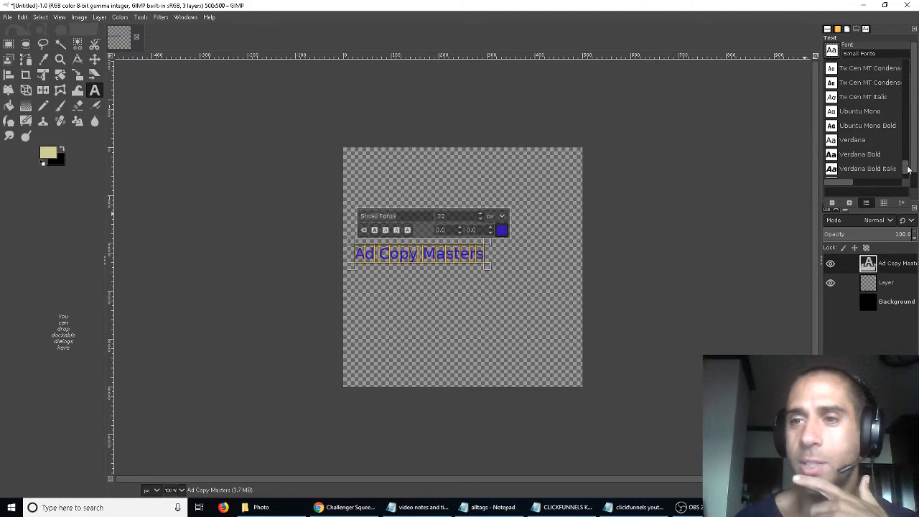
pyautogui.moveTo(909, 169); pyautogui.dragTo(897, 122)
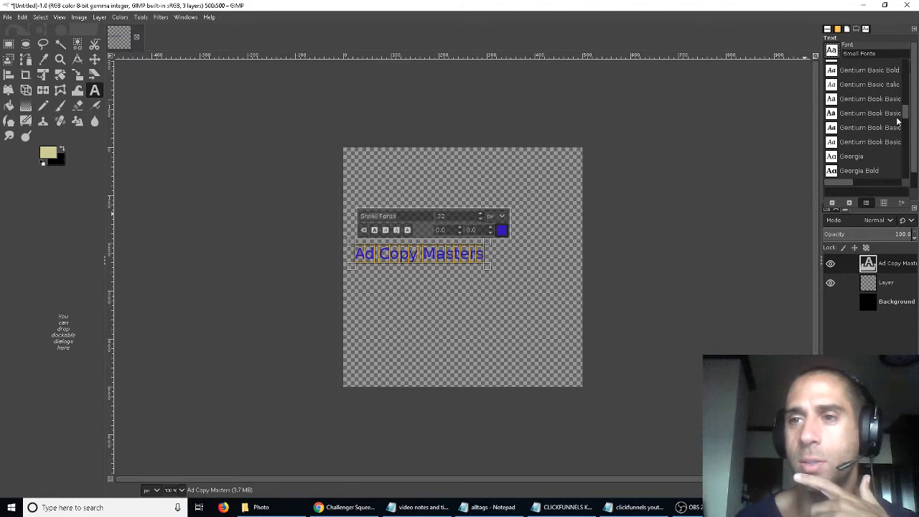
pyautogui.scroll(-2, 909, 117)
pyautogui.scroll(3, 902, 140)
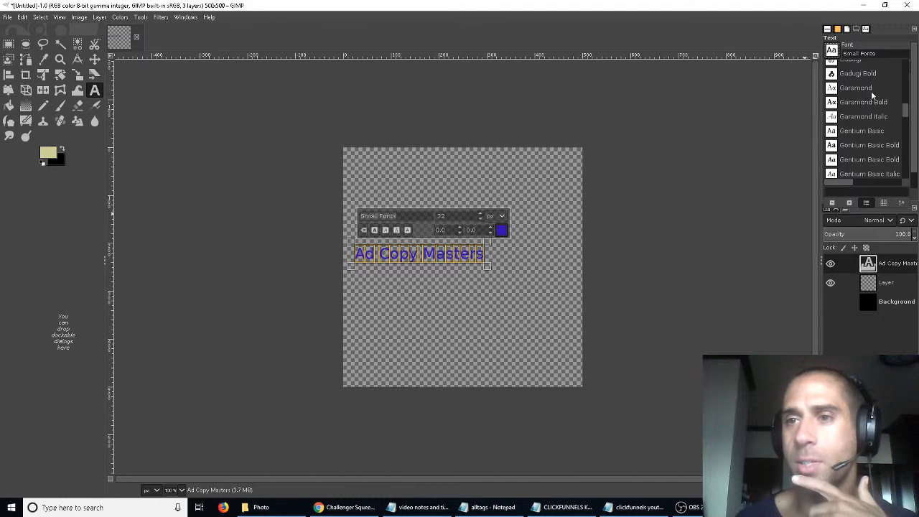
pyautogui.click(872, 89)
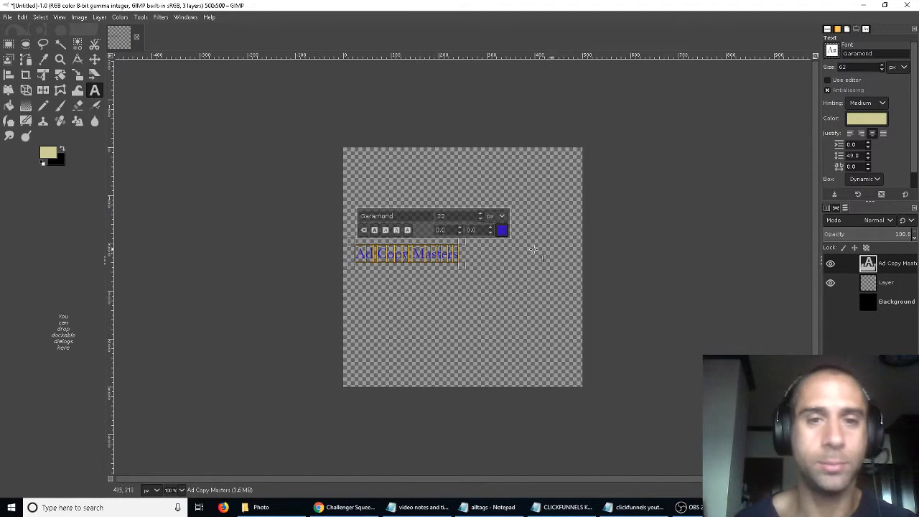
pyautogui.click(375, 229)
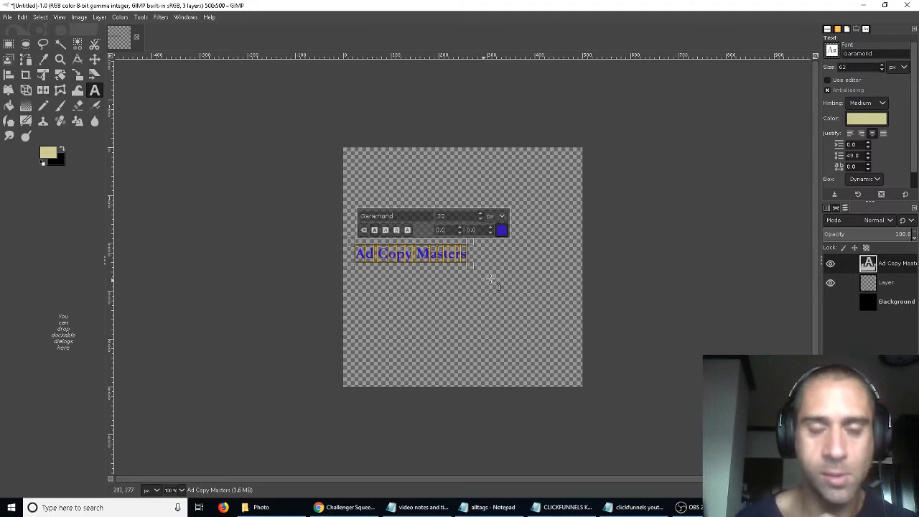
# - Move the text layer to the centre of the canvas
pyautogui.click(94, 59)
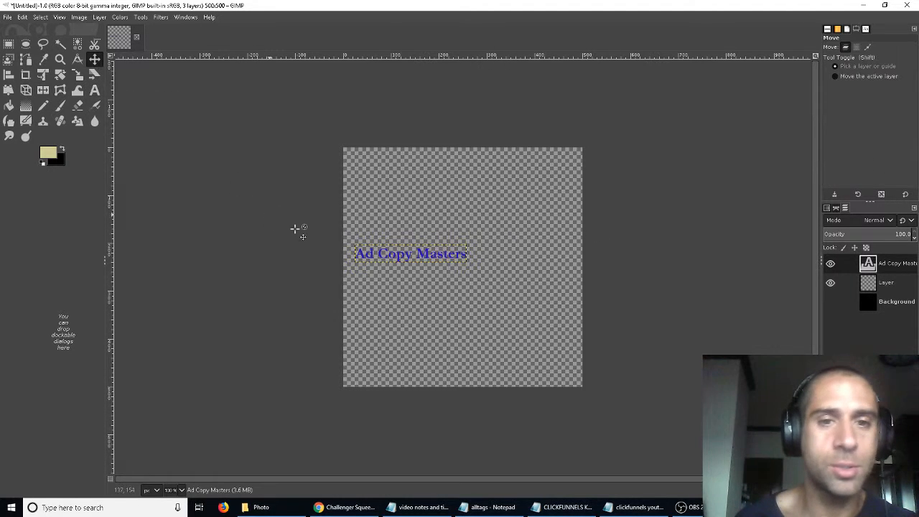
pyautogui.moveTo(407, 257); pyautogui.dragTo(457, 265)
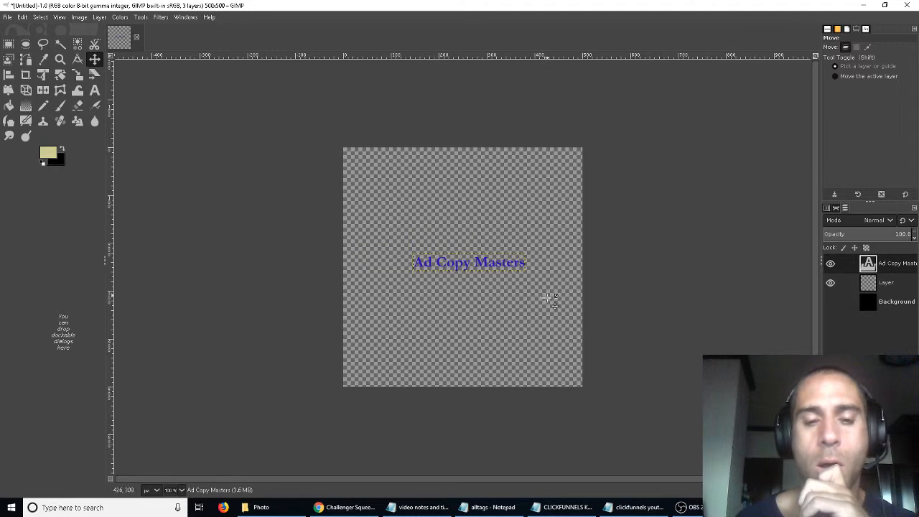
# - Insert a line break after "Ad" in the text
pyautogui.click(345, 508)
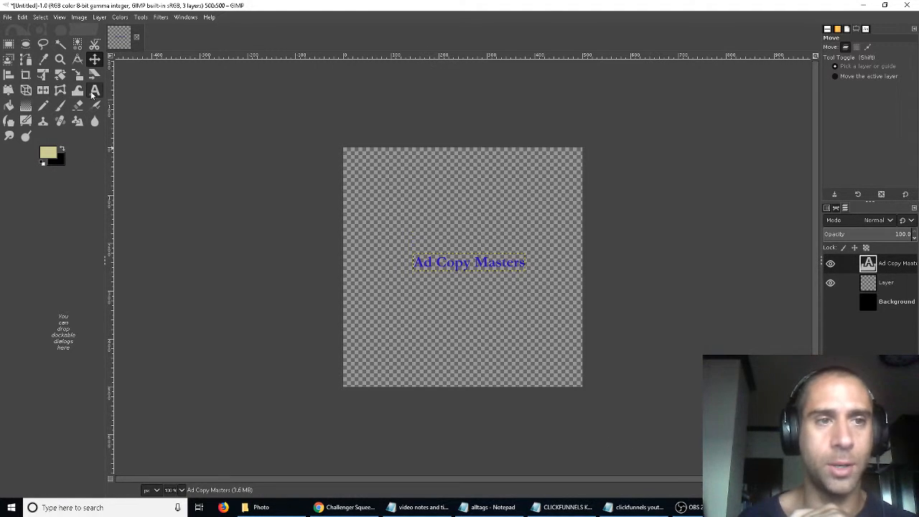
pyautogui.click(94, 90)
pyautogui.click(436, 264)
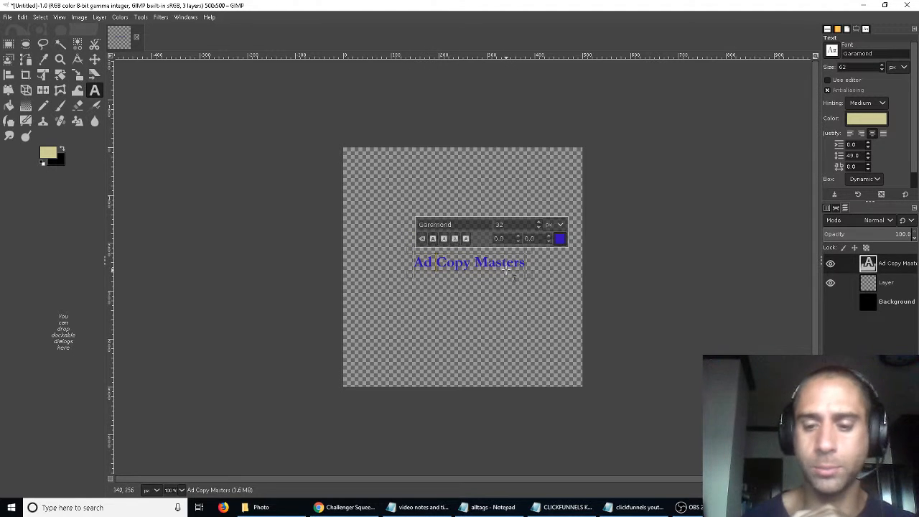
pyautogui.press('Return')
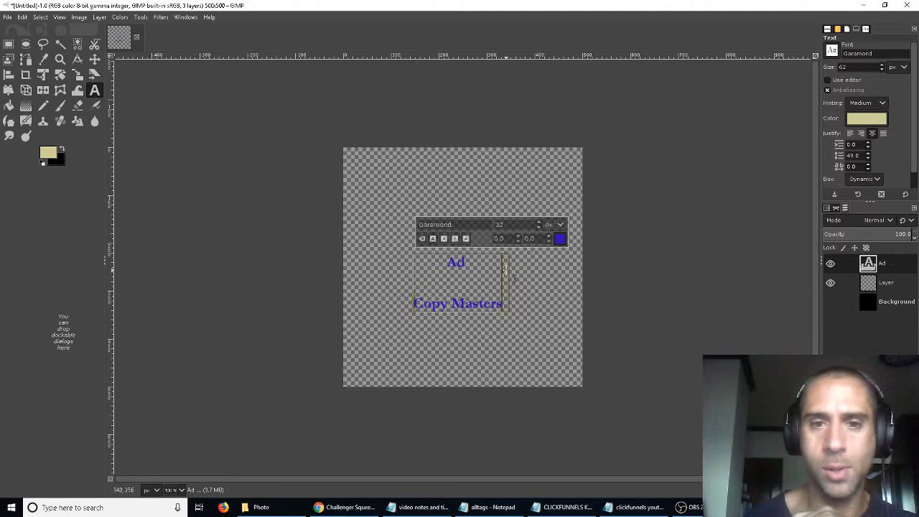
# - Reduce the text's line spacing to -4.0
pyautogui.rightClick(451, 293)
pyautogui.click(443, 289)
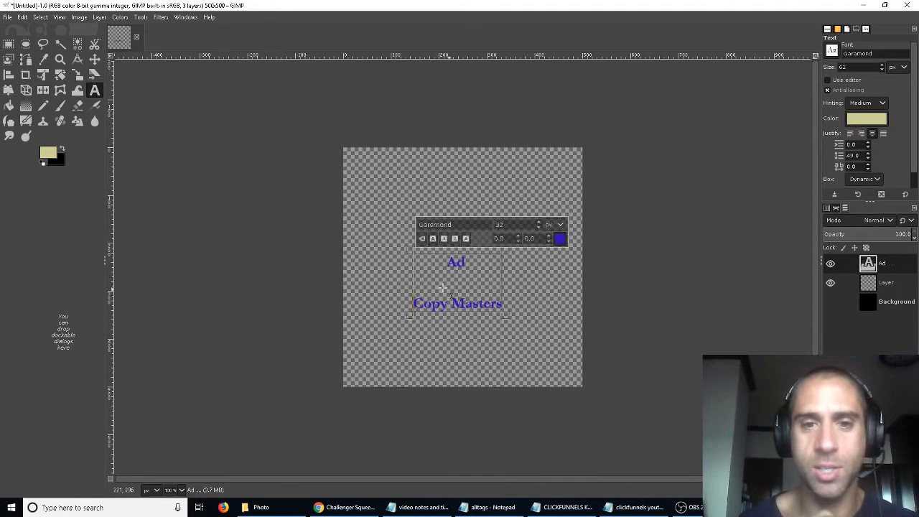
pyautogui.click(446, 279)
pyautogui.click(464, 290)
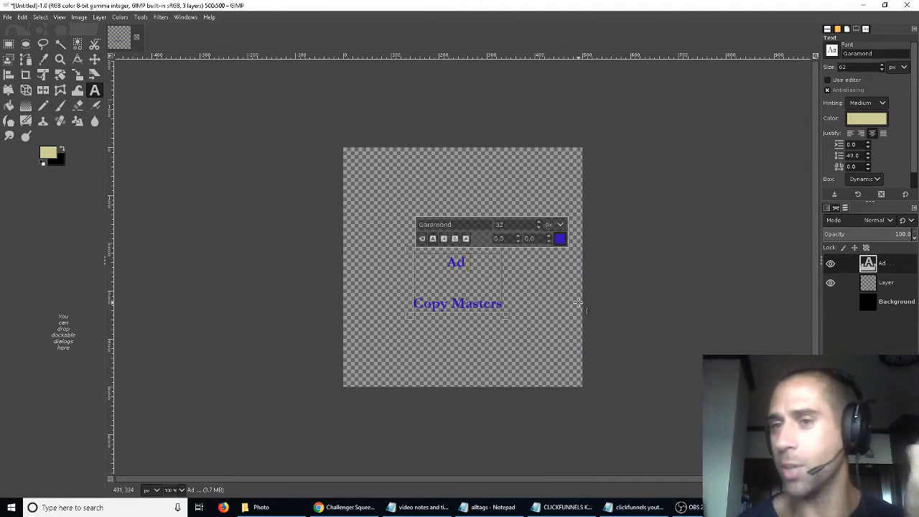
pyautogui.click(868, 158)
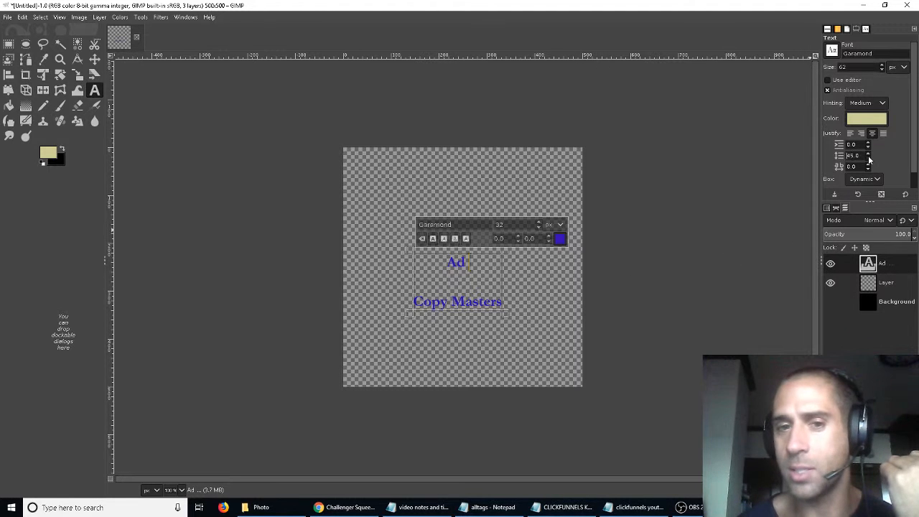
pyautogui.click(868, 158)
pyautogui.click(869, 158)
pyautogui.click(868, 158)
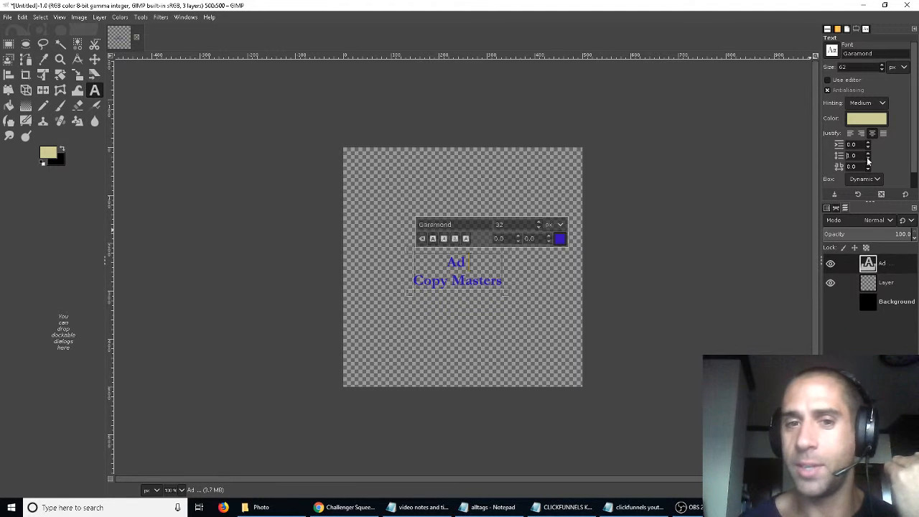
pyautogui.click(868, 158)
pyautogui.click(869, 158)
pyautogui.click(868, 158)
pyautogui.click(869, 158)
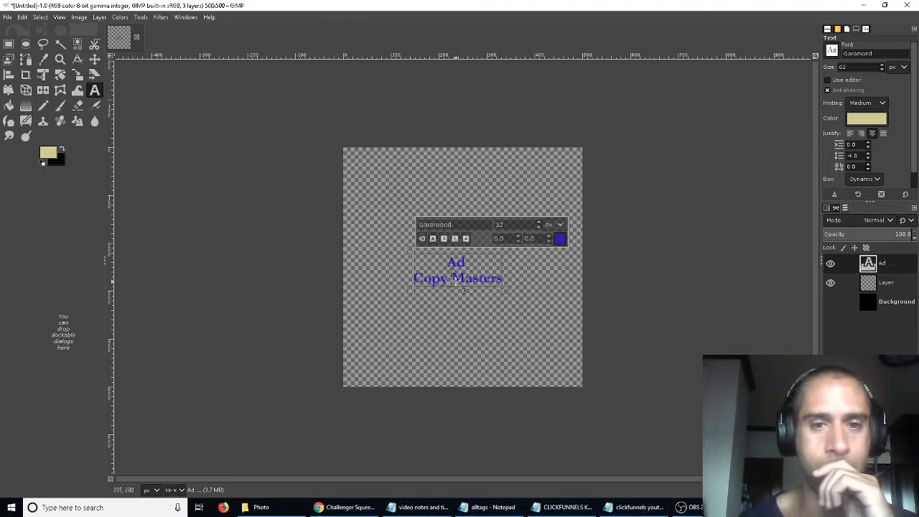
# - Break the text after "Copy" and delete the word "Masters" from this text layer
pyautogui.press('Return')
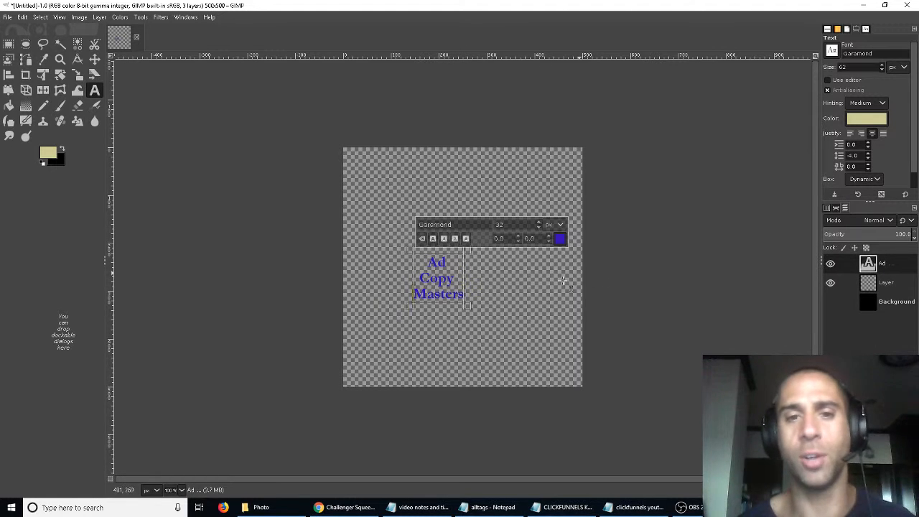
pyautogui.moveTo(414, 293); pyautogui.dragTo(466, 300)
pyautogui.press('BackSpace')
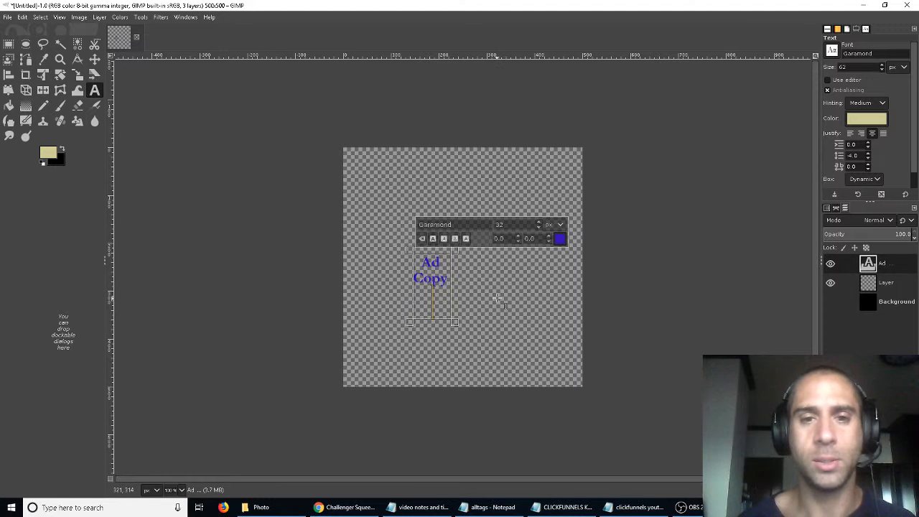
pyautogui.press('BackSpace')
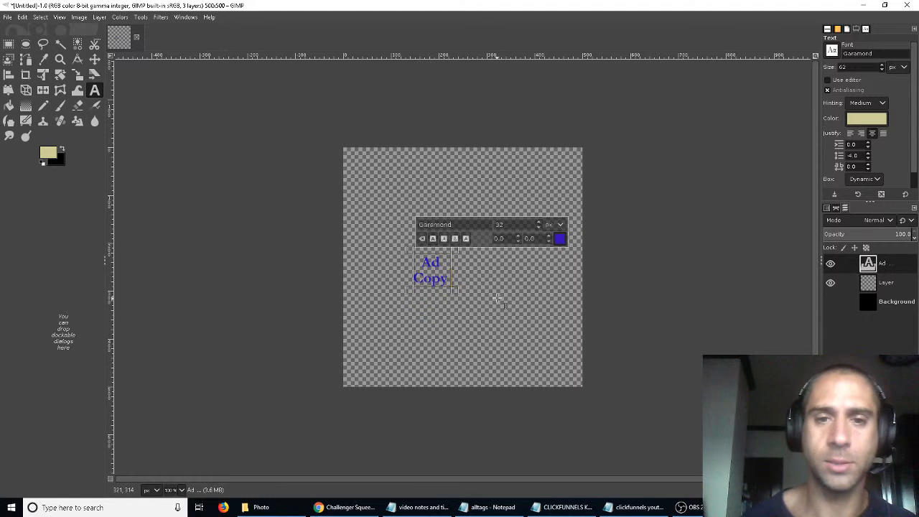
# - Create a new text layer reading Masters to the right of "Copy"
pyautogui.click(467, 268)
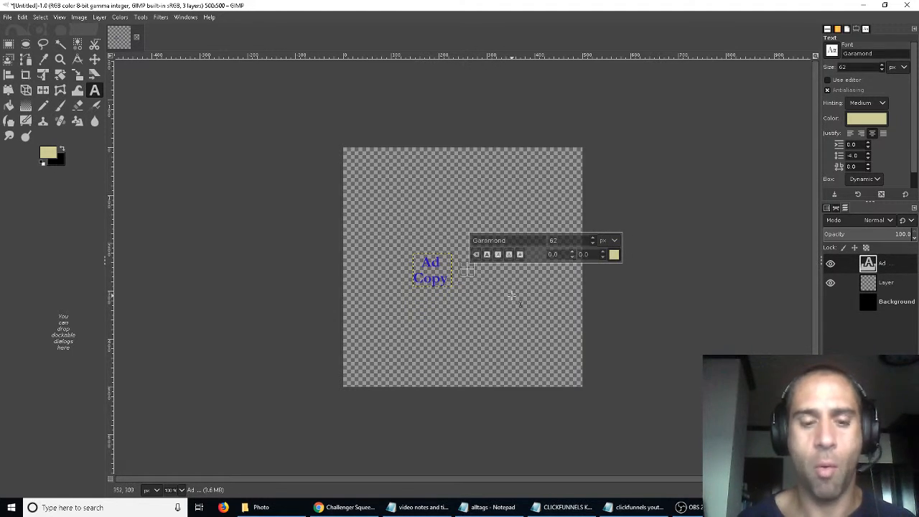
pyautogui.write('Masters')
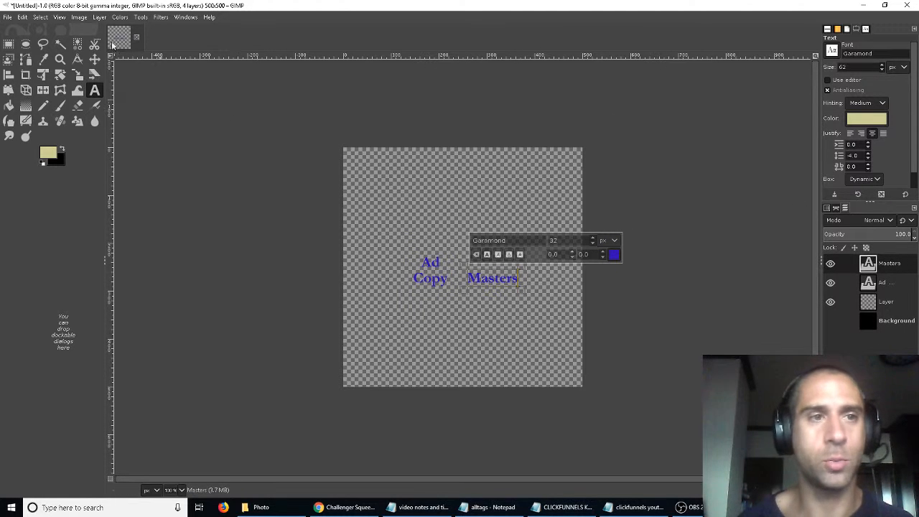
# - Move the Masters text layer up so it sits between the two lines beside "Ad" and "Copy"
pyautogui.click(94, 59)
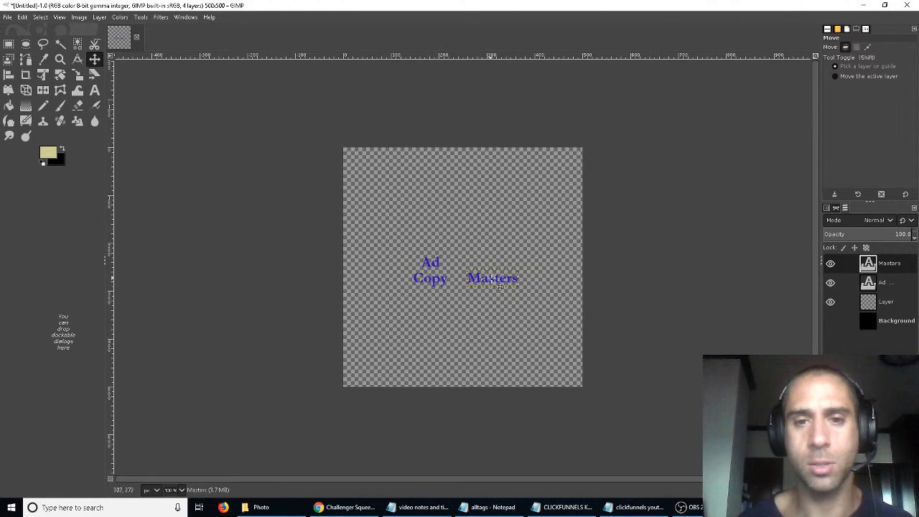
pyautogui.moveTo(500, 287); pyautogui.dragTo(479, 272)
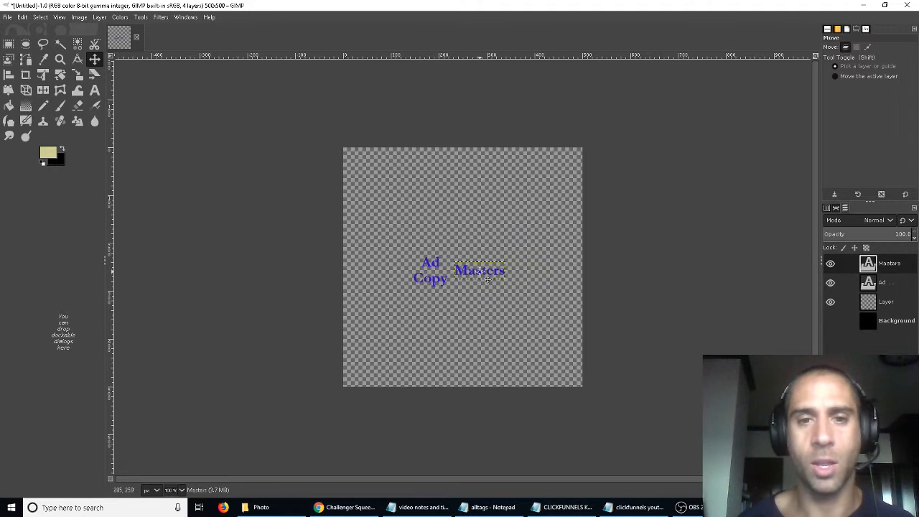
# - Set the Masters text size to 50 px
pyautogui.click(480, 272)
pyautogui.hotkey('ctrl', 'a')
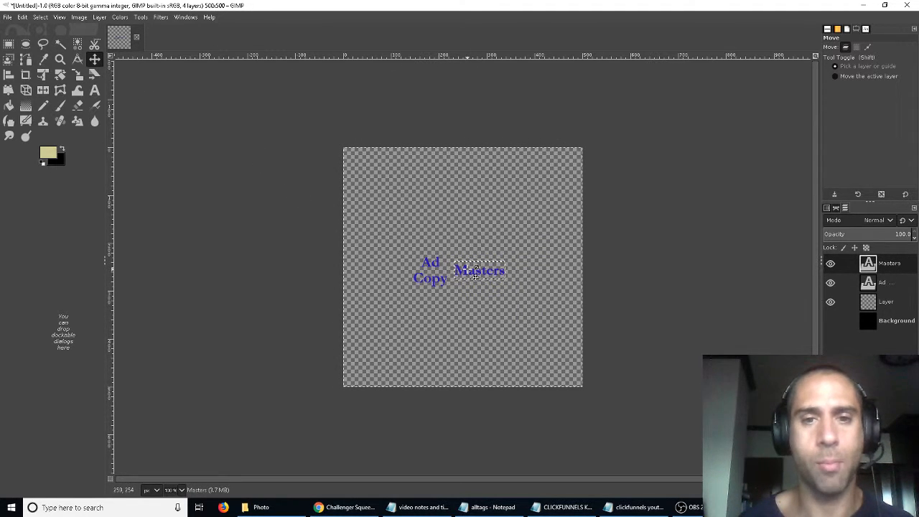
pyautogui.click(95, 90)
pyautogui.click(471, 269)
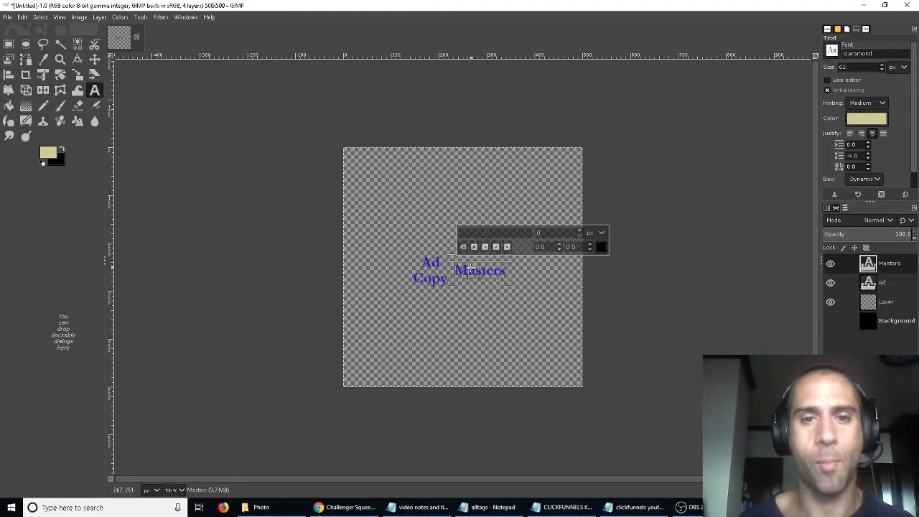
pyautogui.doubleClick(471, 268)
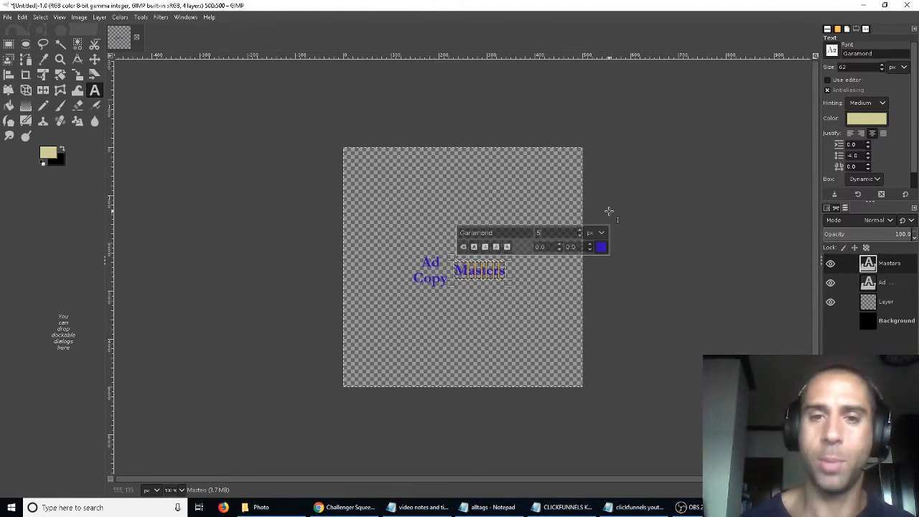
pyautogui.press('Return')
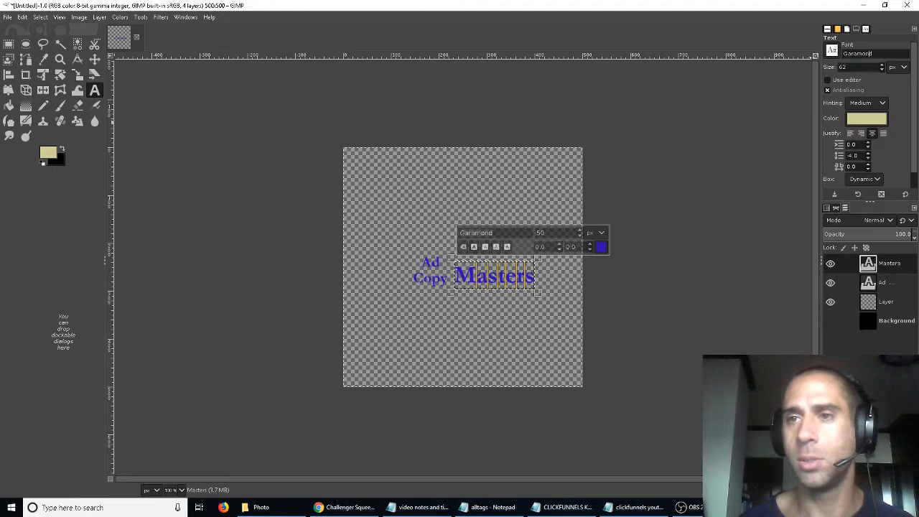
# - Change the Masters text font to Harlow Solid Italic
pyautogui.click(837, 51)
pyautogui.scroll(-3, 887, 153)
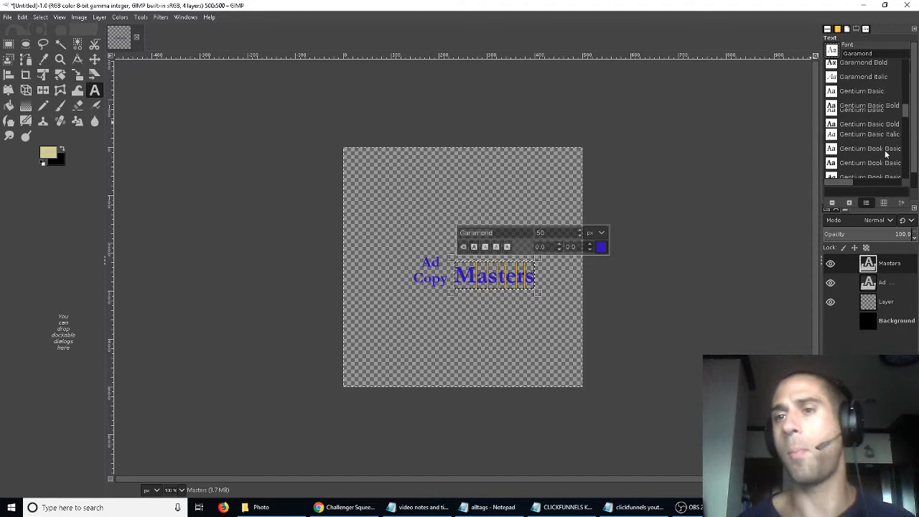
pyautogui.scroll(-2, 886, 150)
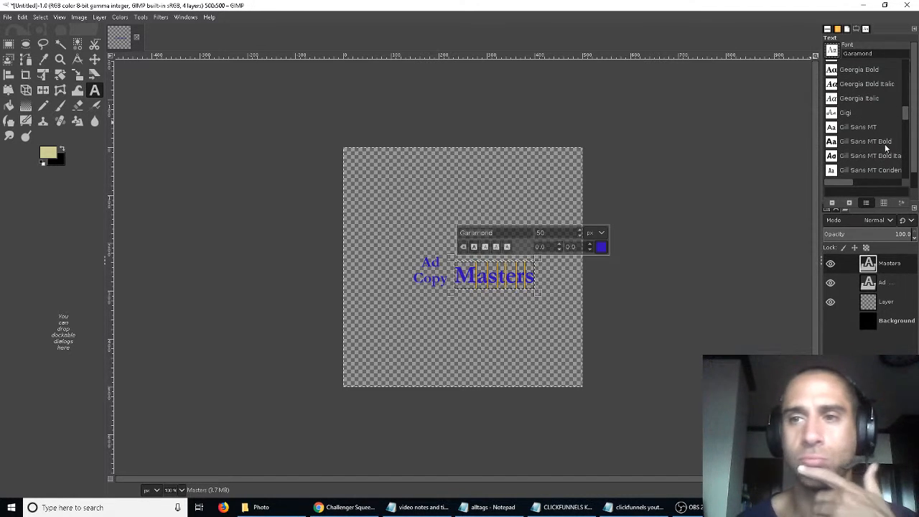
pyautogui.scroll(-4, 888, 147)
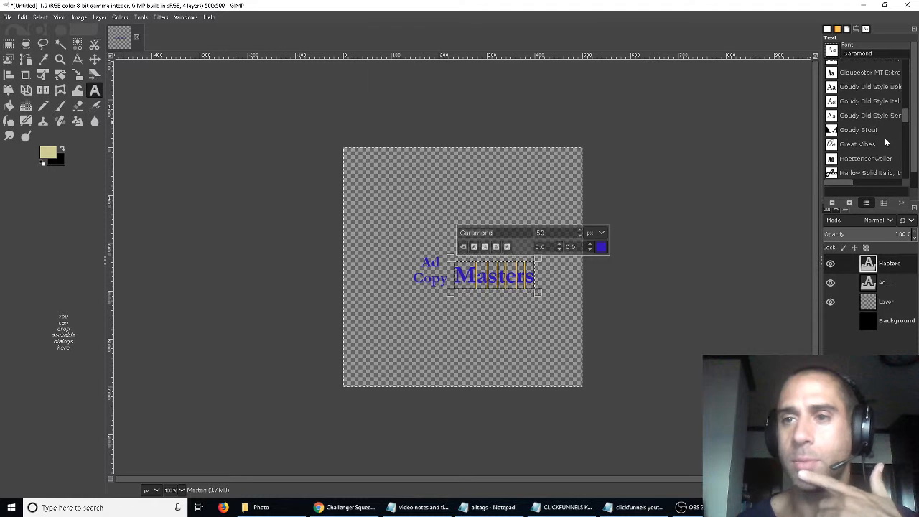
pyautogui.scroll(-4, 885, 143)
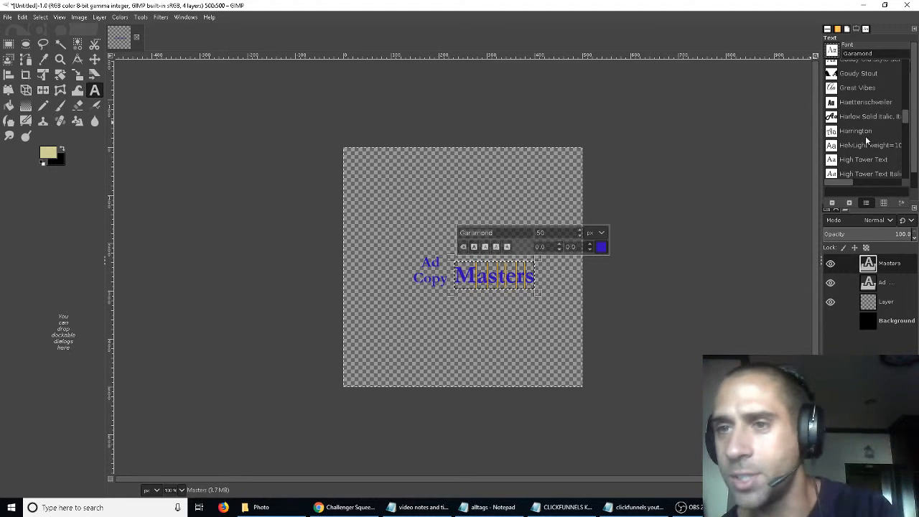
pyautogui.click(859, 116)
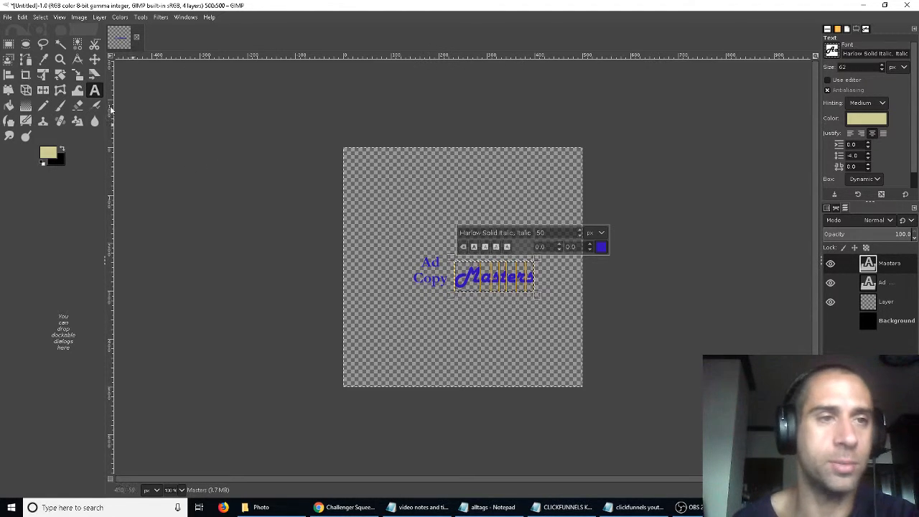
# - Move the Masters text layer up beside the Ad and Copy lines
pyautogui.click(94, 59)
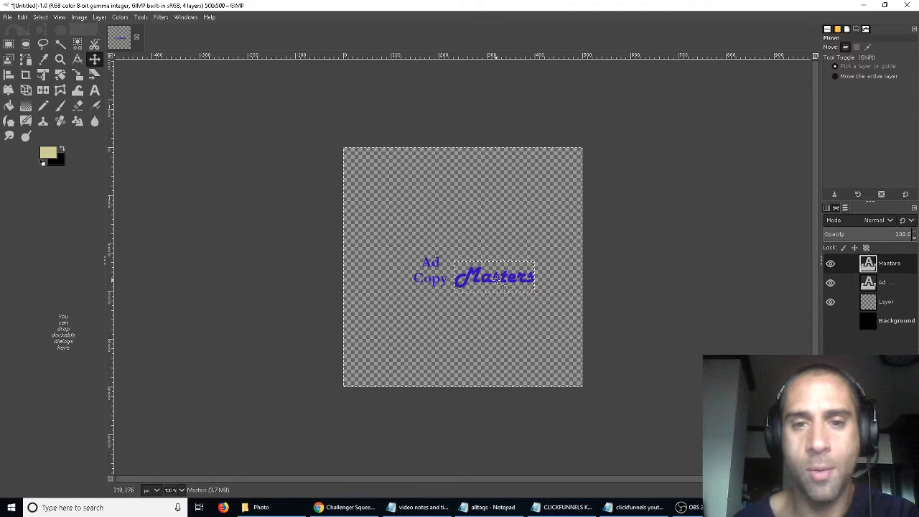
pyautogui.moveTo(495, 279); pyautogui.dragTo(505, 279)
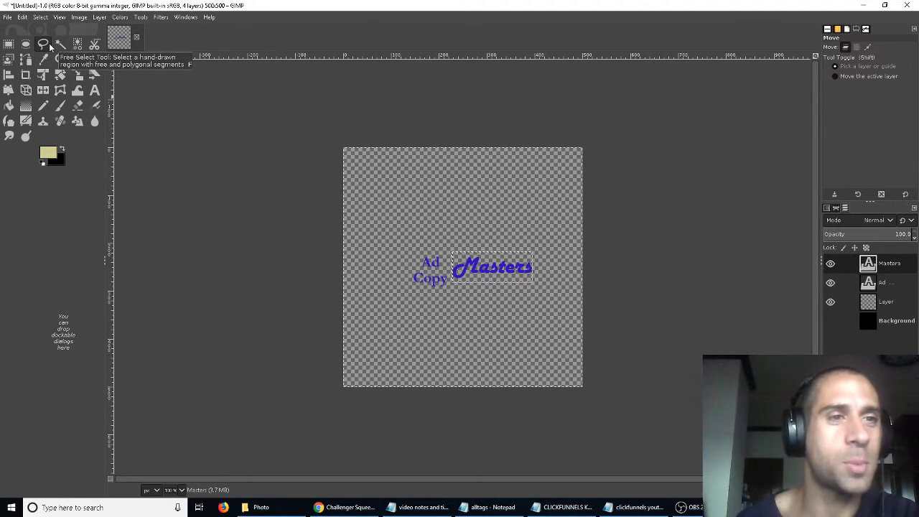
pyautogui.click(10, 44)
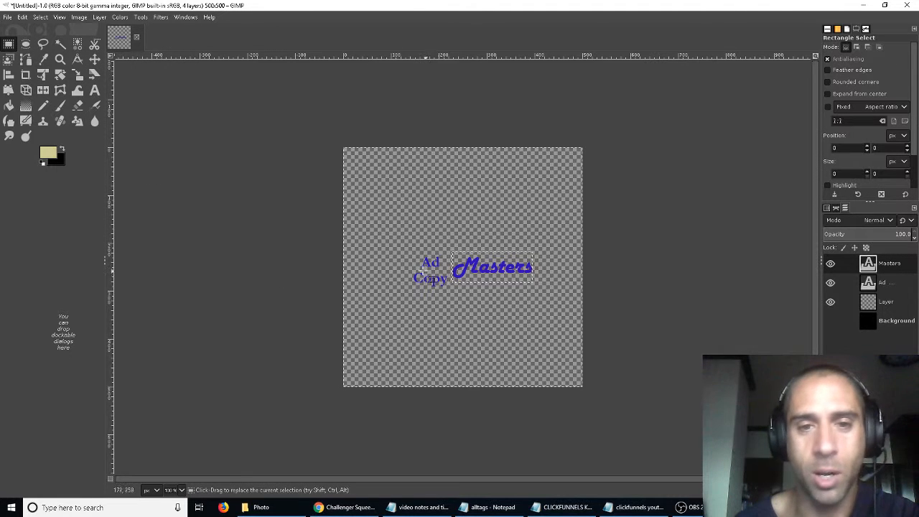
pyautogui.moveTo(410, 270); pyautogui.dragTo(457, 289)
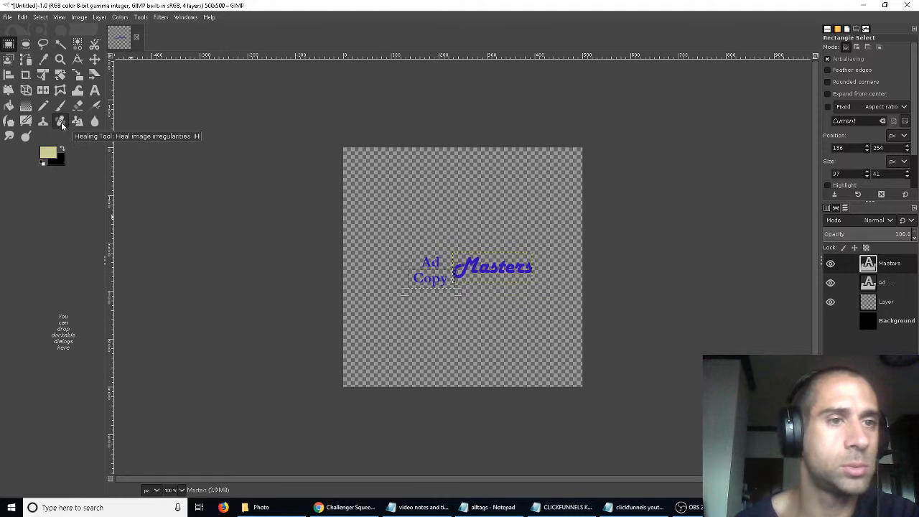
pyautogui.click(467, 313)
# - Nudge the Masters text layer slightly up and to the left
pyautogui.click(94, 61)
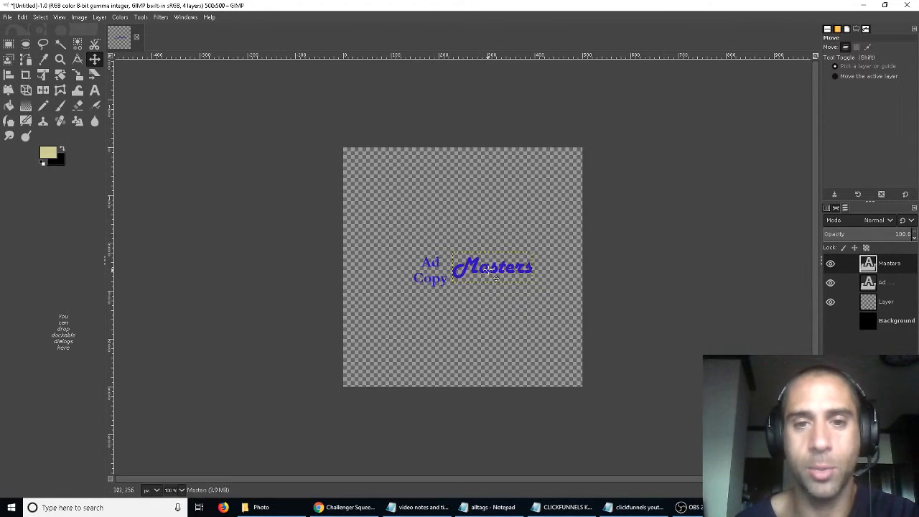
pyautogui.moveTo(495, 277); pyautogui.dragTo(488, 272)
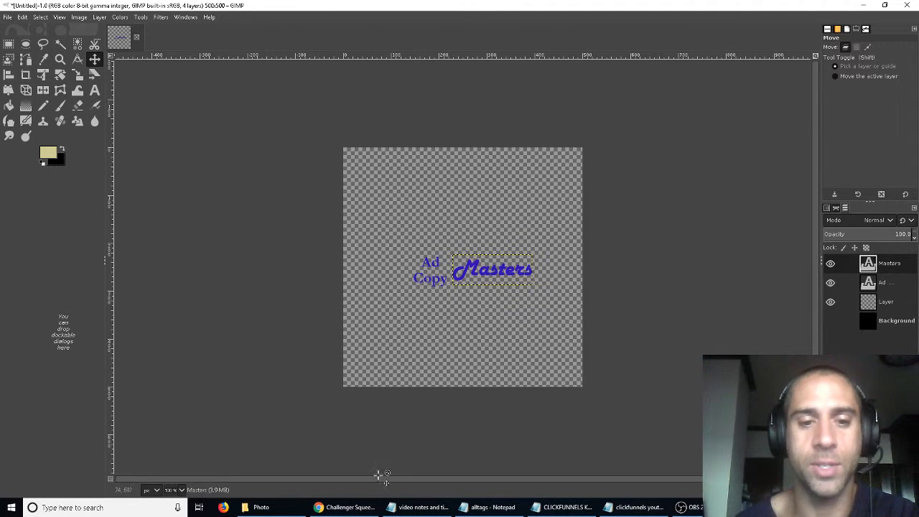
# - Switch to the browser to view the opt-in page's logo, then return to GIMP
pyautogui.moveTo(360, 507)
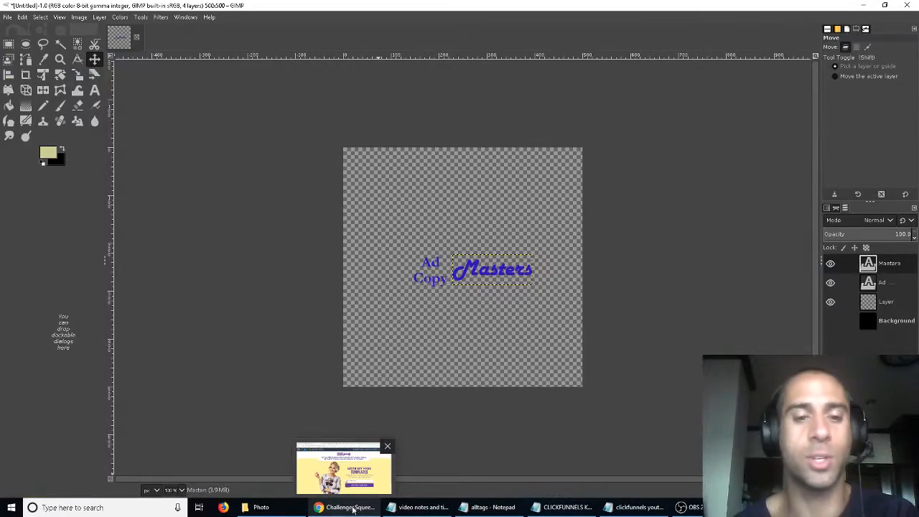
pyautogui.click(351, 507)
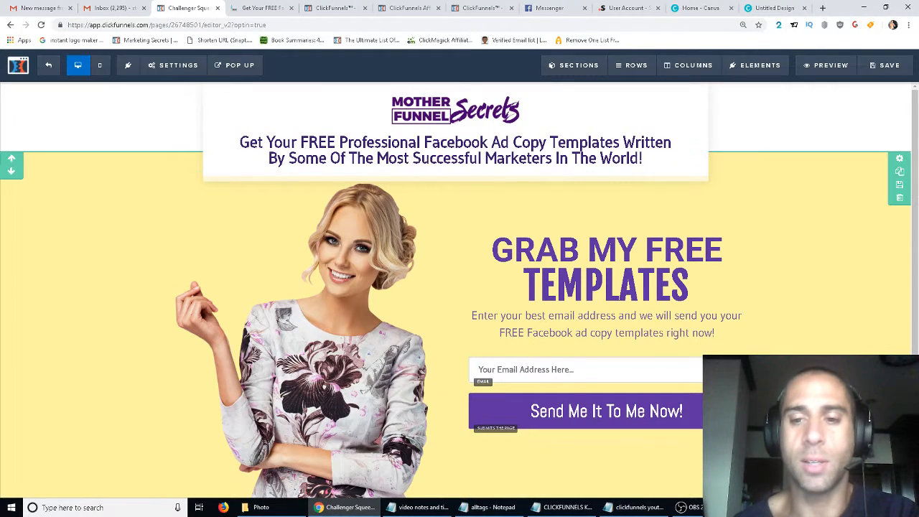
pyautogui.click(707, 507)
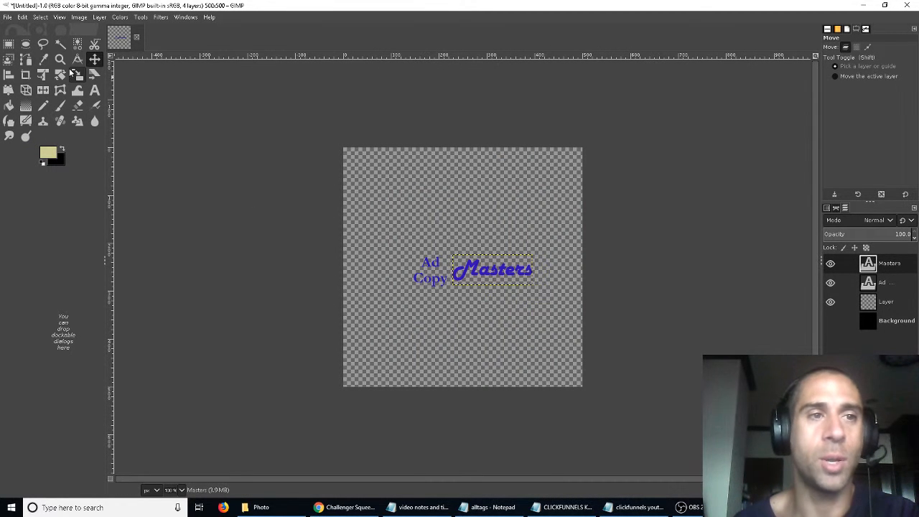
# - Retype the Ad Copy text layer's words in capitals as AD and COPY, with AD at 32 px
pyautogui.click(94, 90)
pyautogui.click(424, 274)
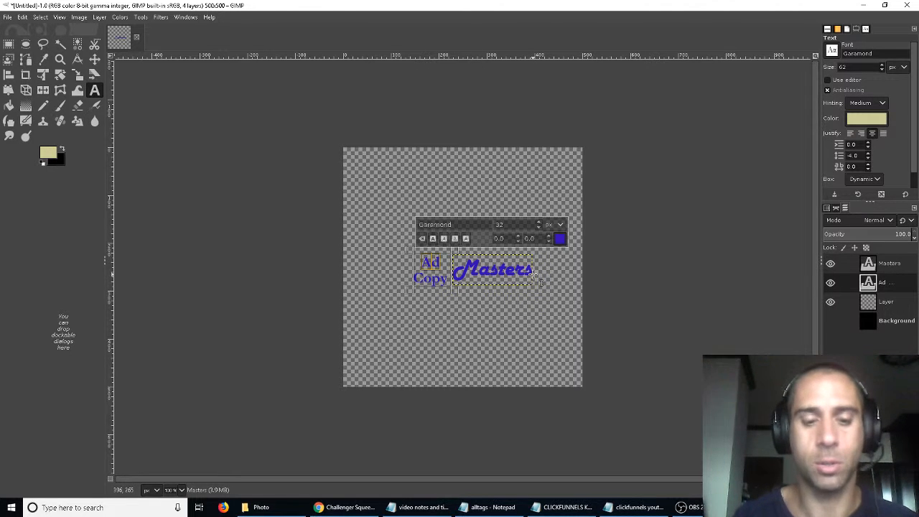
pyautogui.write('AD')
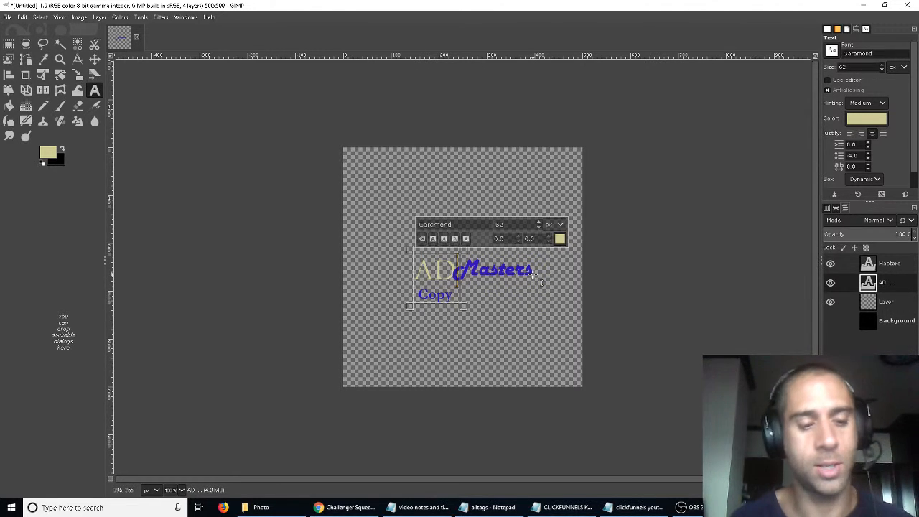
pyautogui.hotkey('ctrl', 'z')
pyautogui.moveTo(446, 262); pyautogui.dragTo(421, 262)
pyautogui.write('AD')
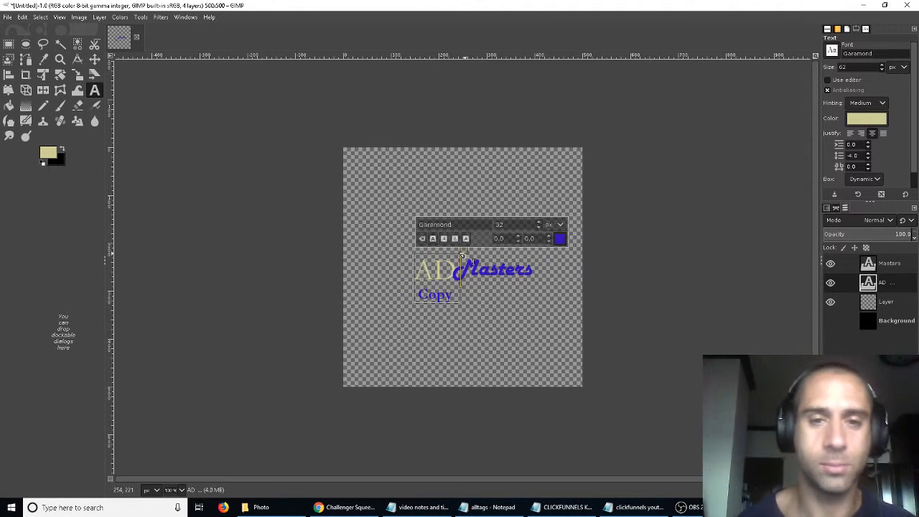
pyautogui.doubleClick(440, 296)
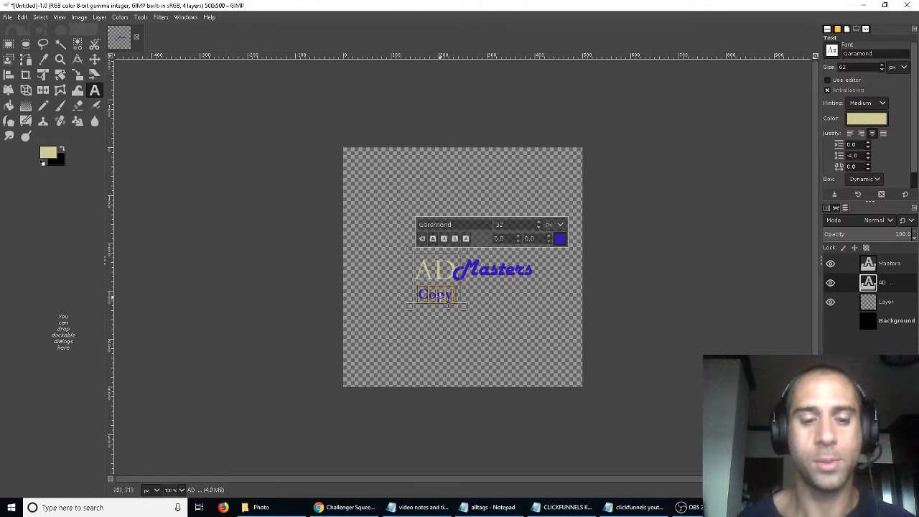
pyautogui.write('COPY')
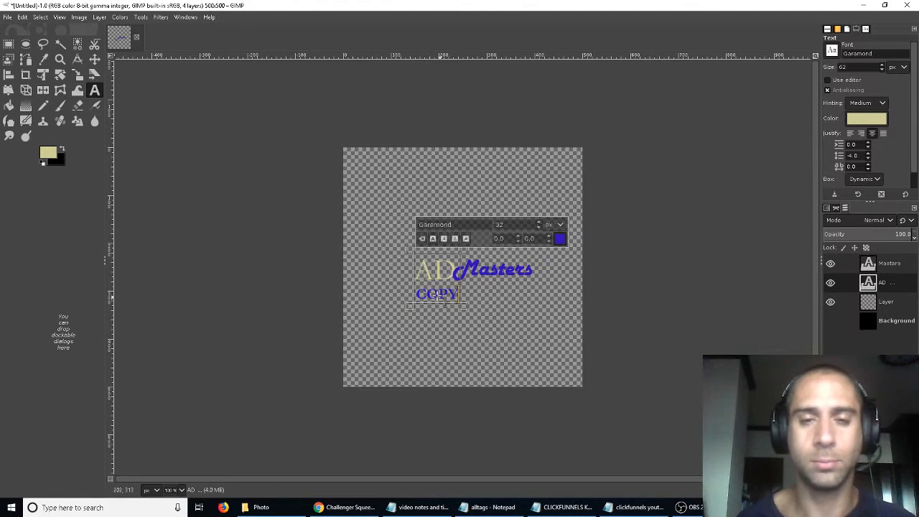
pyautogui.doubleClick(436, 268)
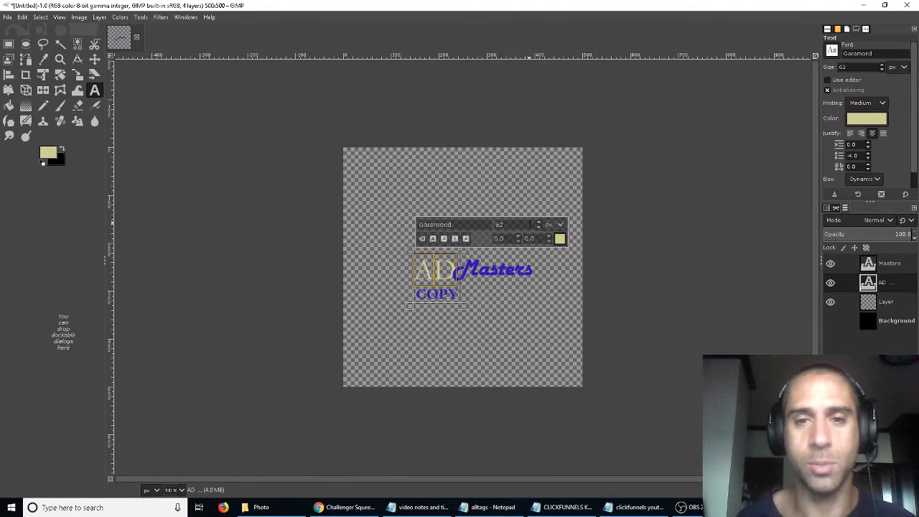
pyautogui.click(538, 227)
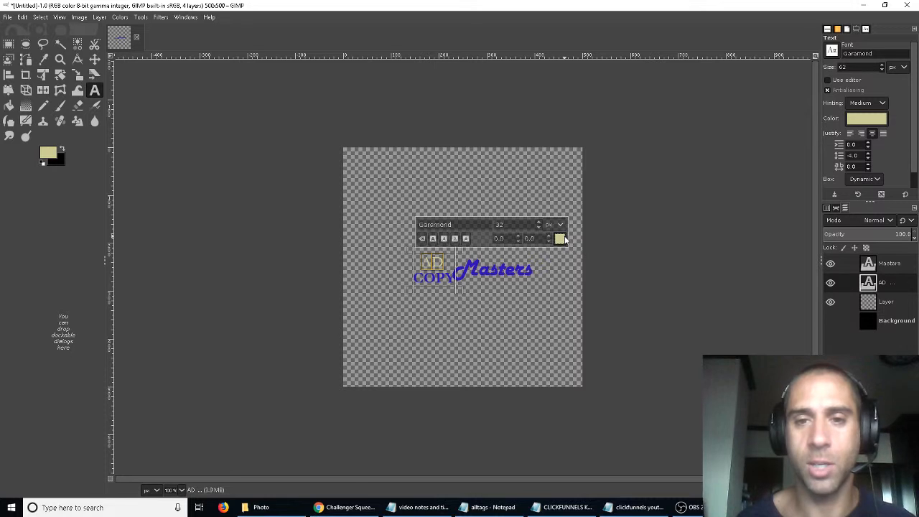
pyautogui.click(563, 239)
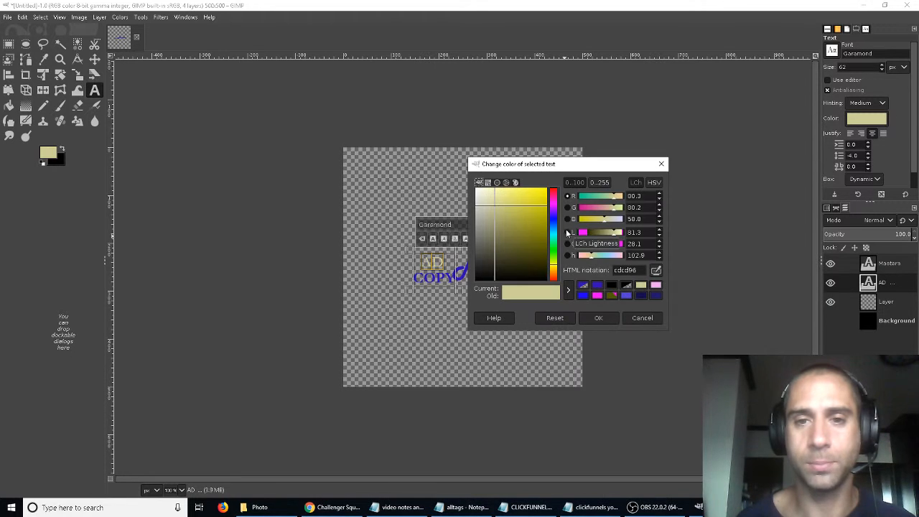
pyautogui.click(434, 287)
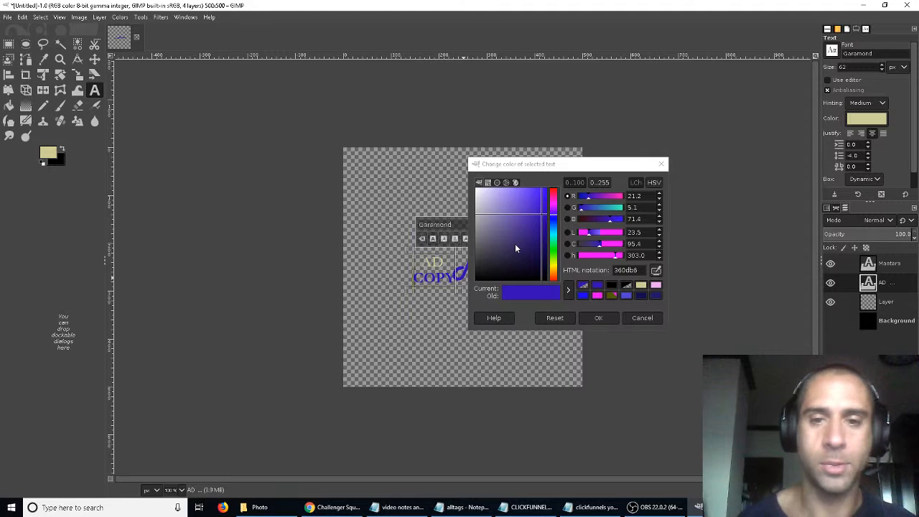
pyautogui.click(649, 318)
pyautogui.press('Delete')
pyautogui.press('Delete')
pyautogui.press('Delete')
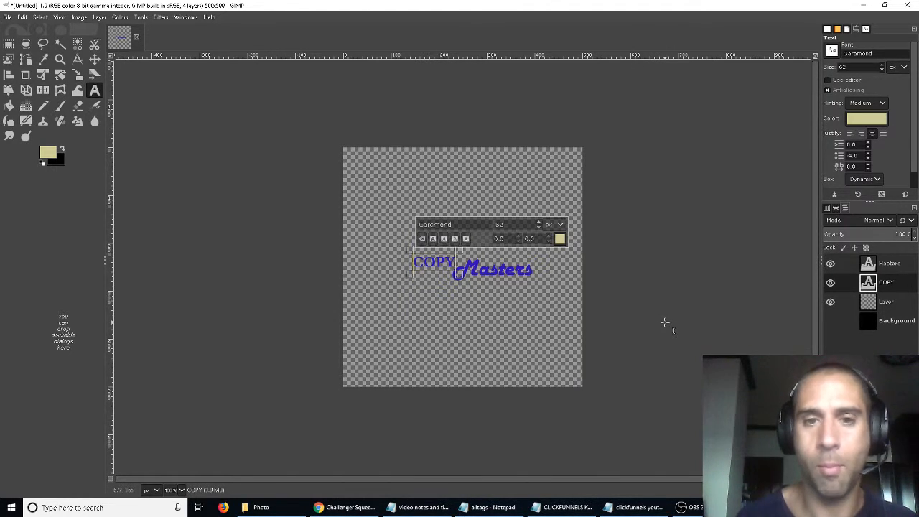
pyautogui.press('Delete')
pyautogui.write('aD')
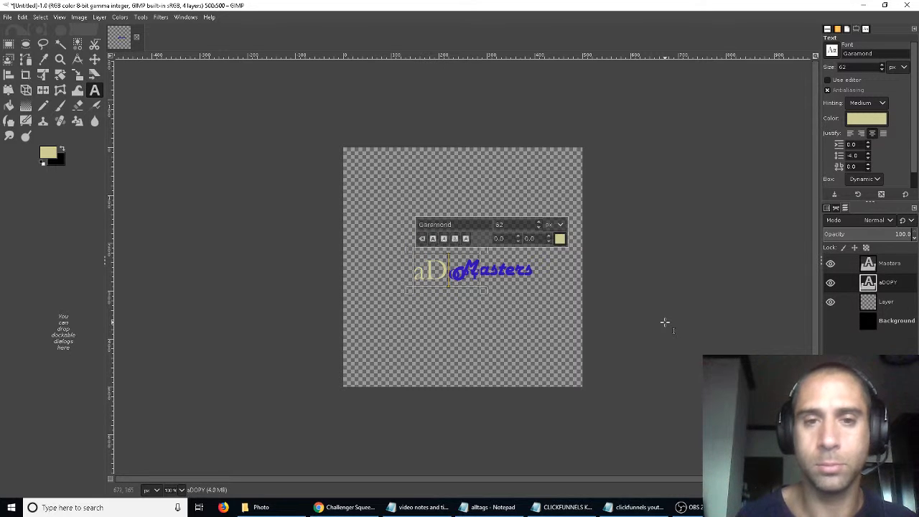
pyautogui.hotkey('ctrl', 'z')
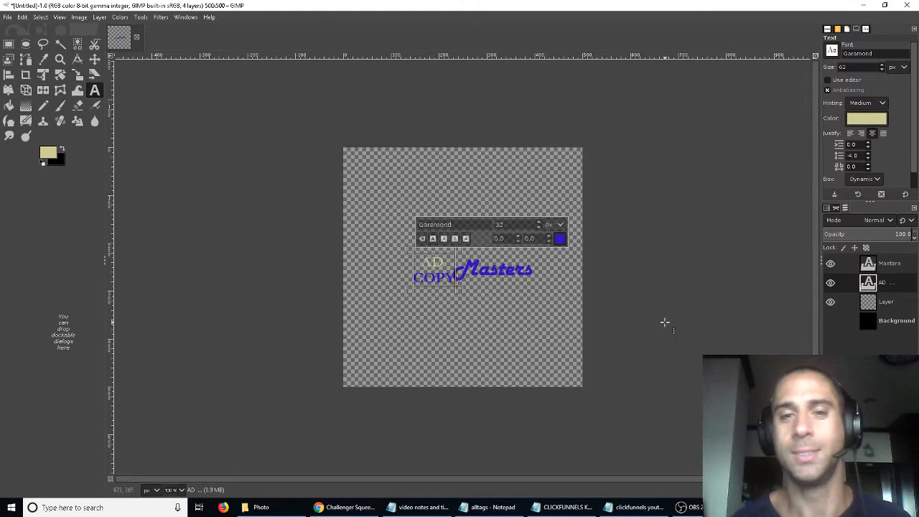
# - Colour the AD text with the same blue, 360db8, used for COPY and Masters
pyautogui.click(560, 239)
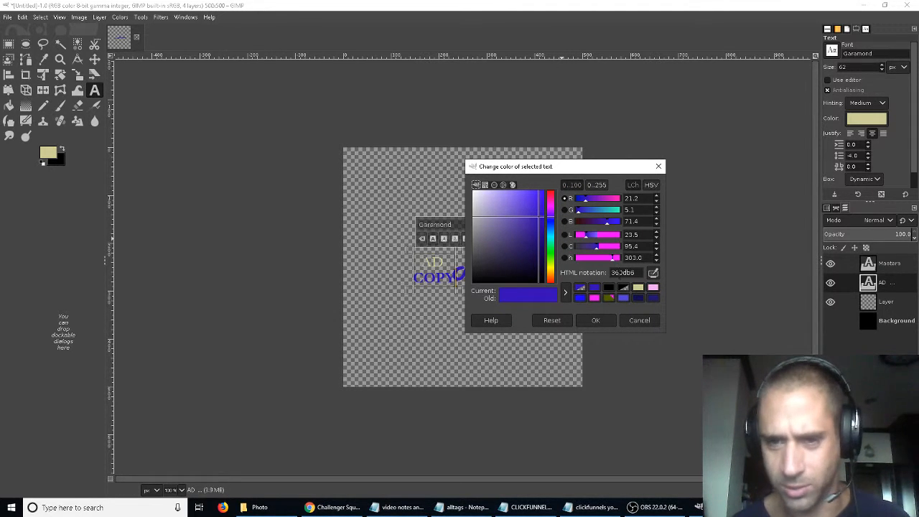
pyautogui.doubleClick(621, 273)
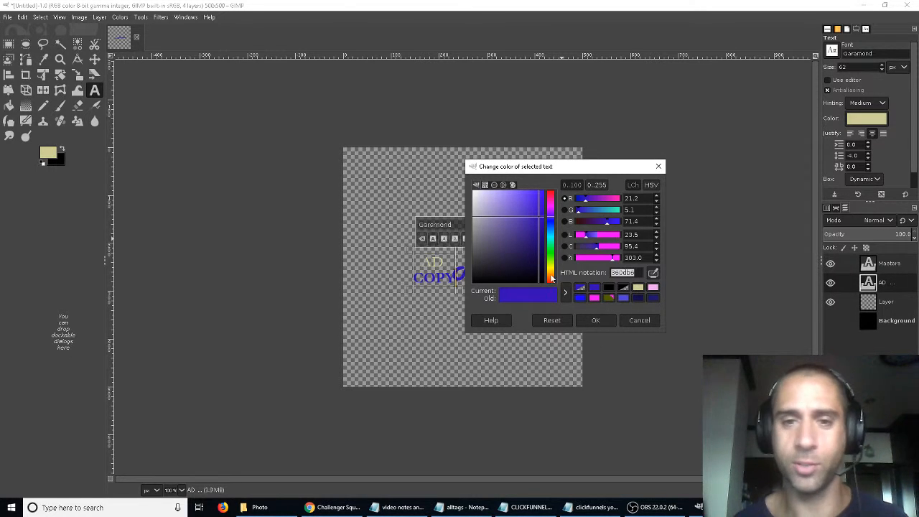
pyautogui.click(603, 316)
pyautogui.doubleClick(436, 263)
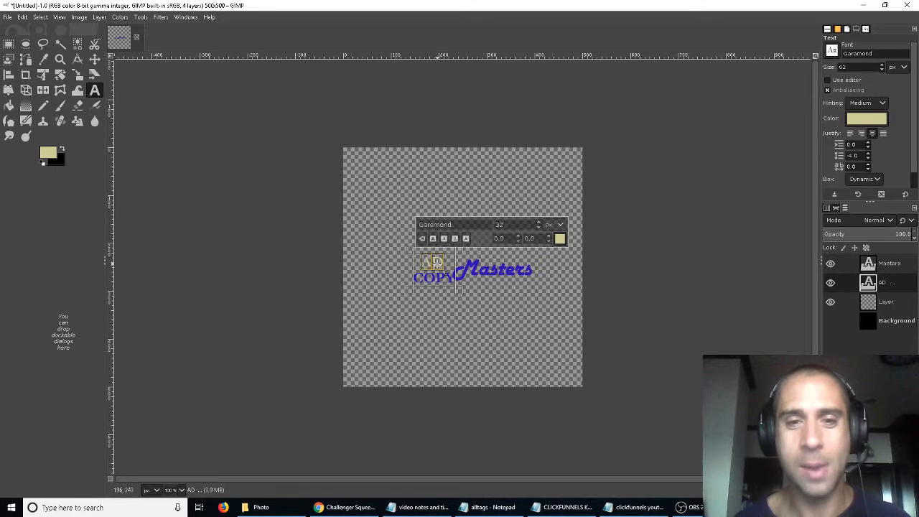
pyautogui.click(559, 240)
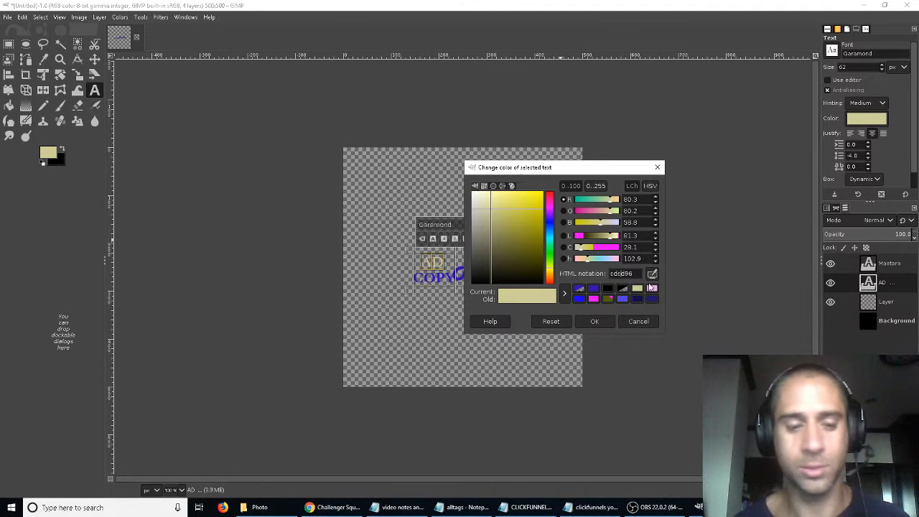
pyautogui.hotkey('ctrl', 'a')
pyautogui.click(596, 320)
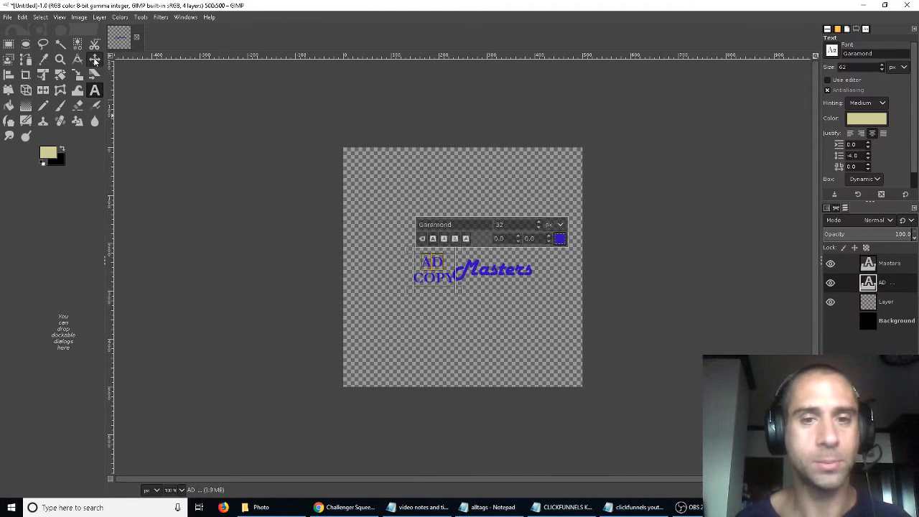
# - Shift the Masters text layer slightly and set its font size to 64 px
pyautogui.click(95, 60)
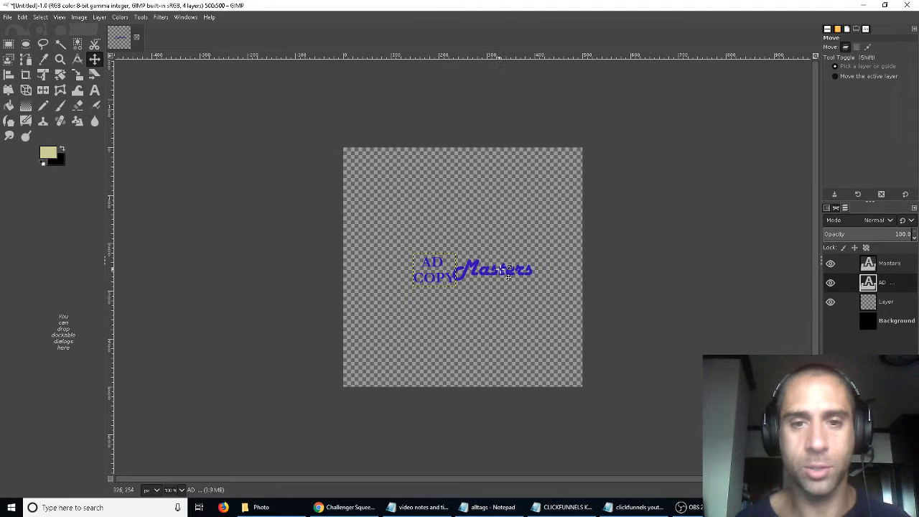
pyautogui.moveTo(508, 276); pyautogui.dragTo(499, 270)
pyautogui.hotkey('ctrl', 'a')
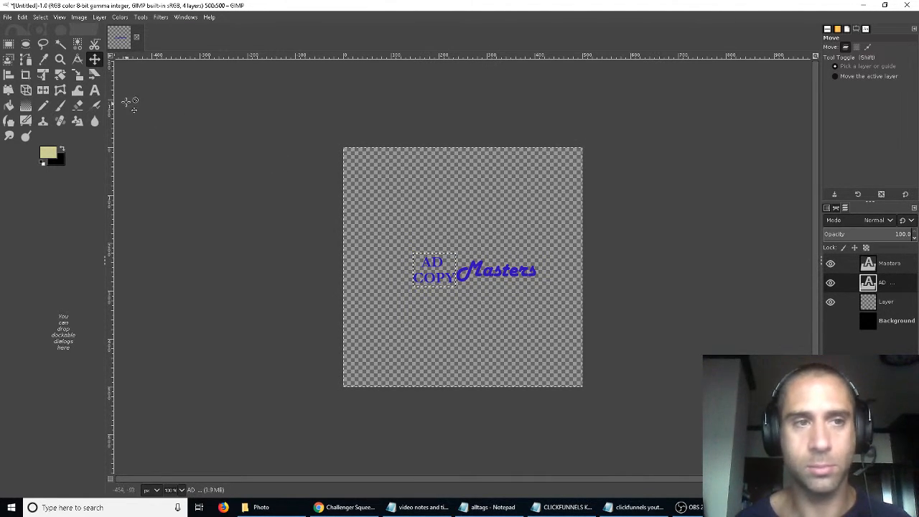
pyautogui.press('t')
pyautogui.click(496, 272)
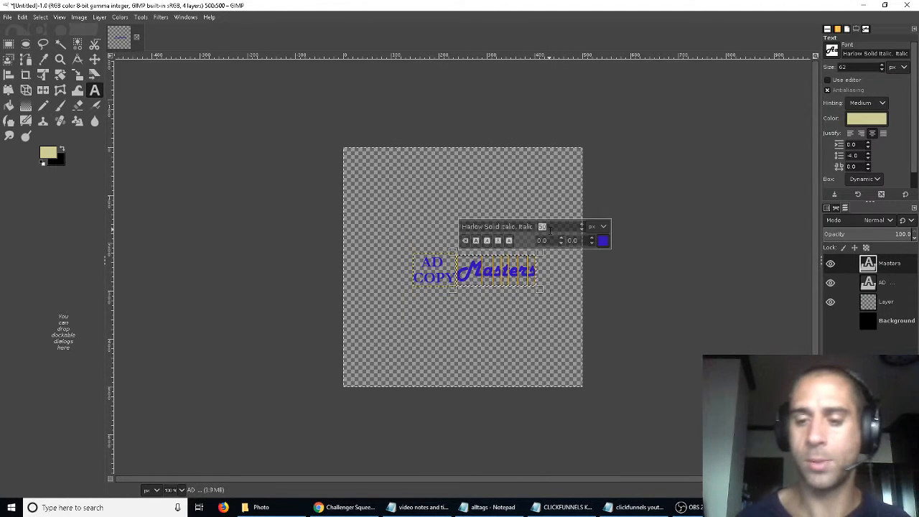
pyautogui.write('4')
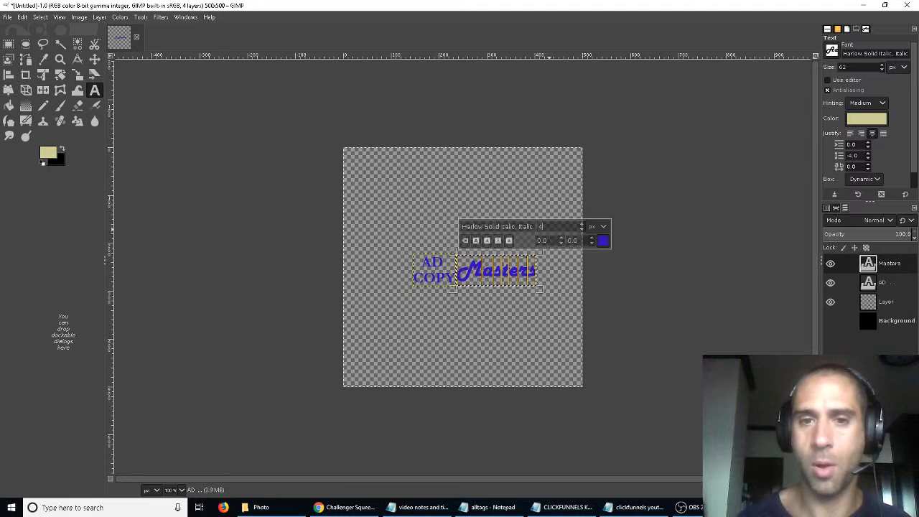
pyautogui.press('BackSpace')
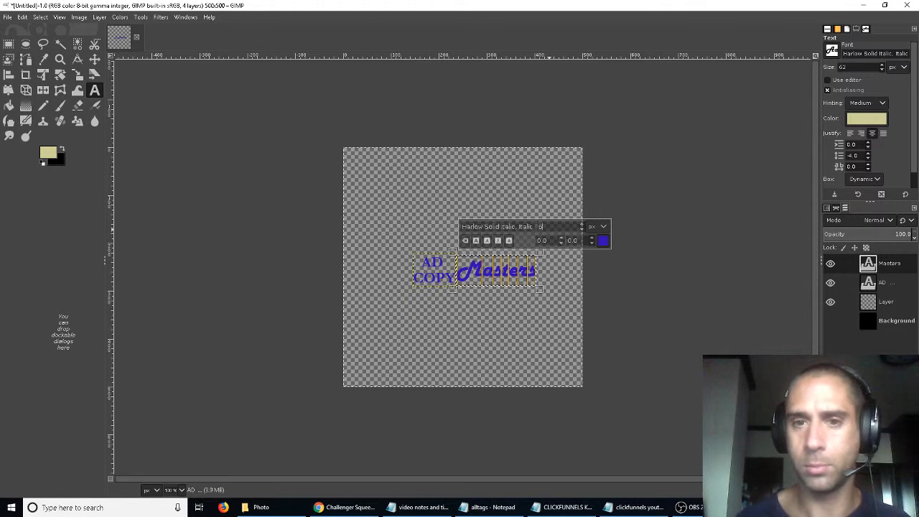
pyautogui.write('64')
pyautogui.press('Return')
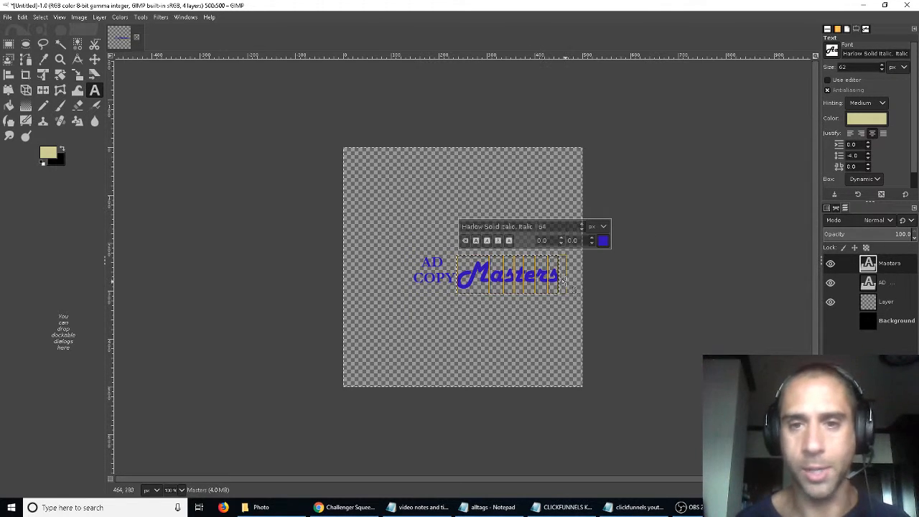
# - Move the enlarged Masters text slightly so it sits beside the AD COPY text
pyautogui.click(94, 59)
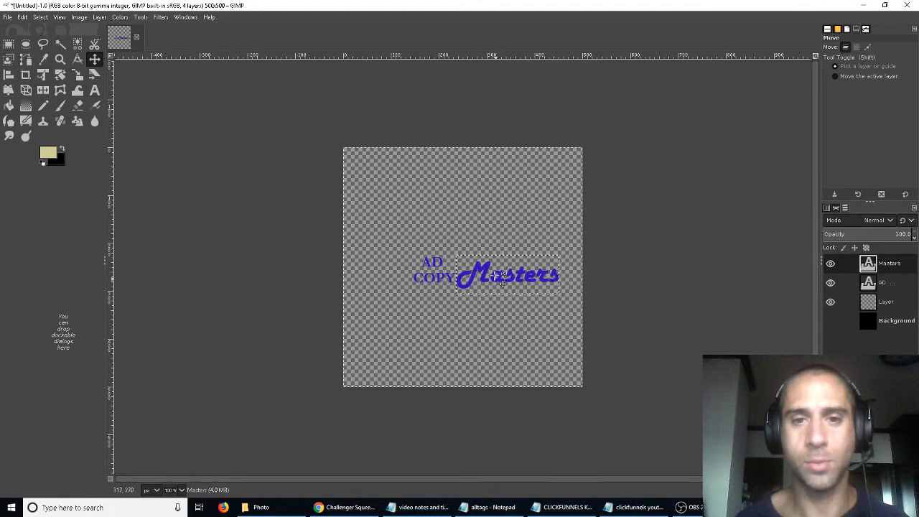
pyautogui.moveTo(502, 278); pyautogui.dragTo(501, 272)
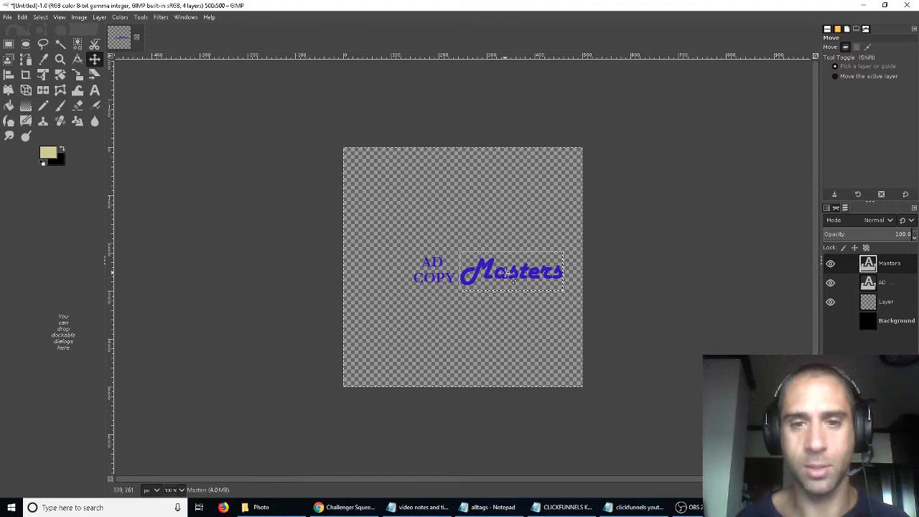
pyautogui.moveTo(505, 276); pyautogui.dragTo(508, 271)
# - Switch to the browser to compare with the page's current logo, then return to GIMP
pyautogui.click(328, 509)
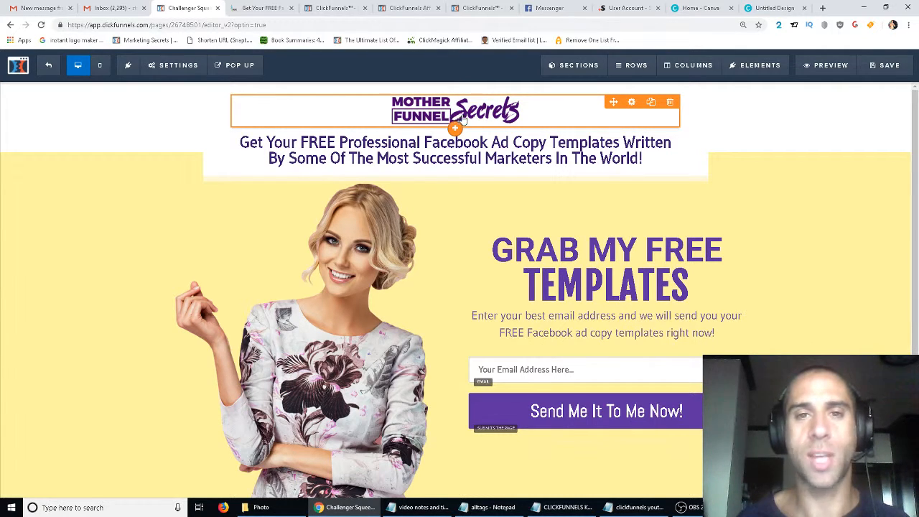
pyautogui.moveTo(682, 507)
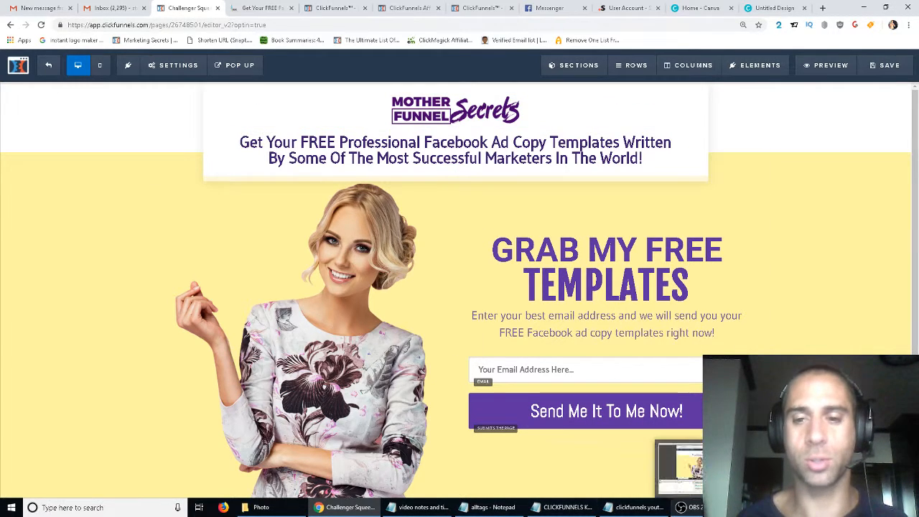
pyautogui.click(679, 467)
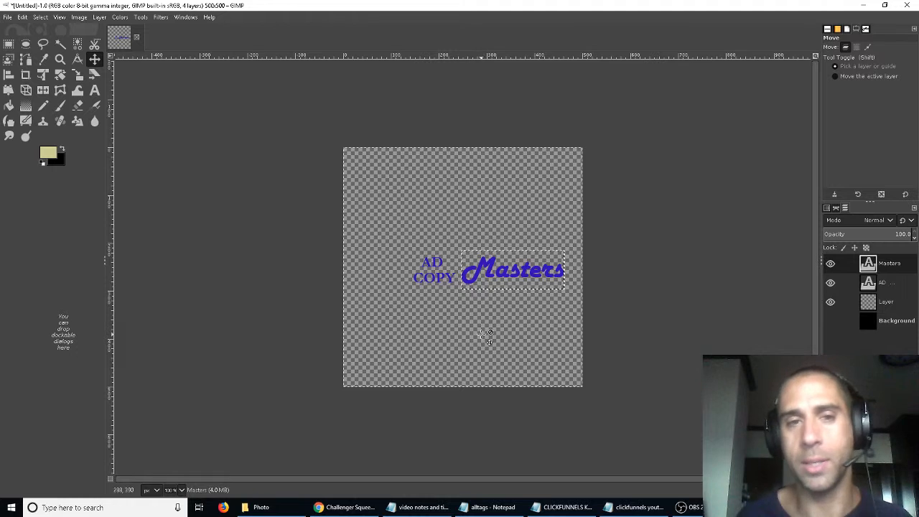
# - Open the Export As dialog for the logo image
pyautogui.click(79, 17)
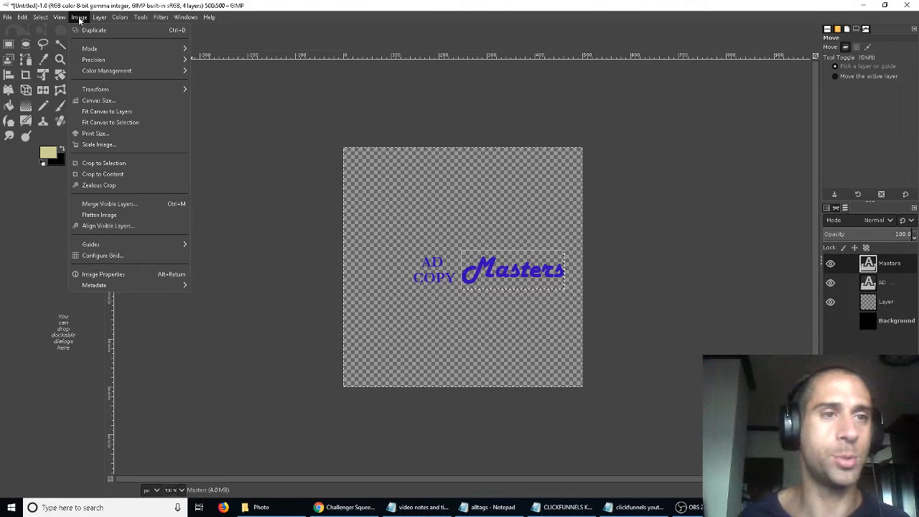
pyautogui.moveTo(22, 19)
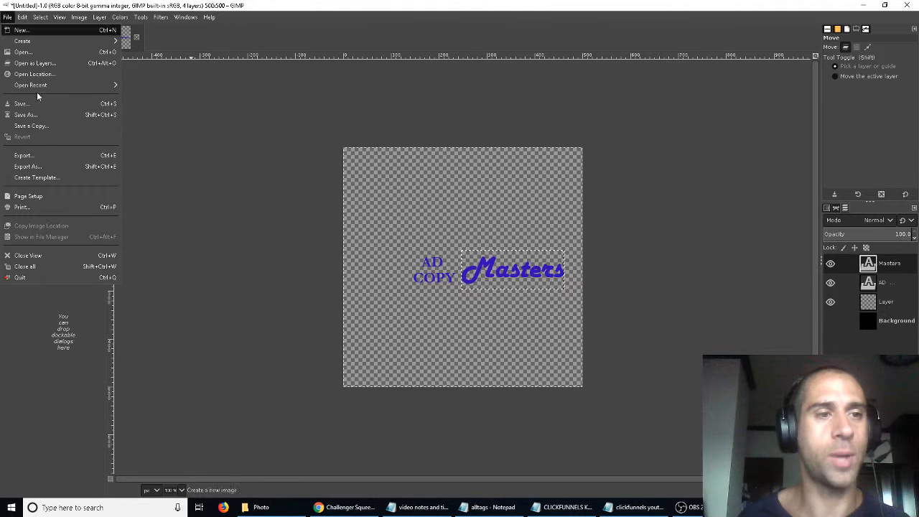
pyautogui.click(29, 166)
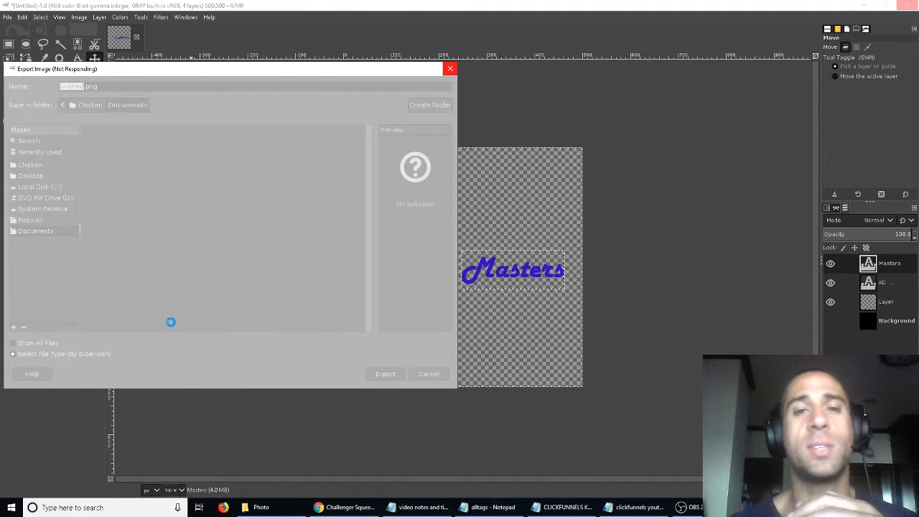
pyautogui.press('d')
pyautogui.press('s')
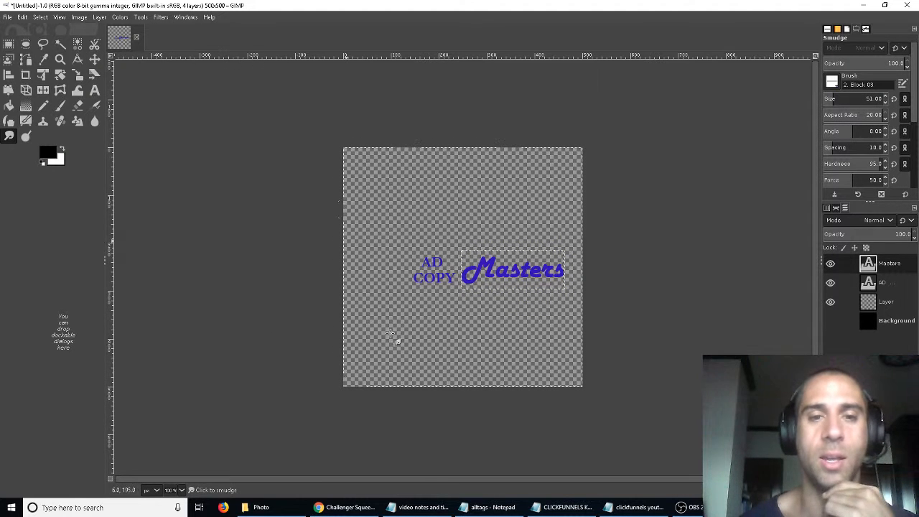
# - Switch to the browser and save the opt-in page in the editor
pyautogui.moveTo(319, 507)
pyautogui.click(343, 468)
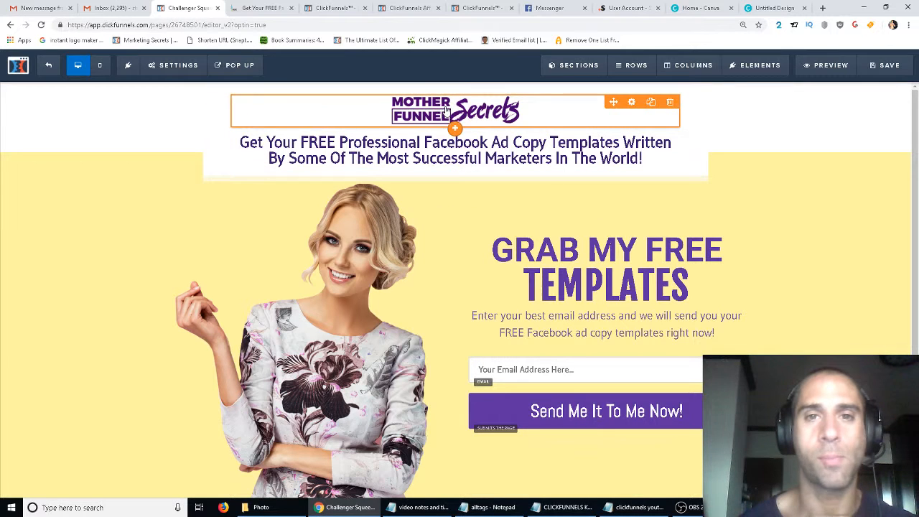
pyautogui.click(892, 68)
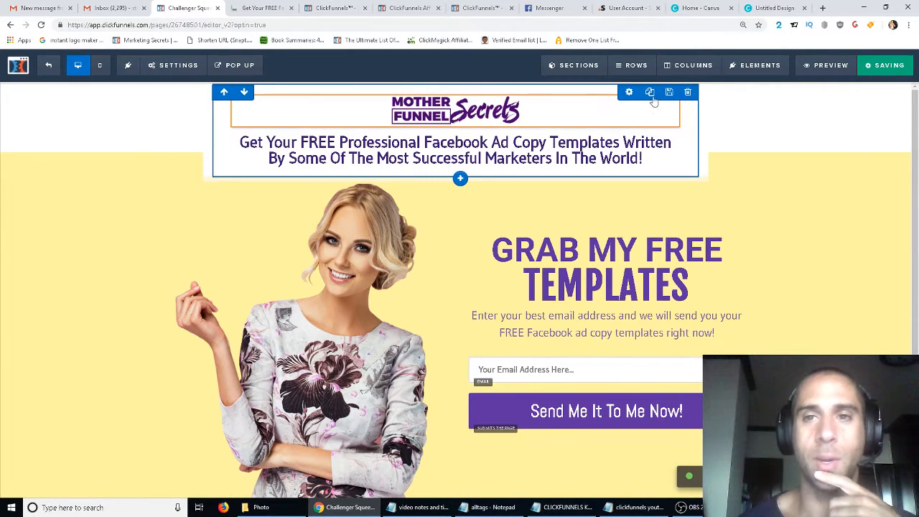
# - Open the logo row's settings and start an image upload from the uploaded images library
pyautogui.click(629, 93)
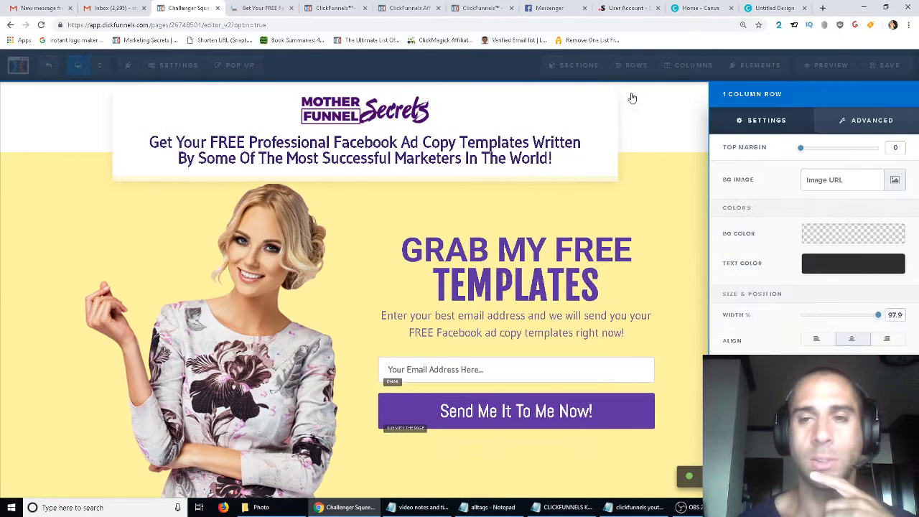
pyautogui.click(894, 185)
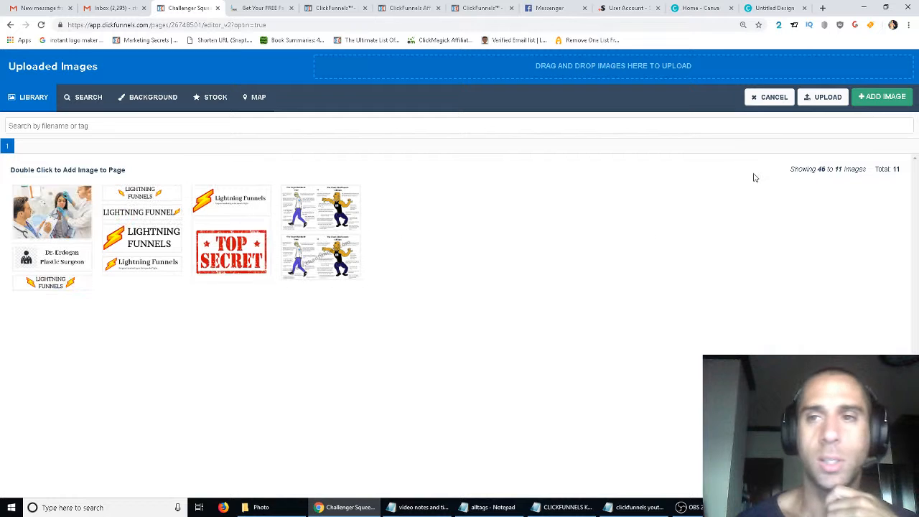
pyautogui.click(823, 97)
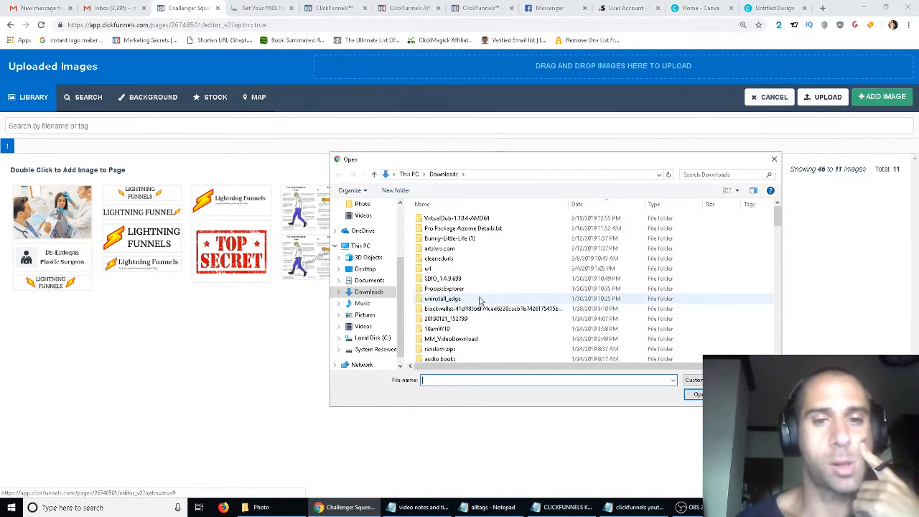
# - Browse the Downloads, Documents and Pictures folders for the logo file, entering ad as the file name
pyautogui.scroll(-10, 496, 298)
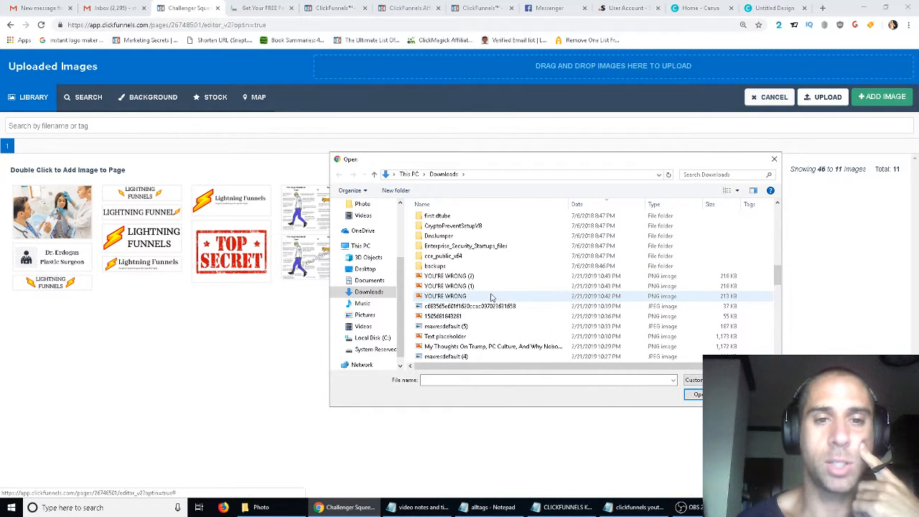
pyautogui.click(368, 281)
pyautogui.scroll(-5, 505, 287)
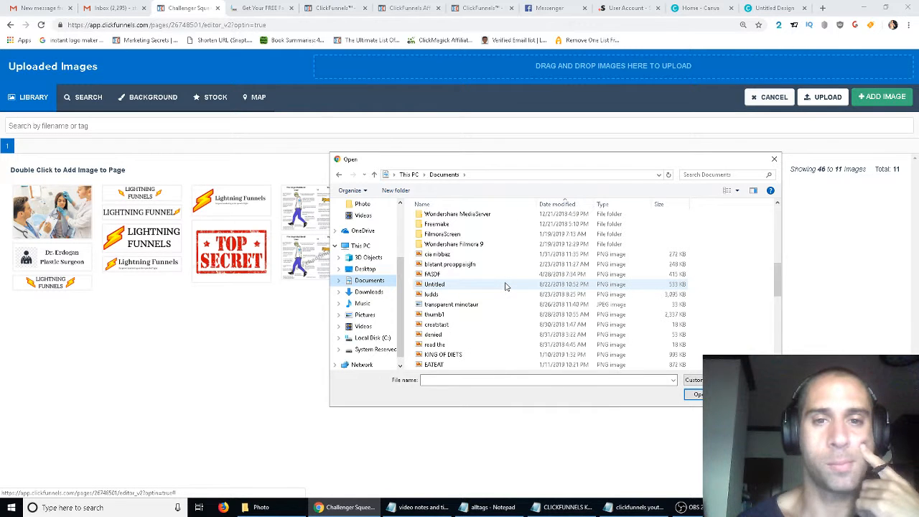
pyautogui.click(568, 205)
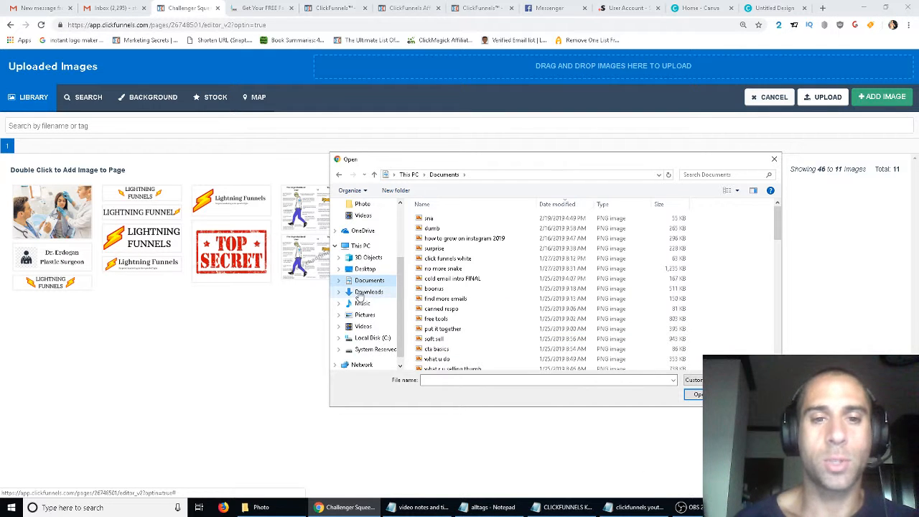
pyautogui.click(371, 329)
pyautogui.click(364, 318)
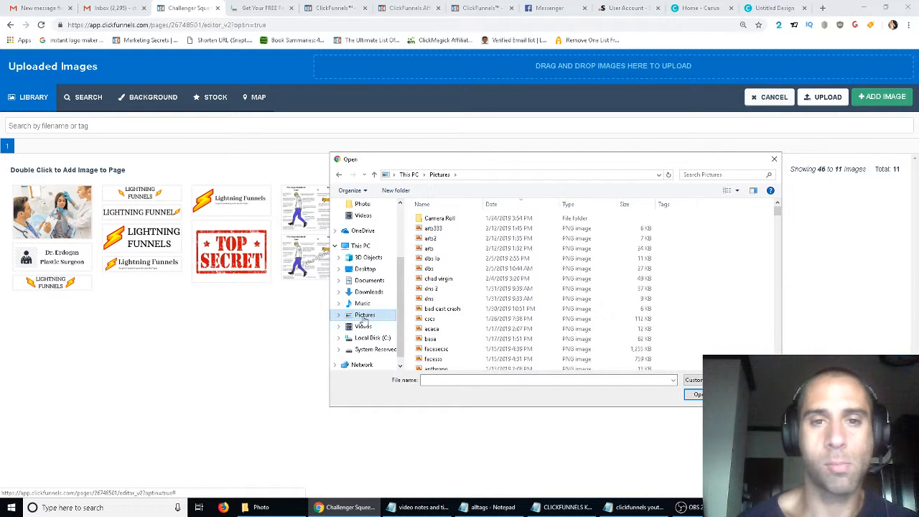
pyautogui.click(385, 293)
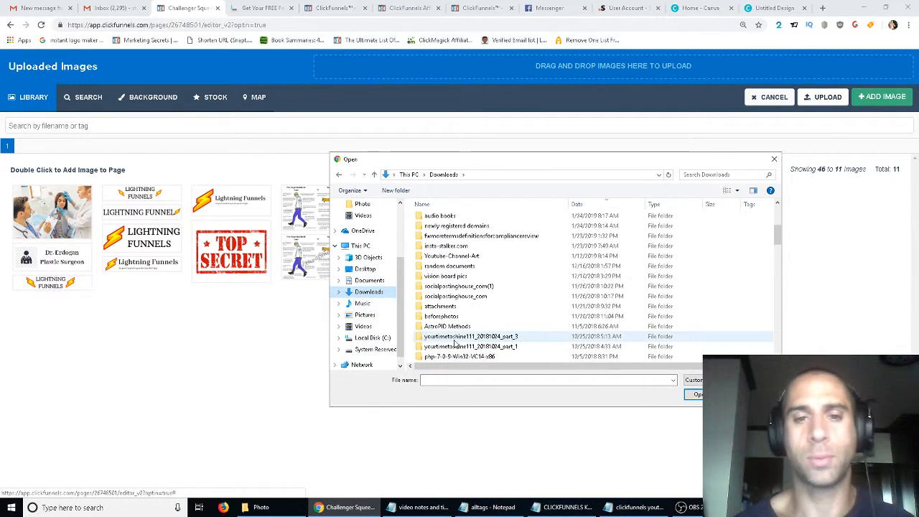
pyautogui.scroll(-10, 454, 344)
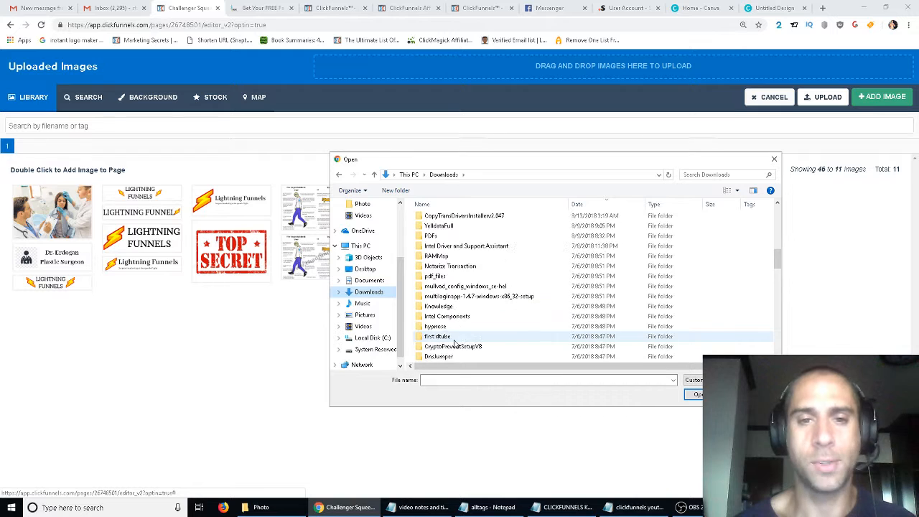
pyautogui.click(474, 382)
pyautogui.write('ad')
# - Back in GIMP, export the logo as AD COPY MASTERS.png into Documents
pyautogui.click(776, 508)
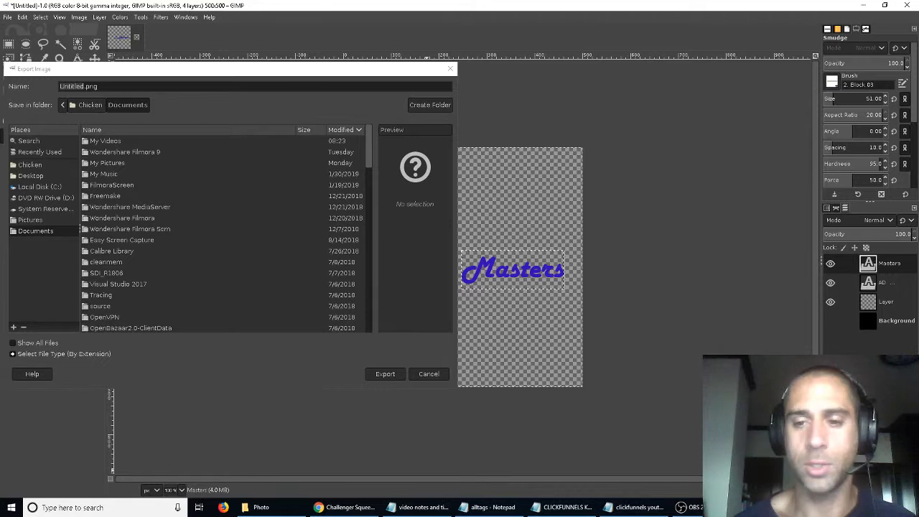
pyautogui.click(75, 99)
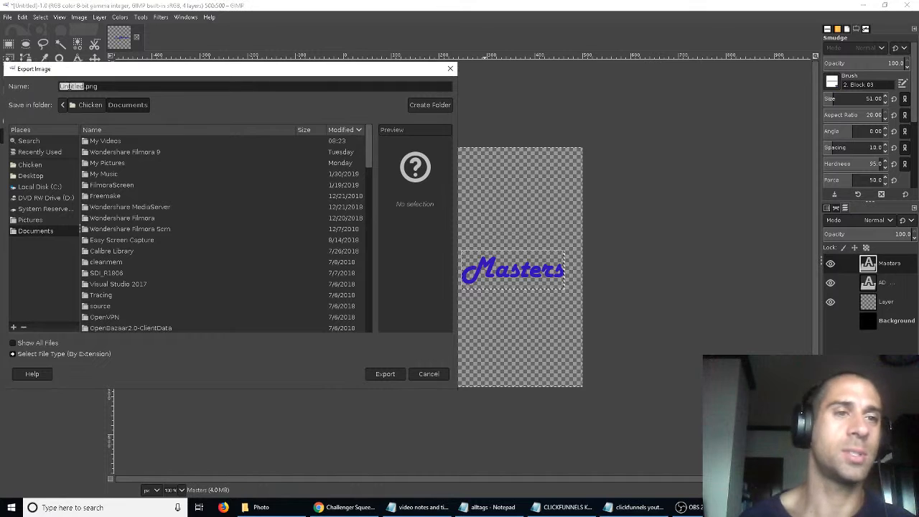
pyautogui.write('AD COPY MASTERS')
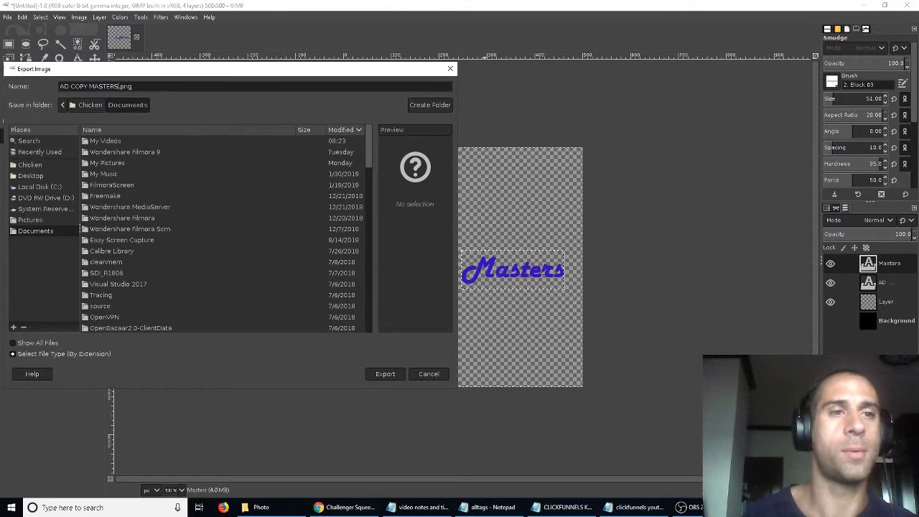
pyautogui.press('Return')
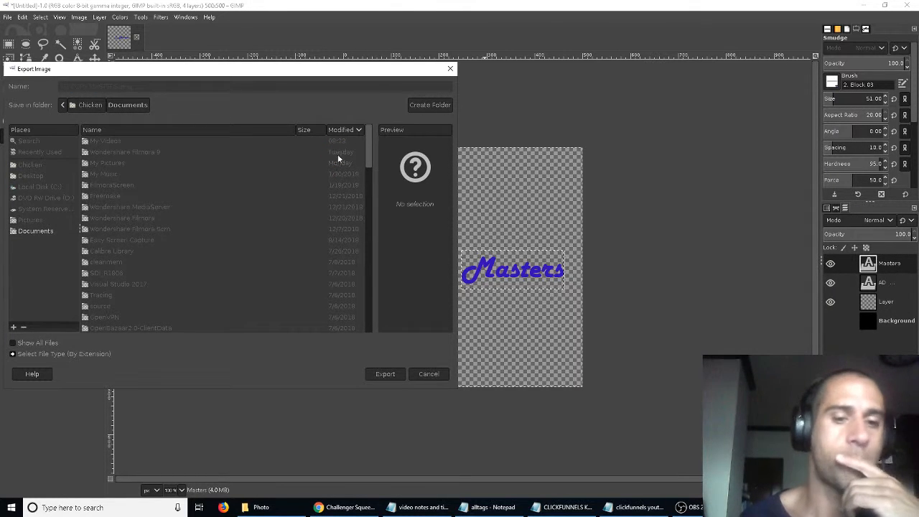
pyautogui.click(466, 350)
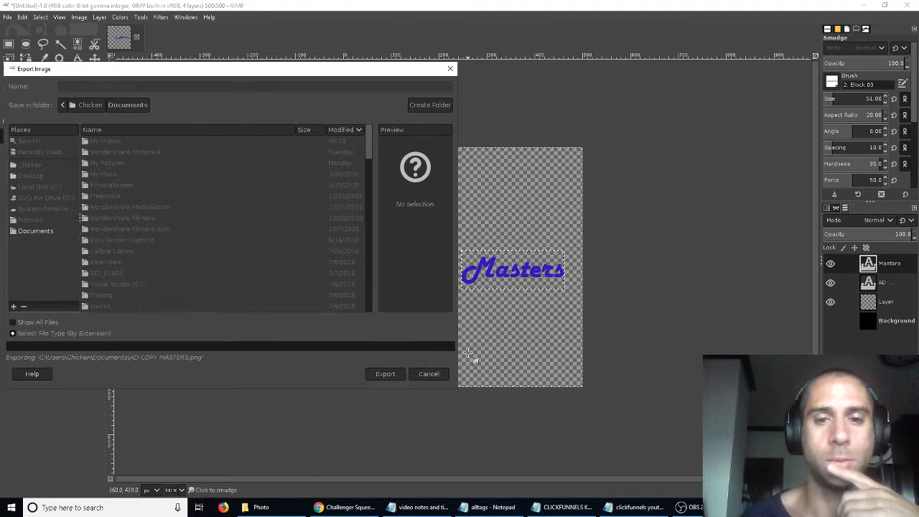
pyautogui.moveTo(292, 513)
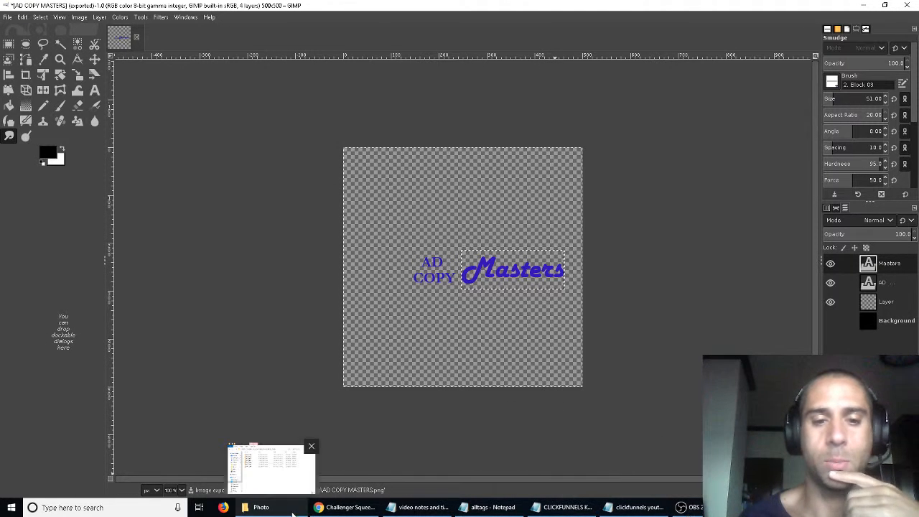
# - Switch to the browser and upload AD COPY MASTERS from the Documents folder to the uploaded images library
pyautogui.click(343, 507)
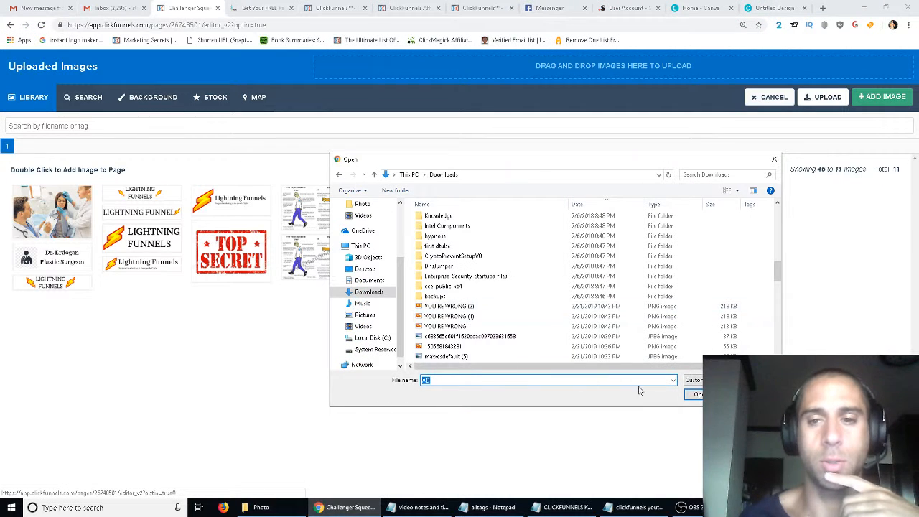
pyautogui.click(752, 395)
pyautogui.click(827, 101)
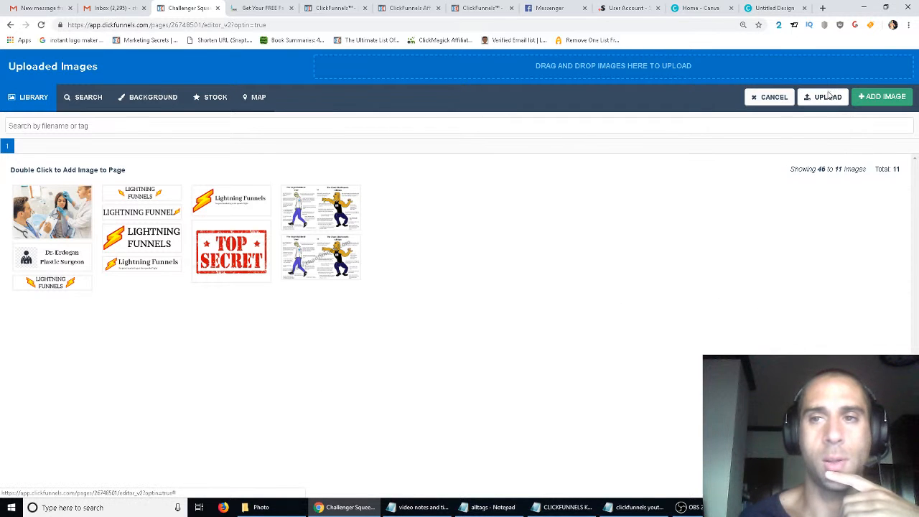
pyautogui.scroll(-10, 502, 336)
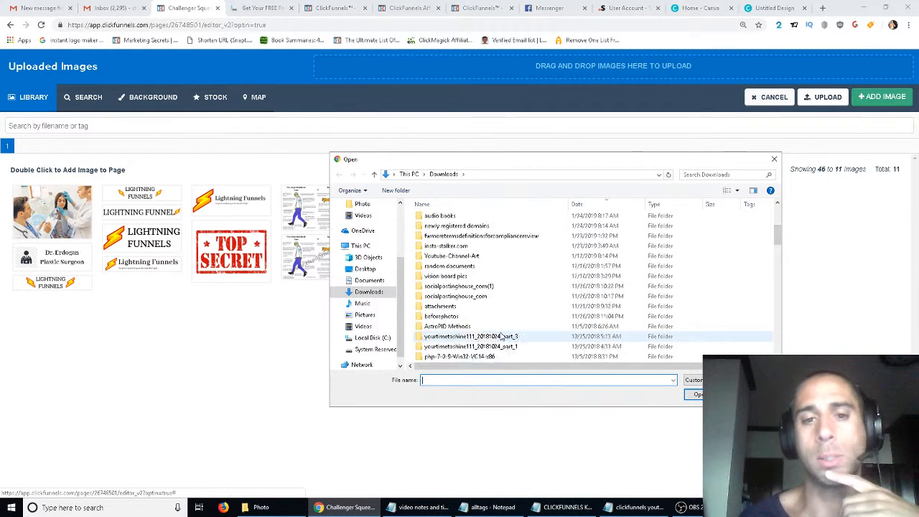
pyautogui.scroll(-3, 503, 337)
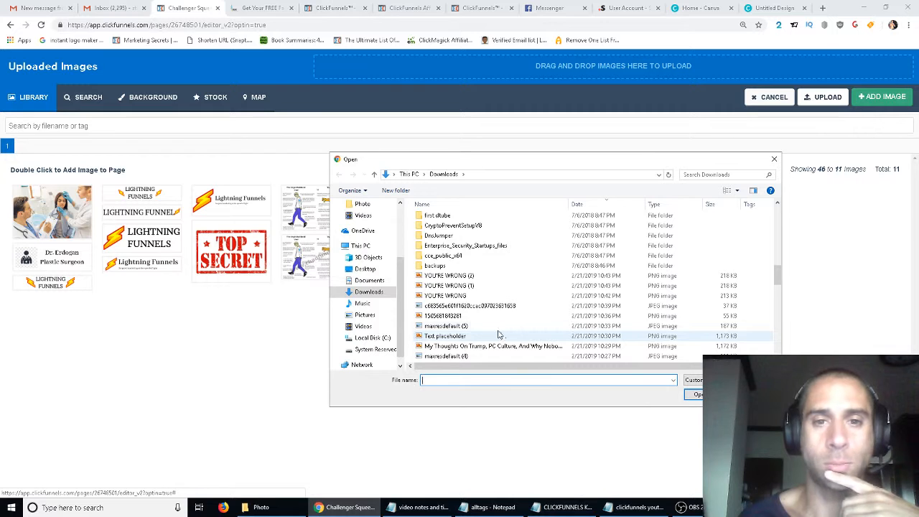
pyautogui.click(368, 280)
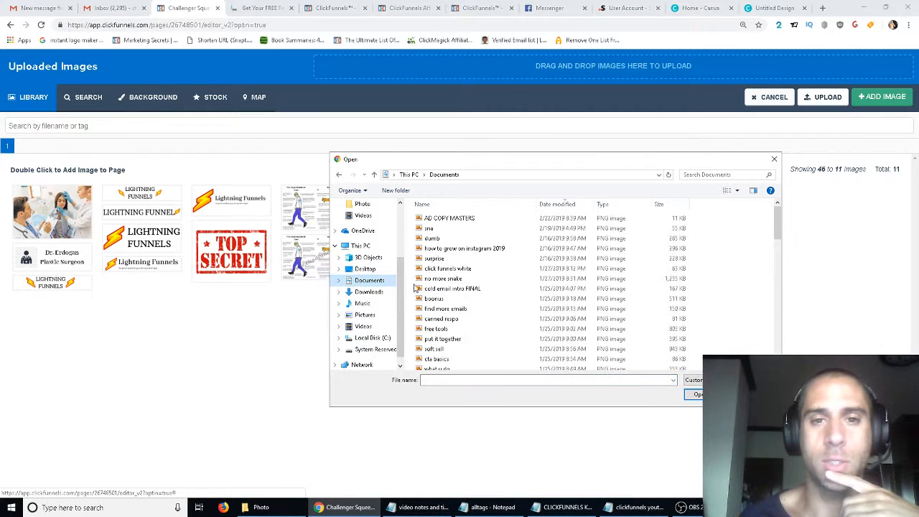
pyautogui.doubleClick(447, 218)
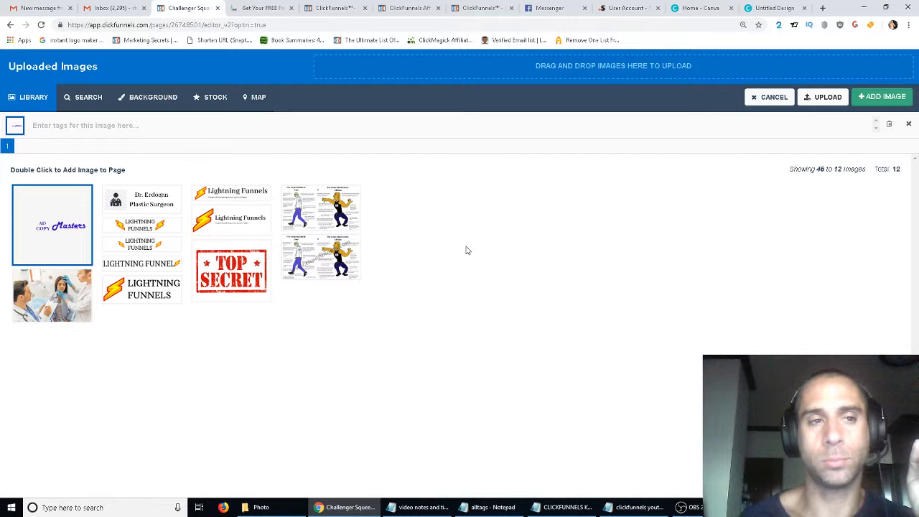
# - Add the uploaded AD COPY MASTERS logo image to the page's header row
pyautogui.doubleClick(61, 227)
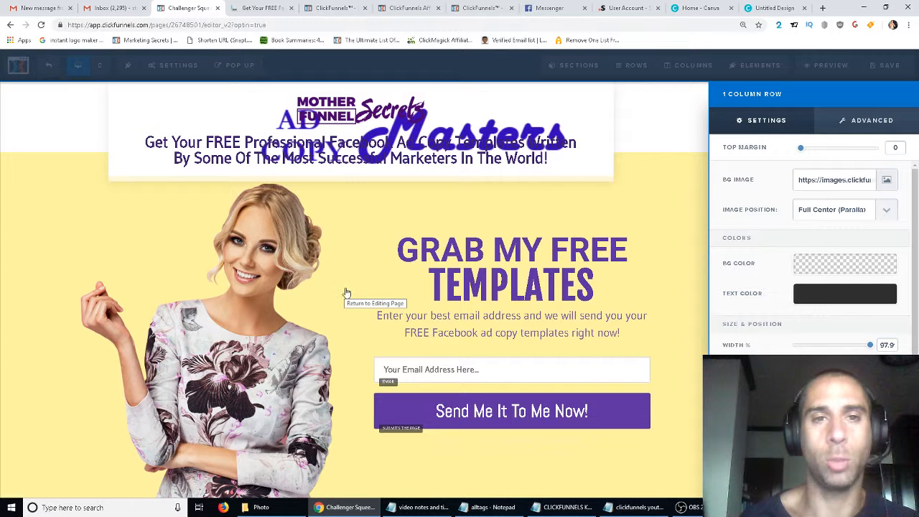
pyautogui.click(501, 135)
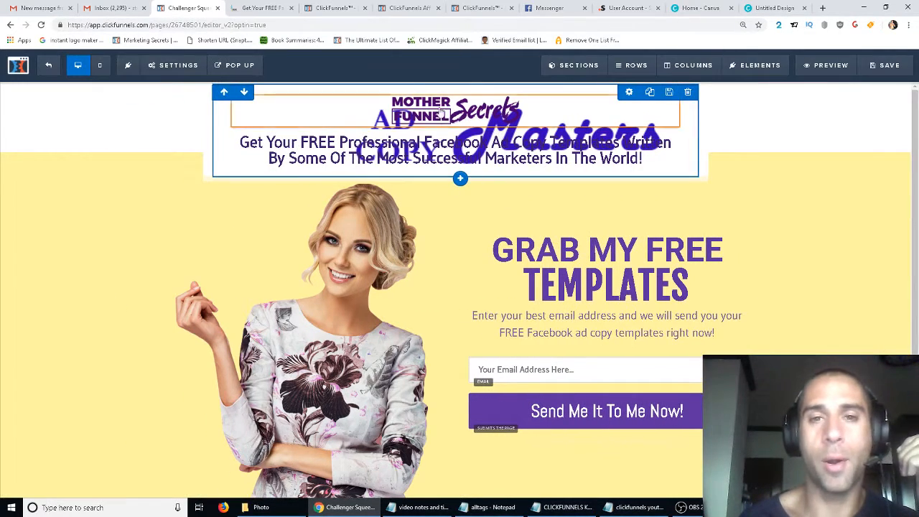
pyautogui.click(497, 138)
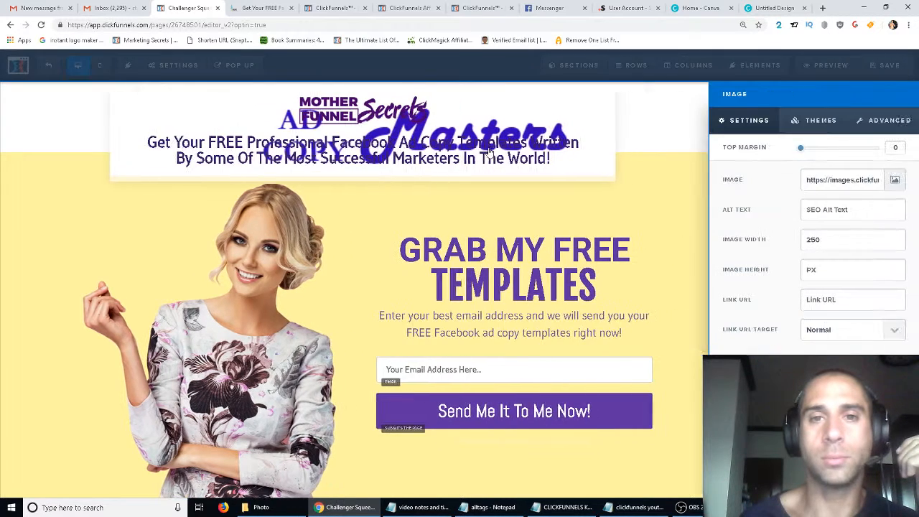
pyautogui.click(490, 149)
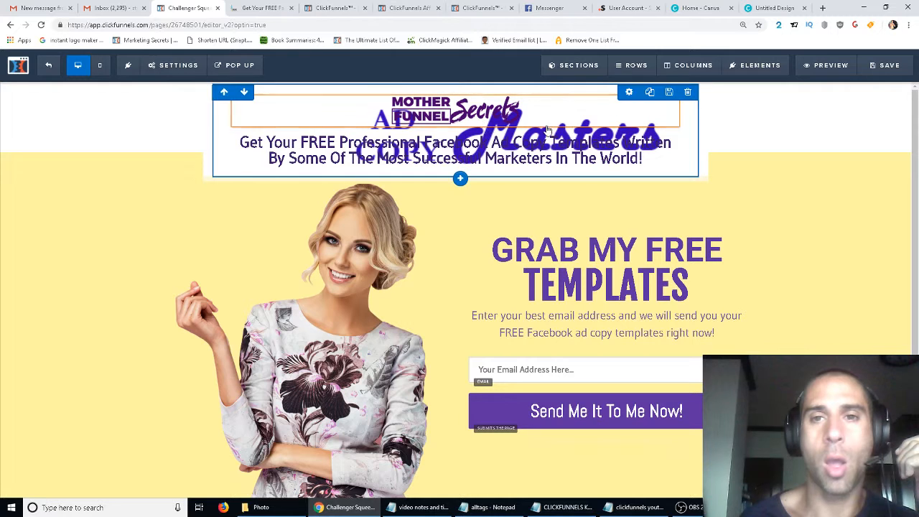
# - Open the header image element's settings and try replacing its image URL, undoing the edit
pyautogui.click(669, 103)
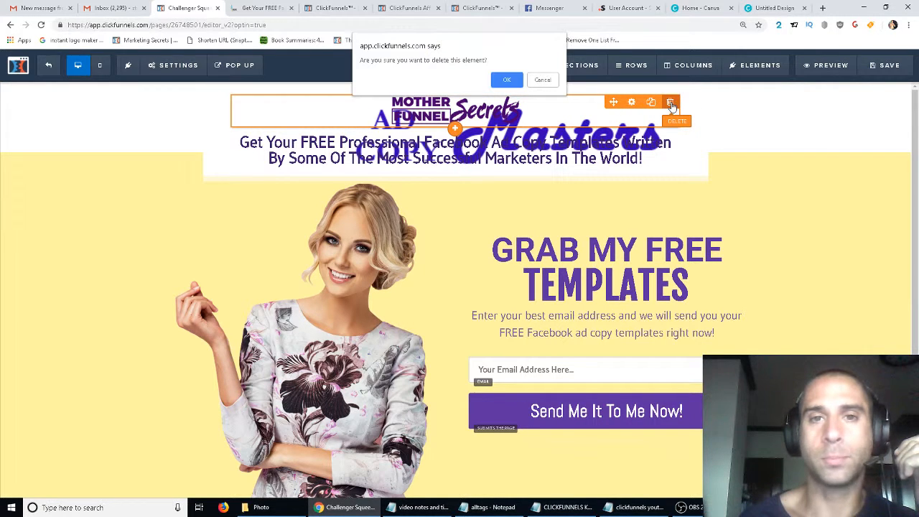
pyautogui.click(543, 78)
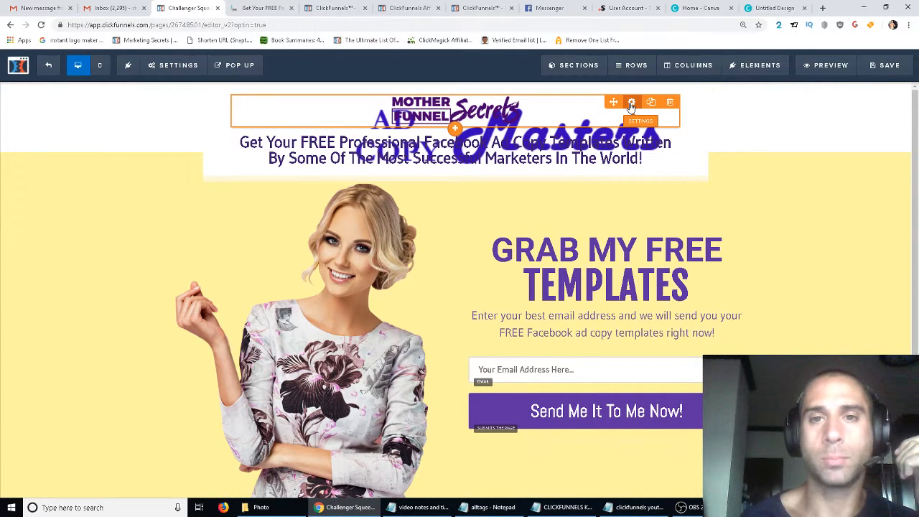
pyautogui.click(630, 105)
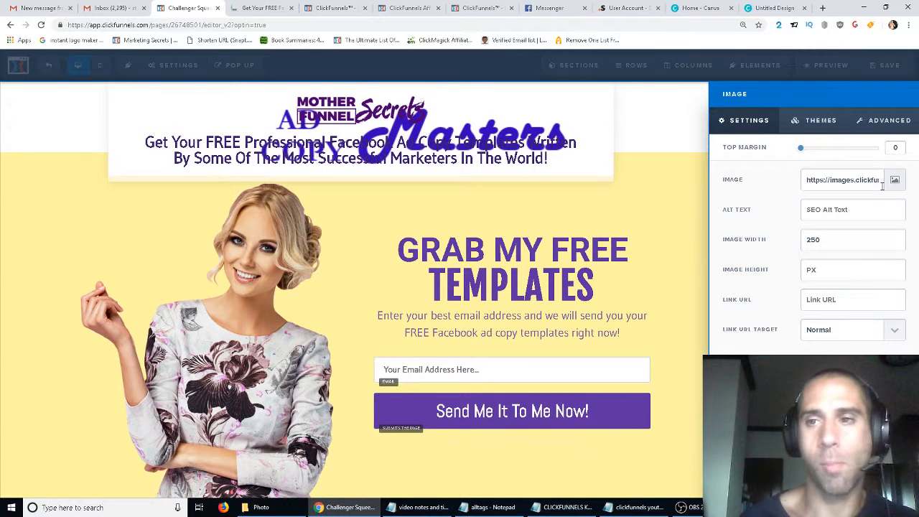
pyautogui.tripleClick(869, 179)
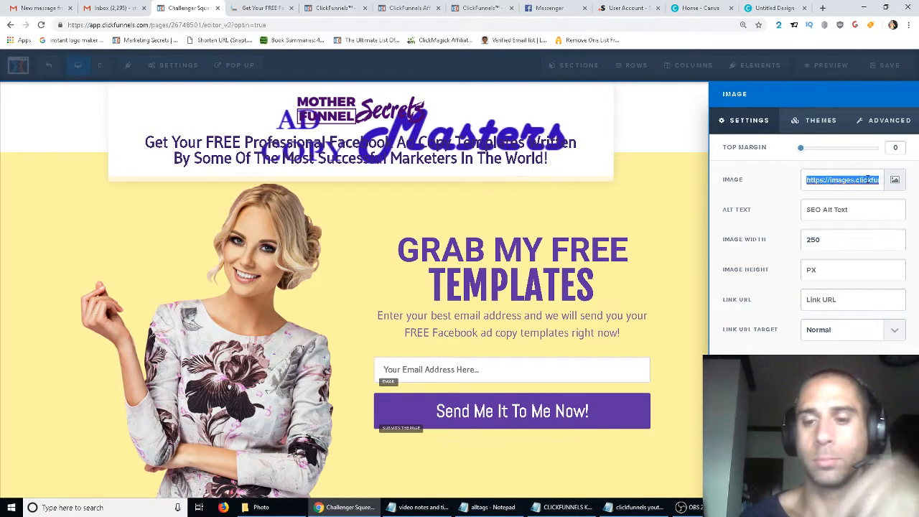
pyautogui.press('BackSpace')
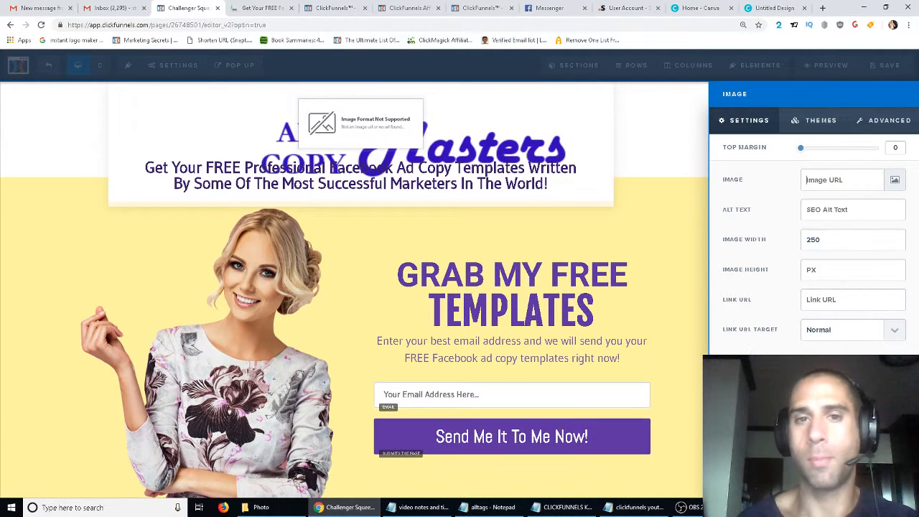
pyautogui.write('Z')
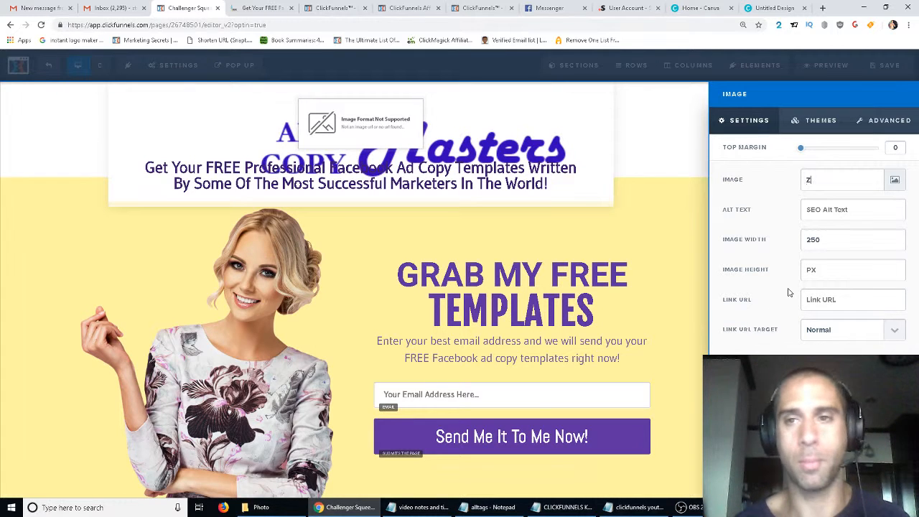
pyautogui.hotkey('ctrl', 'z')
pyautogui.hotkey('ctrl', 'z')
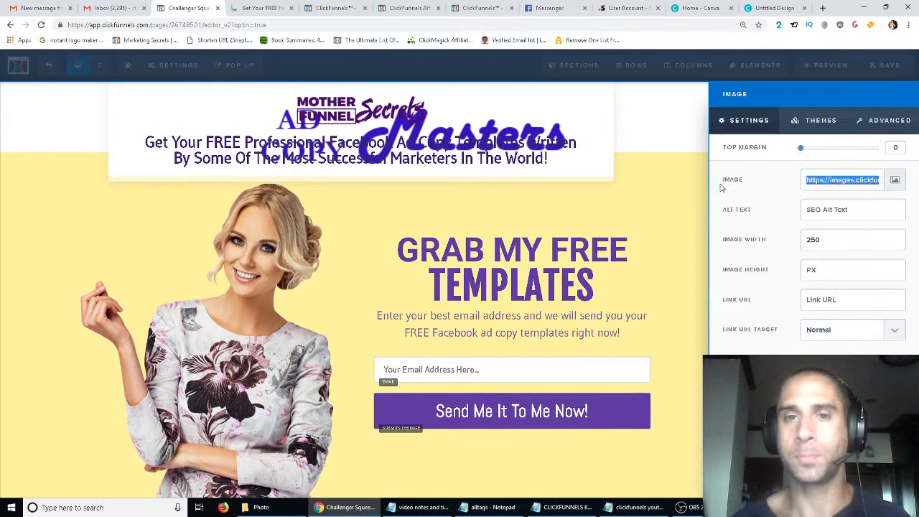
# - Reload the editor page, discarding the unsaved changes
pyautogui.click(602, 158)
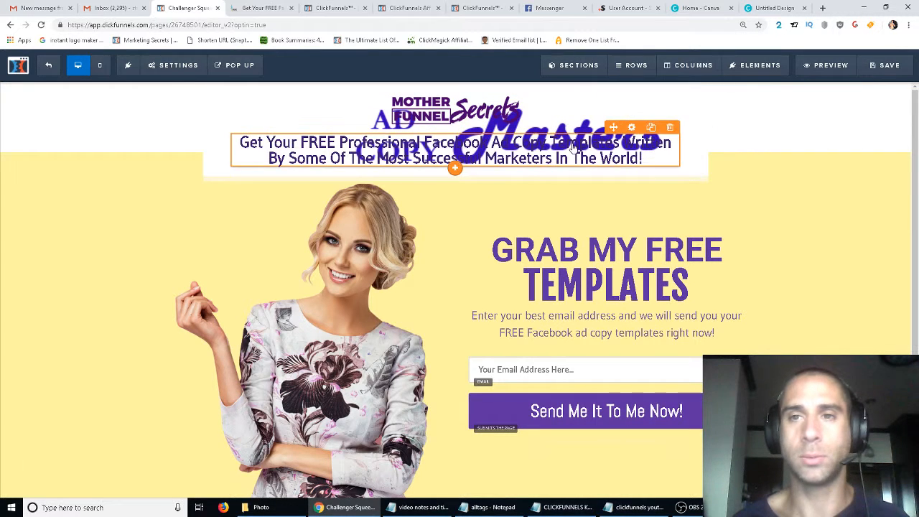
pyautogui.click(41, 25)
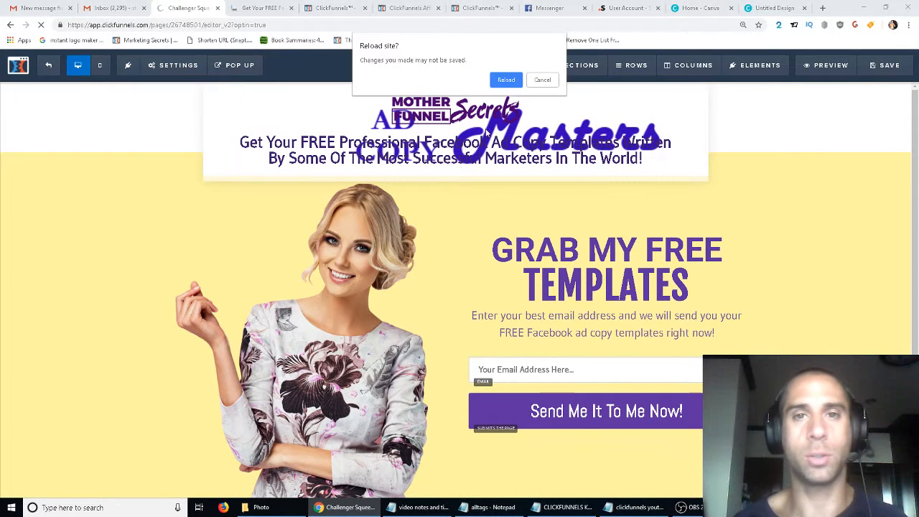
pyautogui.click(506, 79)
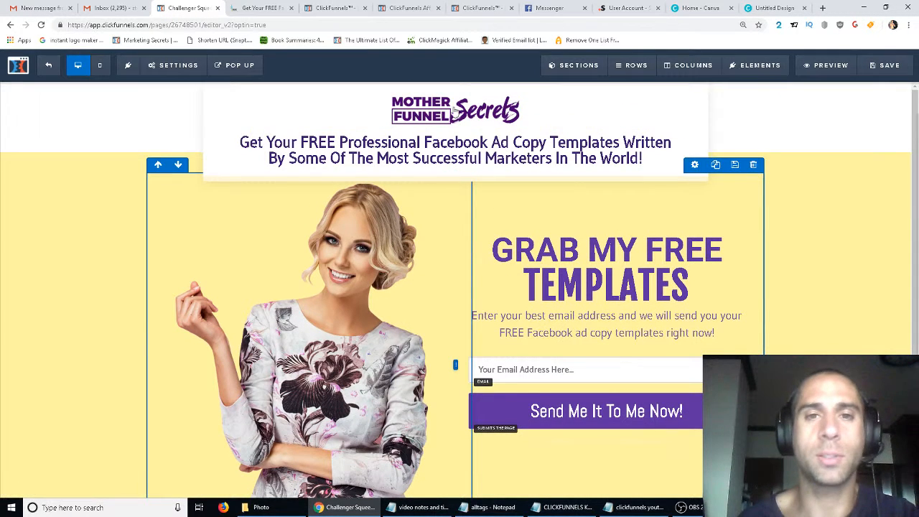
# - Delete the Mother Funnel Secrets logo image element from the header
pyautogui.click(672, 103)
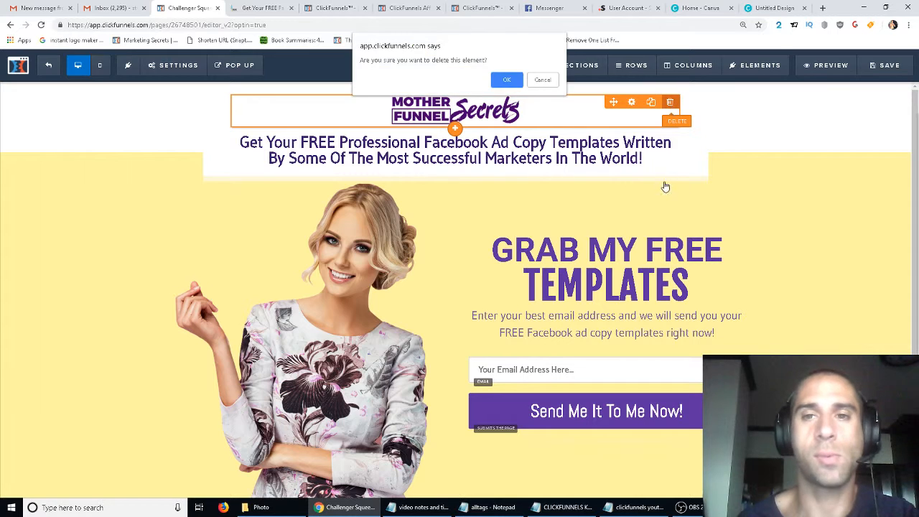
pyautogui.click(507, 79)
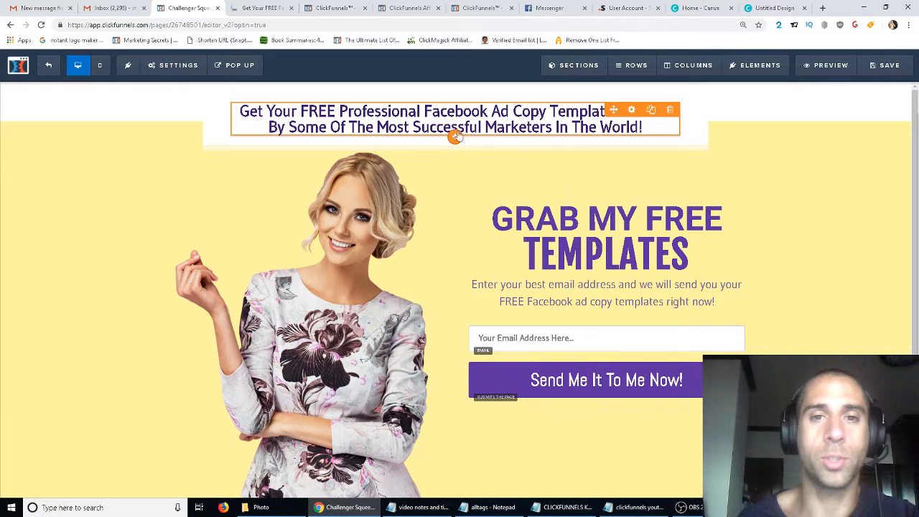
pyautogui.click(456, 138)
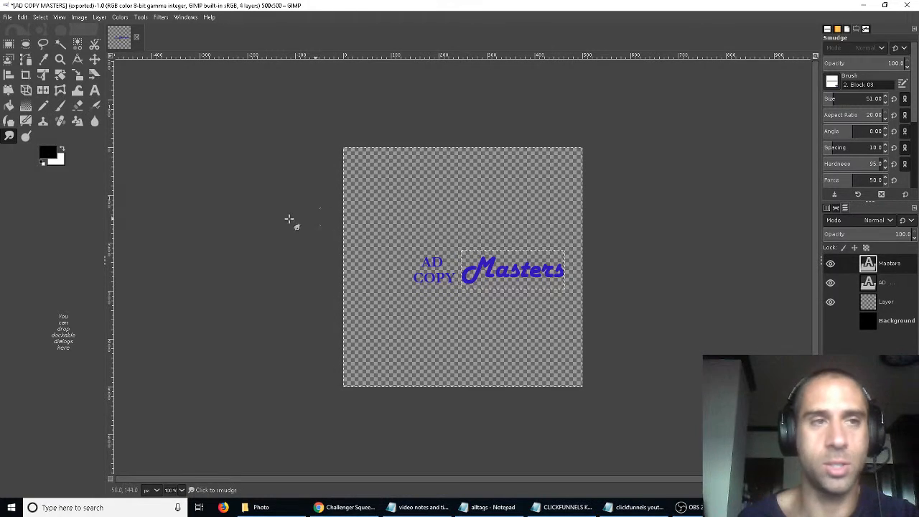
pyautogui.click(22, 17)
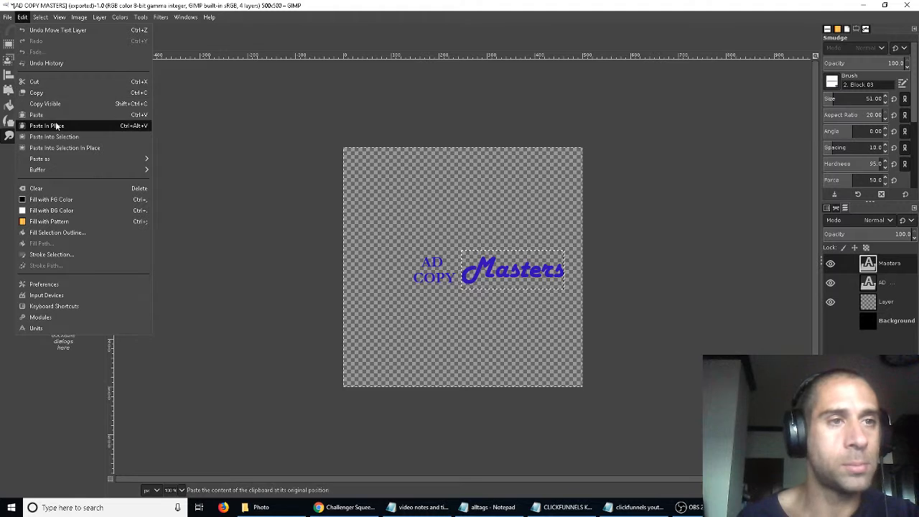
pyautogui.moveTo(4, 18)
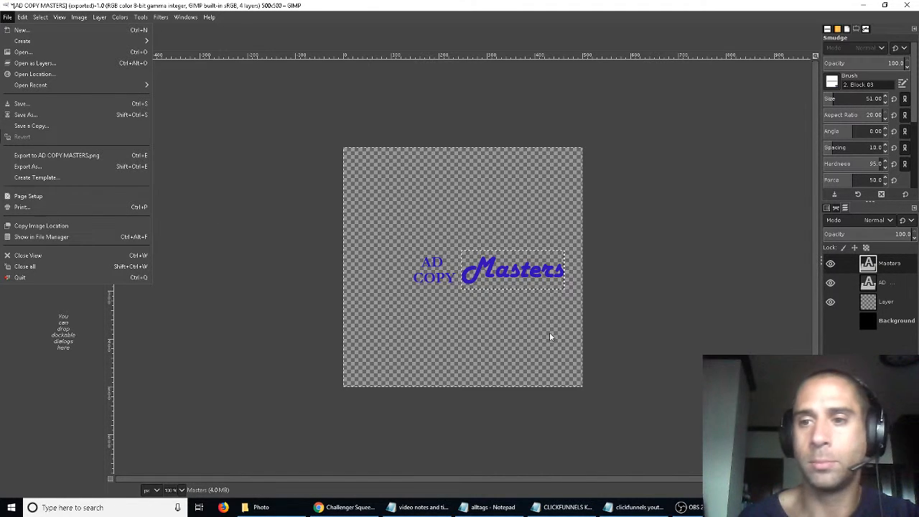
pyautogui.click(621, 324)
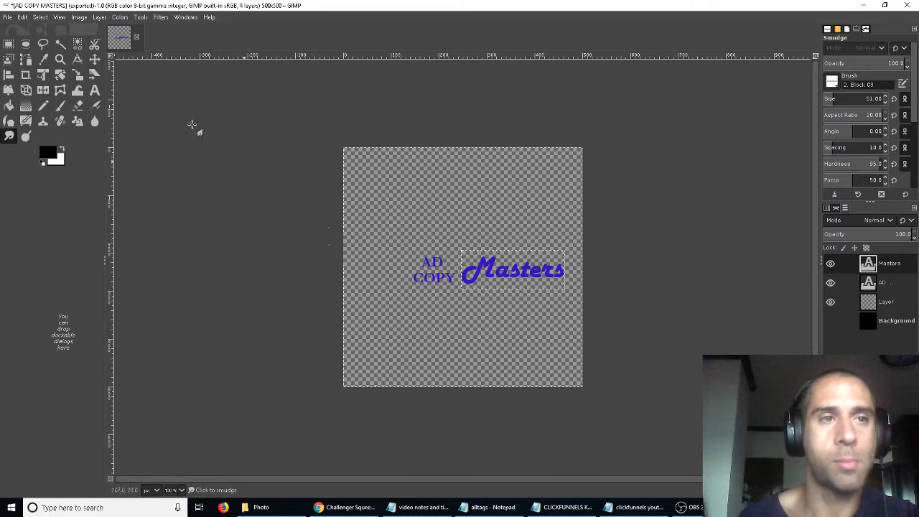
pyautogui.click(8, 19)
pyautogui.click(8, 19)
pyautogui.click(7, 20)
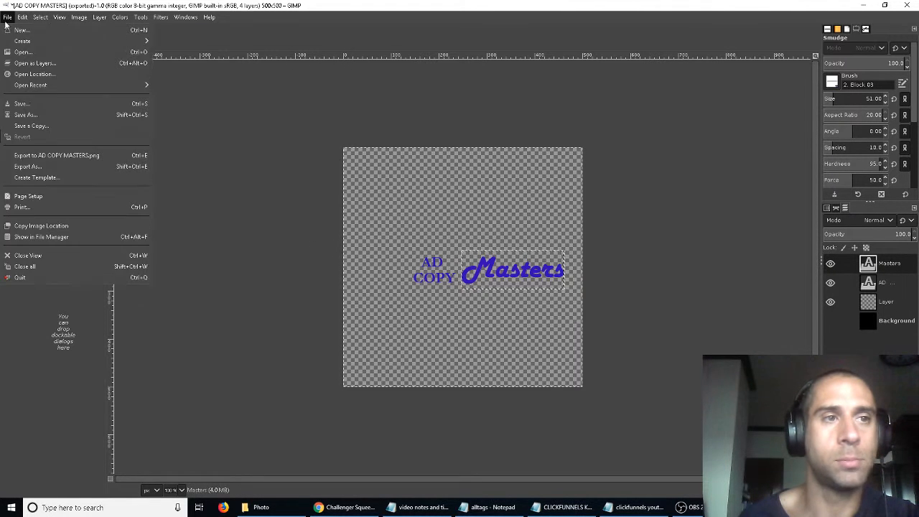
pyautogui.click(196, 208)
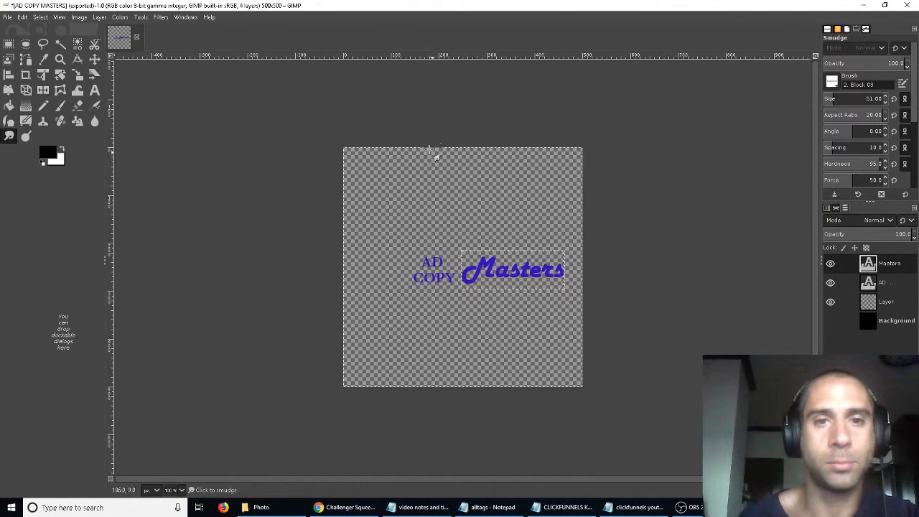
pyautogui.click(77, 74)
pyautogui.click(377, 171)
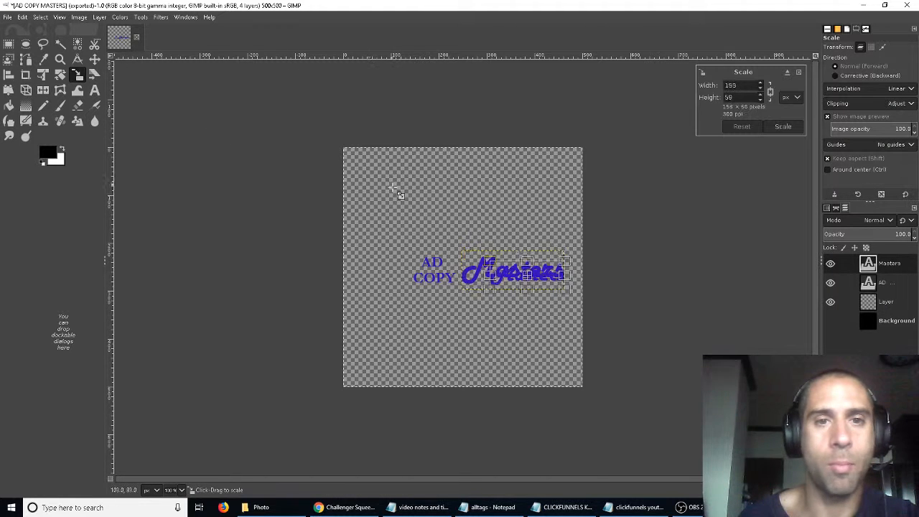
pyautogui.moveTo(378, 177); pyautogui.dragTo(378, 176)
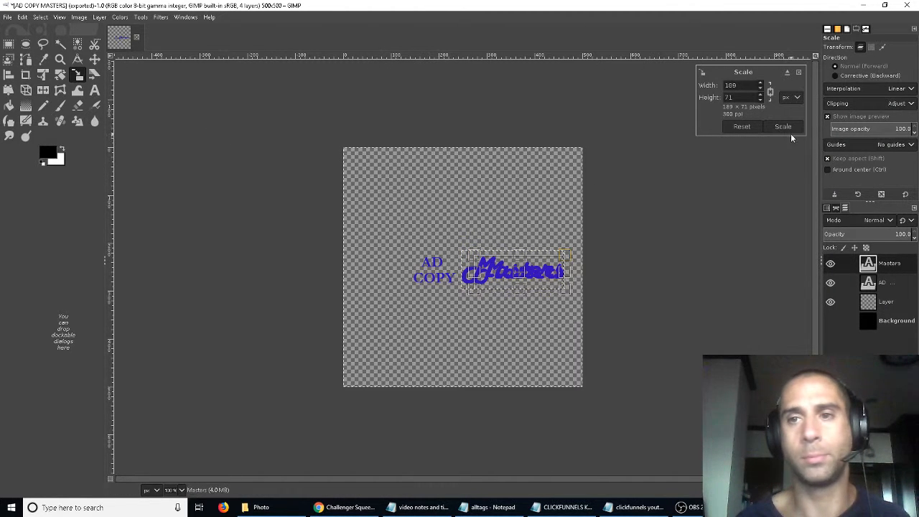
pyautogui.click(797, 72)
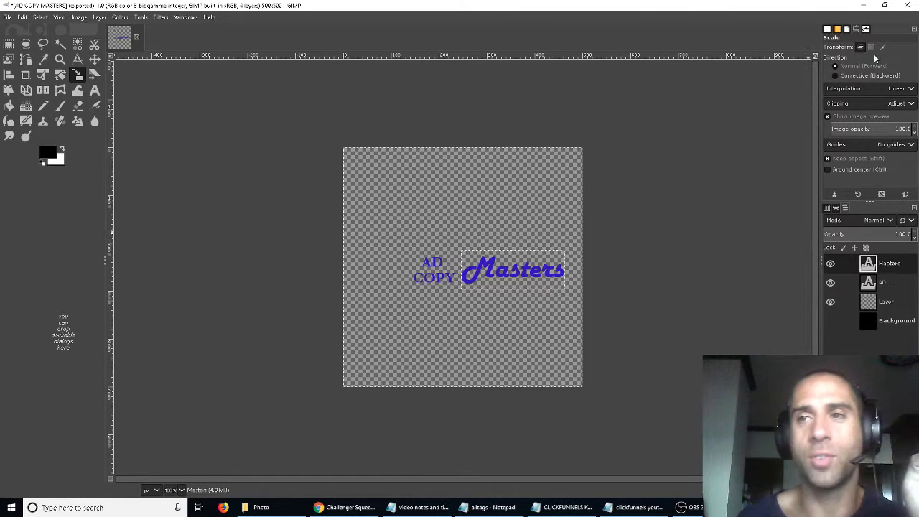
# - Minimize GIMP and open the headline element's settings in the page editor
pyautogui.click(865, 5)
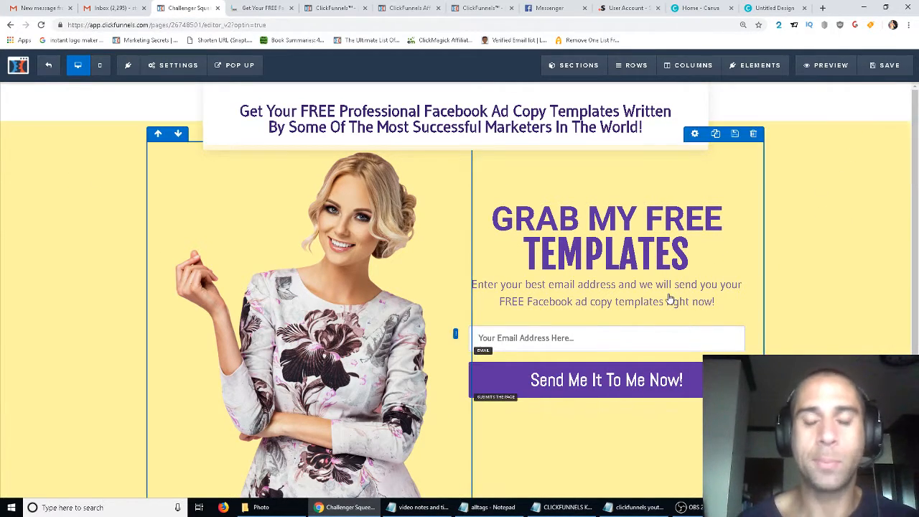
pyautogui.scroll(-2, 823, 253)
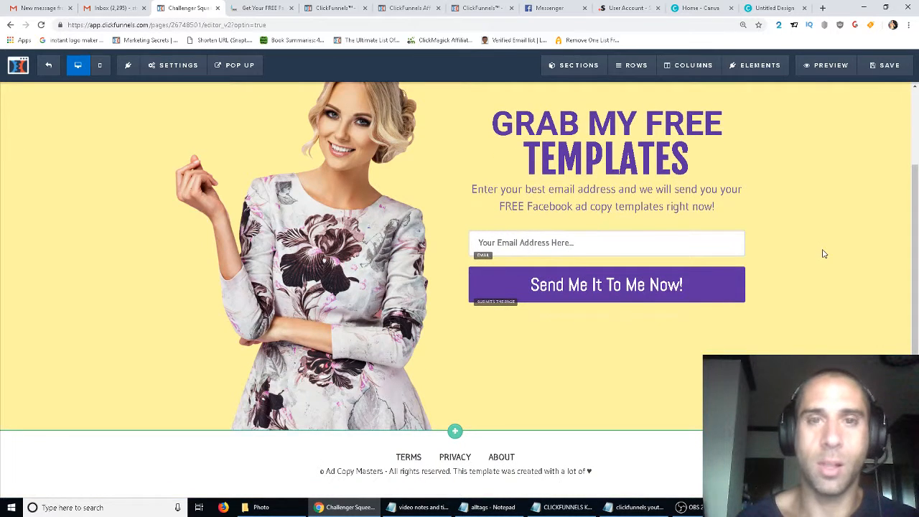
pyautogui.scroll(2, 824, 254)
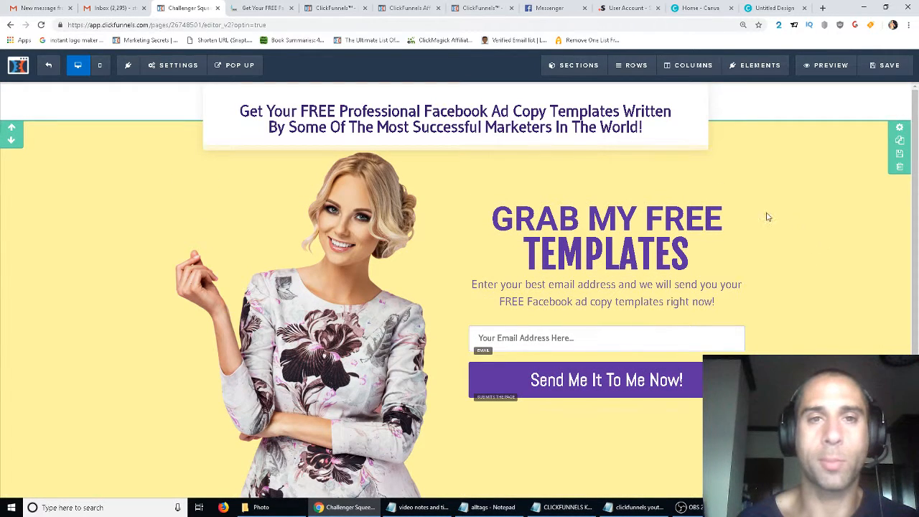
pyautogui.click(630, 111)
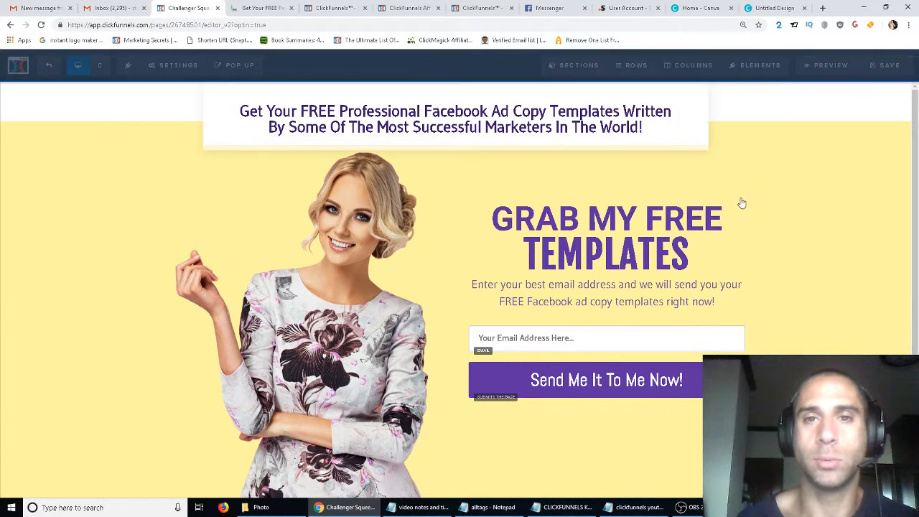
pyautogui.moveTo(830, 205); pyautogui.dragTo(848, 211)
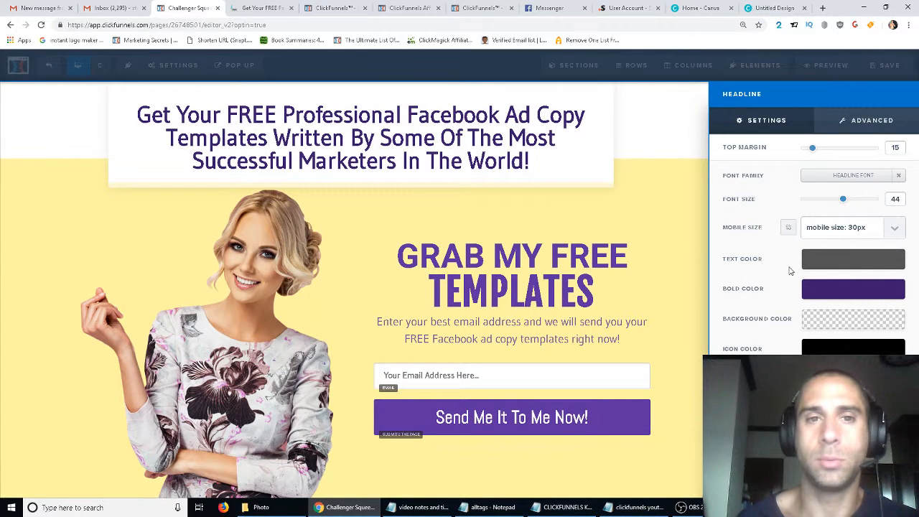
# - Edit the headline text to delete the words "Professional" and "Some Of"
pyautogui.click(385, 182)
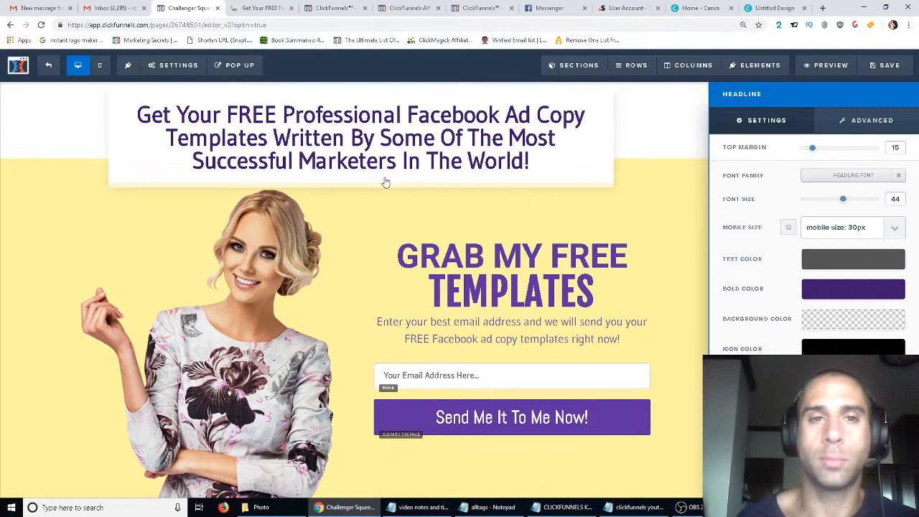
pyautogui.click(377, 115)
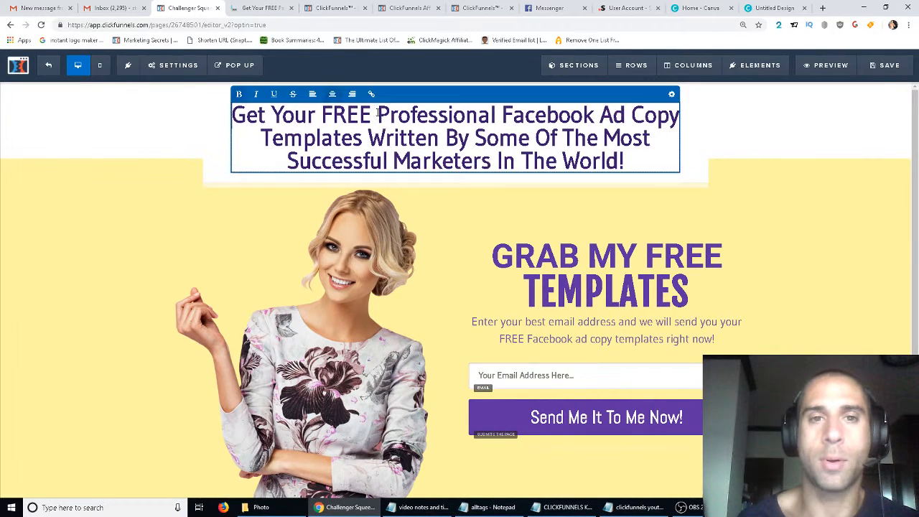
pyautogui.doubleClick(417, 116)
pyautogui.press('BackSpace')
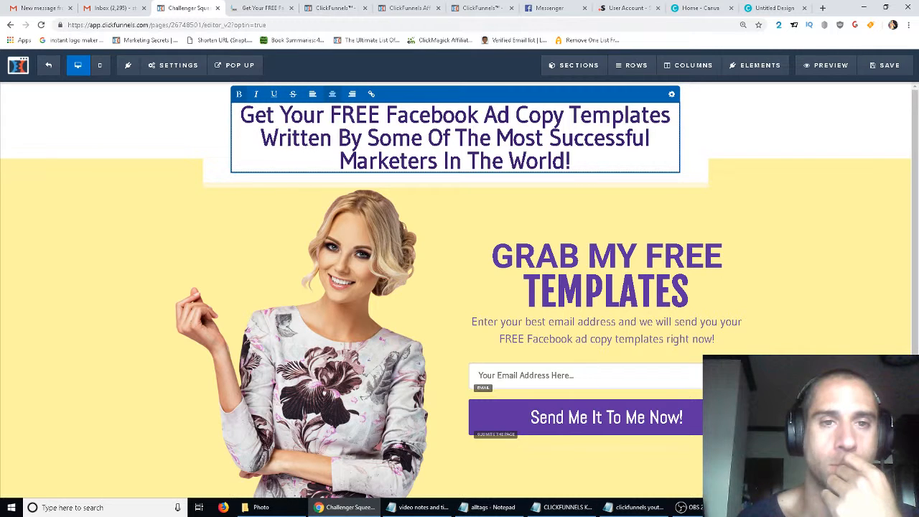
pyautogui.moveTo(368, 138); pyautogui.dragTo(458, 143)
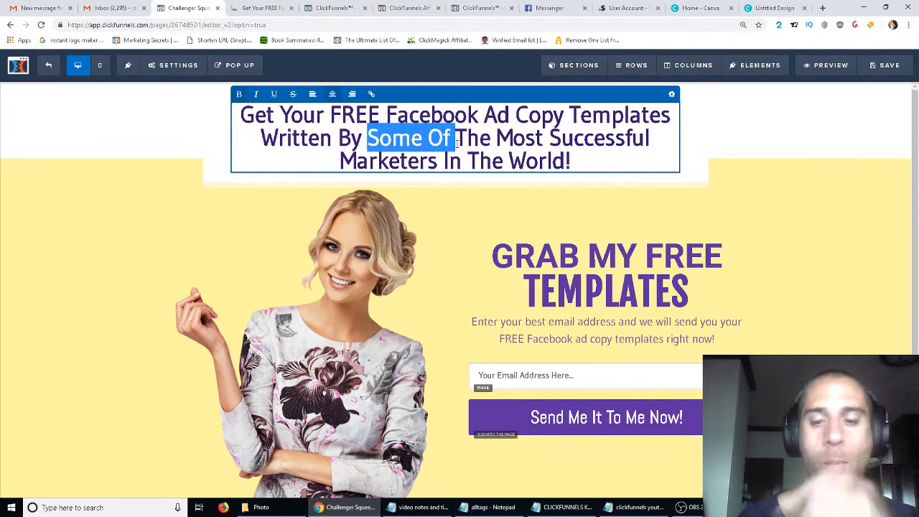
pyautogui.press('BackSpace')
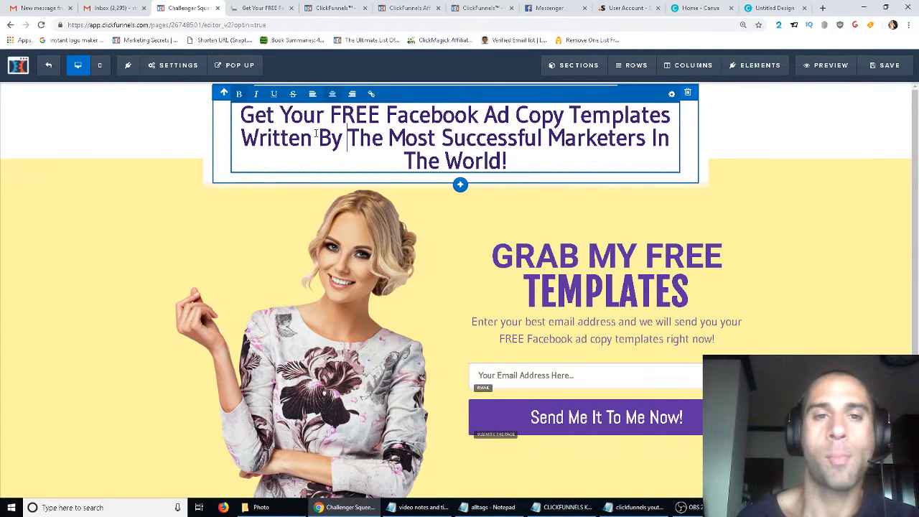
# - Replace "The Most Successful Marketers In The World" in the headline with "Famous Marketers"
pyautogui.moveTo(347, 137); pyautogui.dragTo(500, 161)
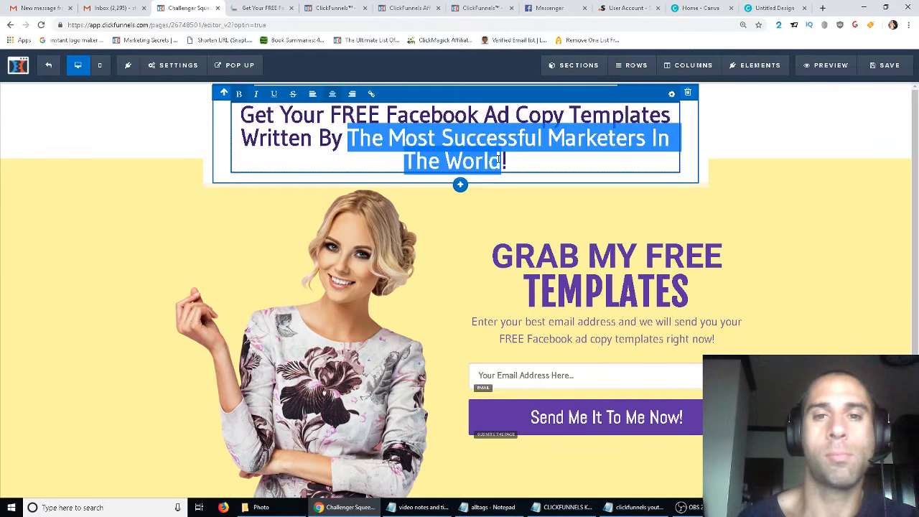
pyautogui.write('fAMOU')
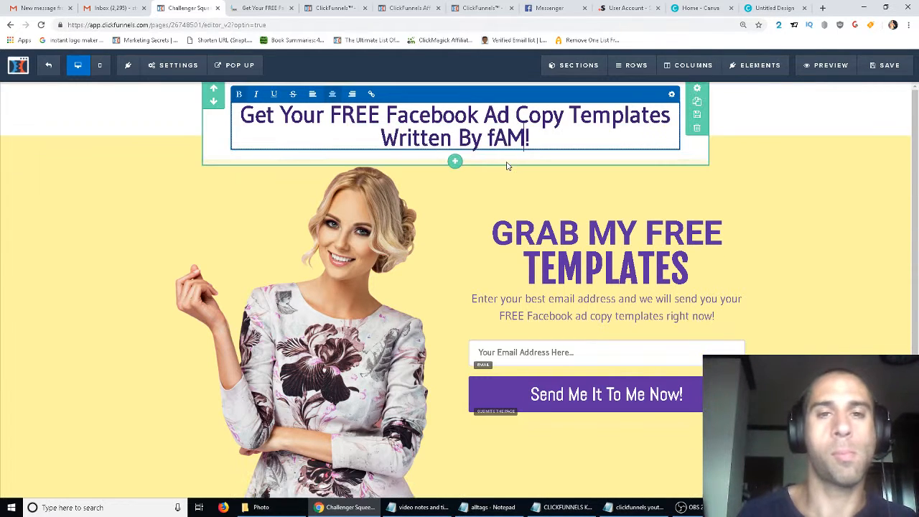
pyautogui.press('BackSpace')
pyautogui.press('BackSpace')
pyautogui.press('BackSpace')
pyautogui.press('BackSpace')
pyautogui.press('BackSpace')
pyautogui.write('Famous Marketer')
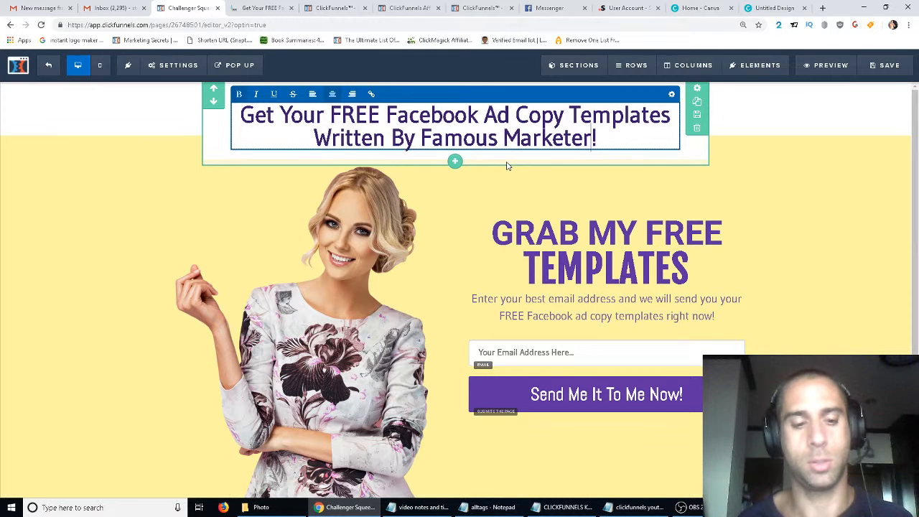
pyautogui.write('s')
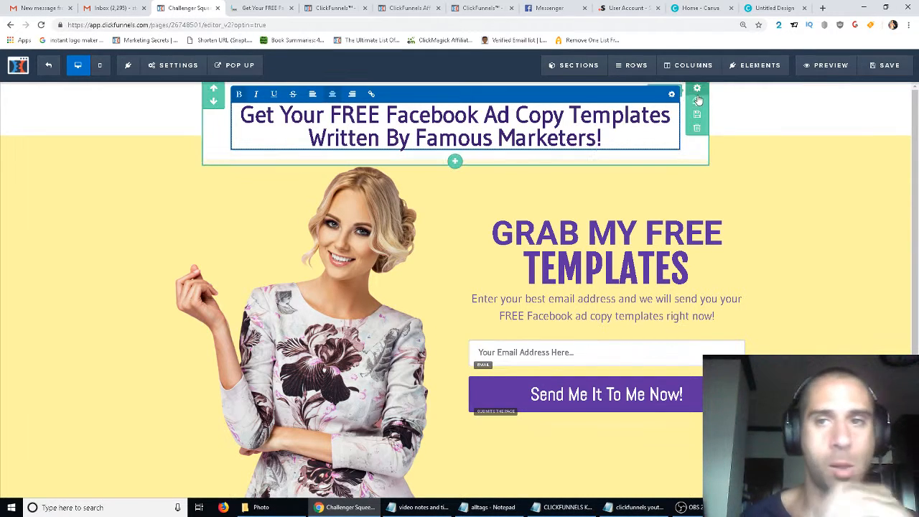
# - Finish editing the headline and save the variation page
pyautogui.click(671, 136)
pyautogui.moveTo(846, 202); pyautogui.dragTo(852, 205)
pyautogui.click(704, 240)
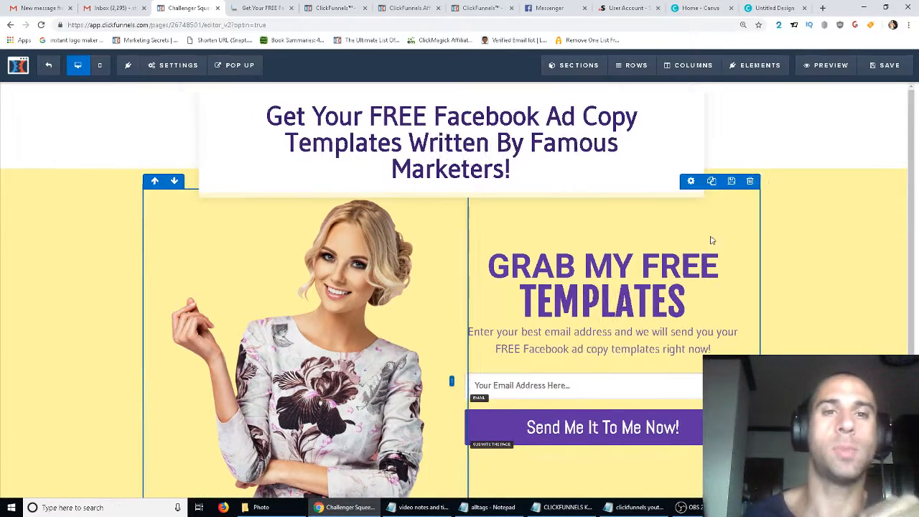
pyautogui.click(903, 64)
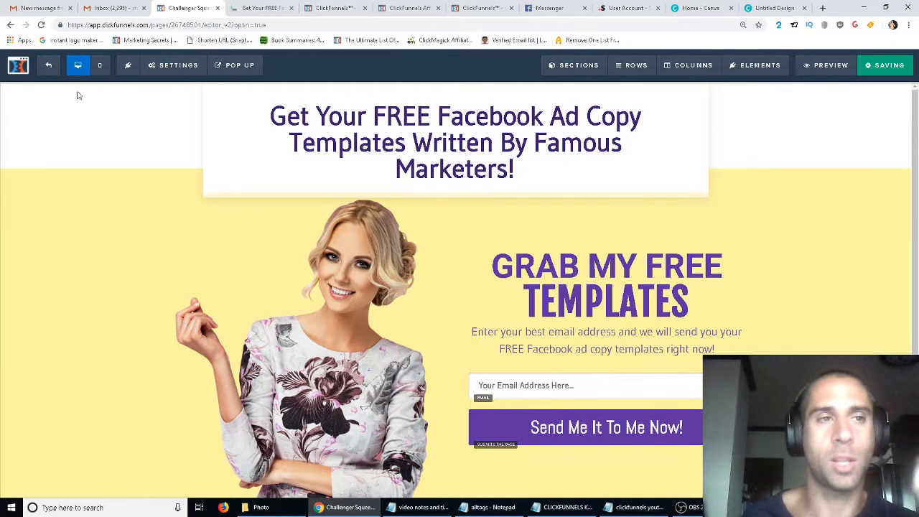
# - Return to the funnel step overview, split traffic 50% / 50% between control and variation, and apply the changes
pyautogui.click(50, 66)
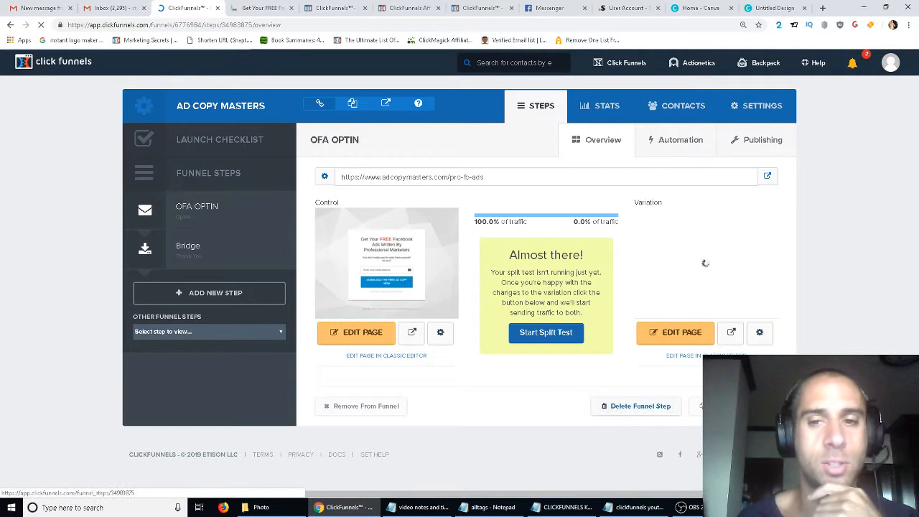
pyautogui.click(543, 217)
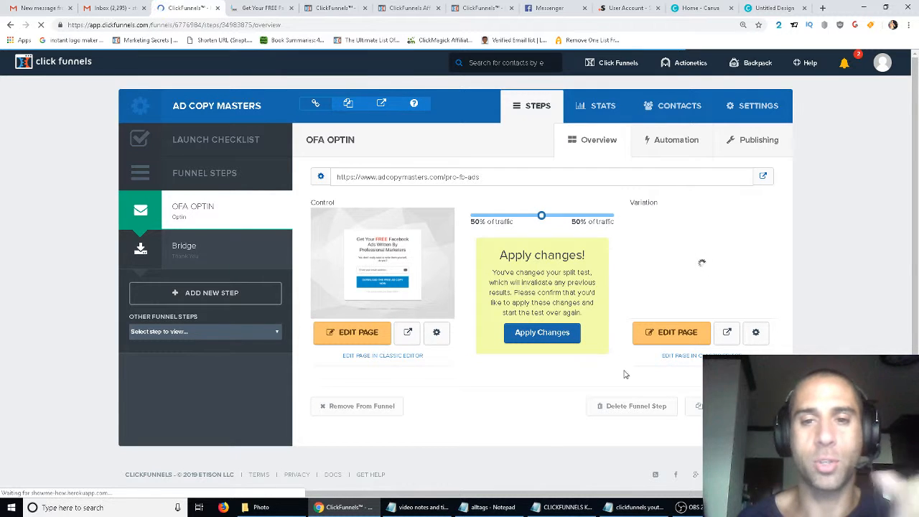
pyautogui.click(532, 334)
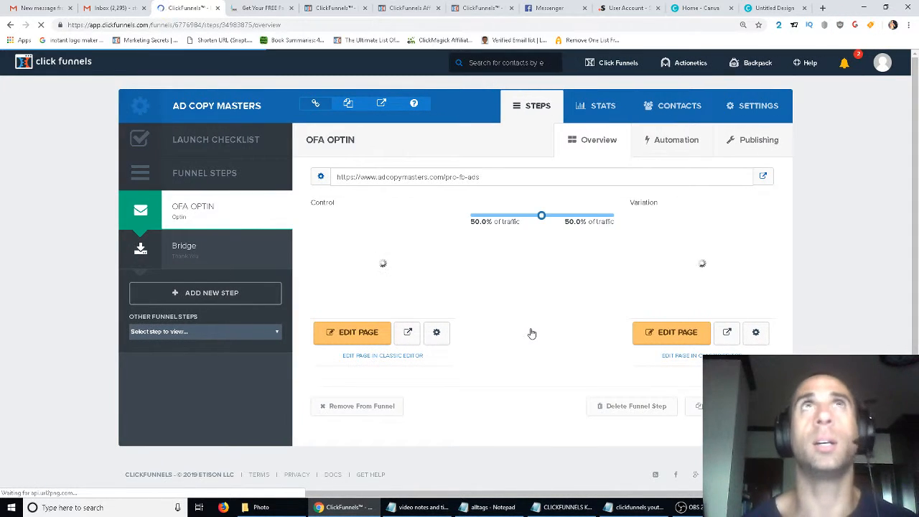
pyautogui.click(686, 507)
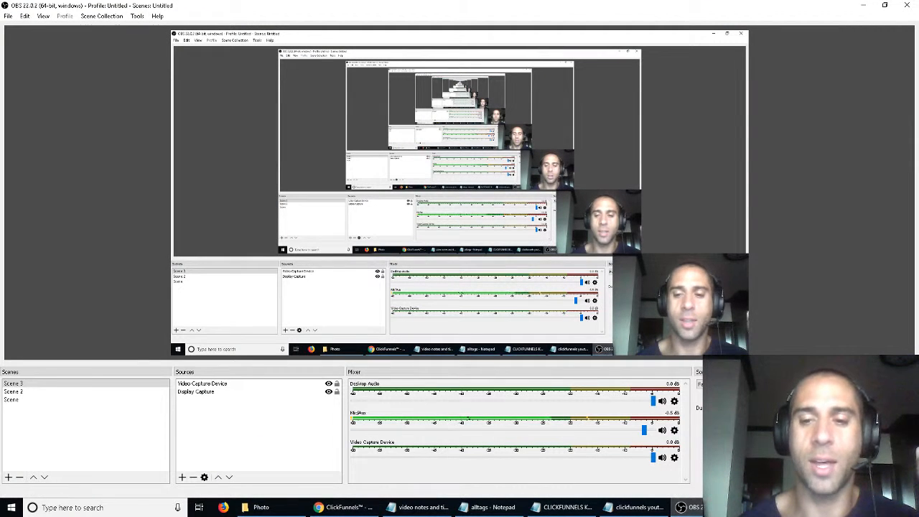
pyautogui.click(363, 507)
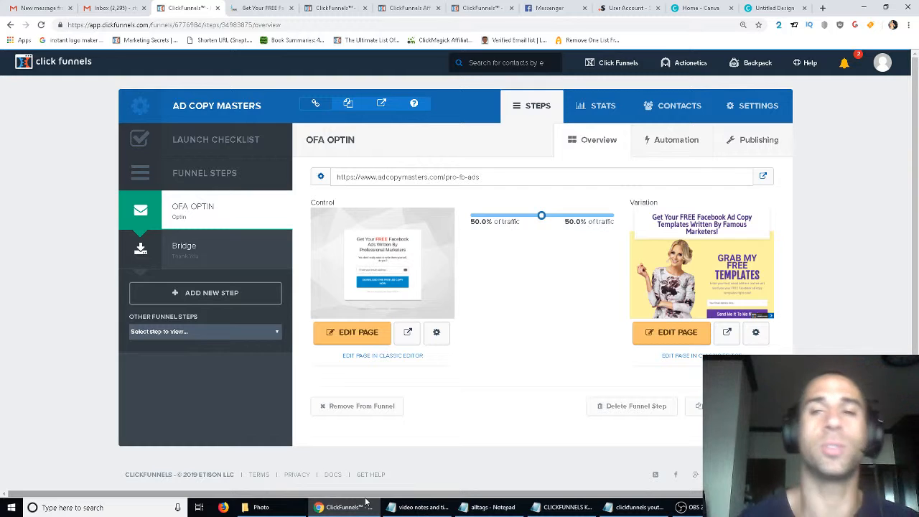
pyautogui.moveTo(568, 507)
pyautogui.moveTo(546, 489)
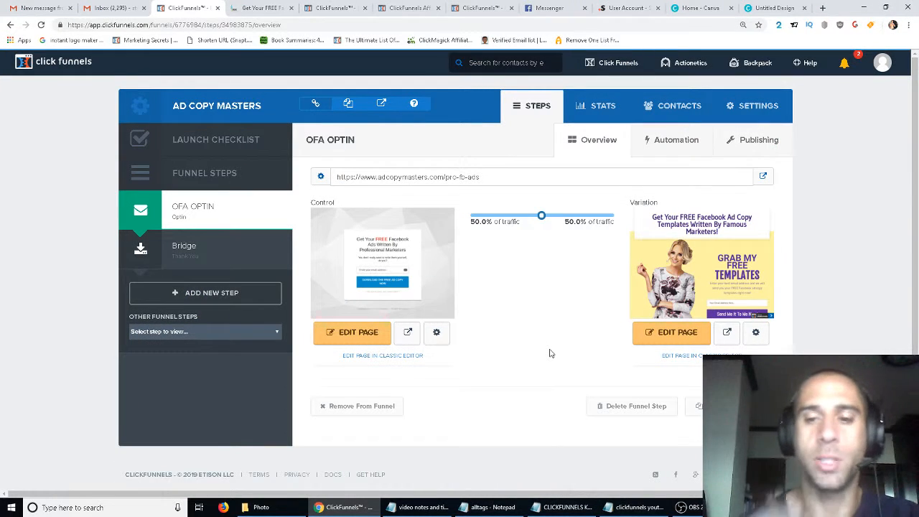
pyautogui.hotkey('alt', 'Tab')
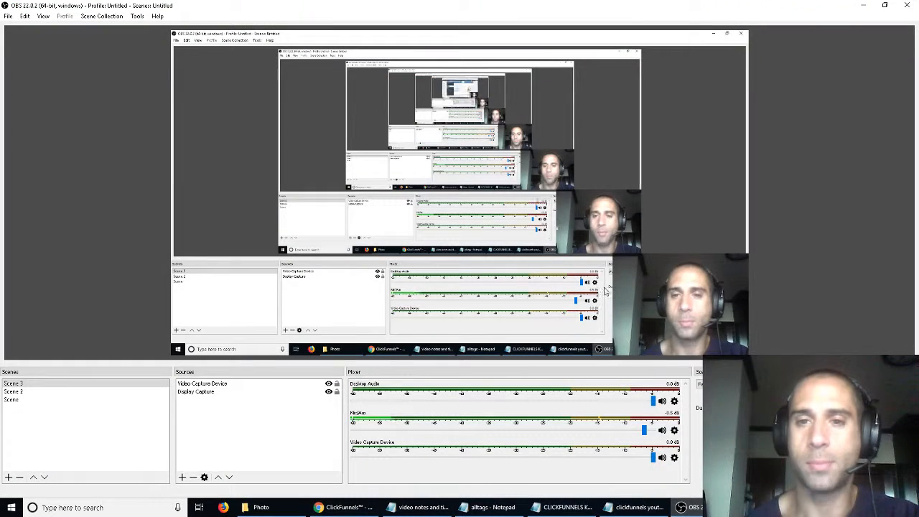